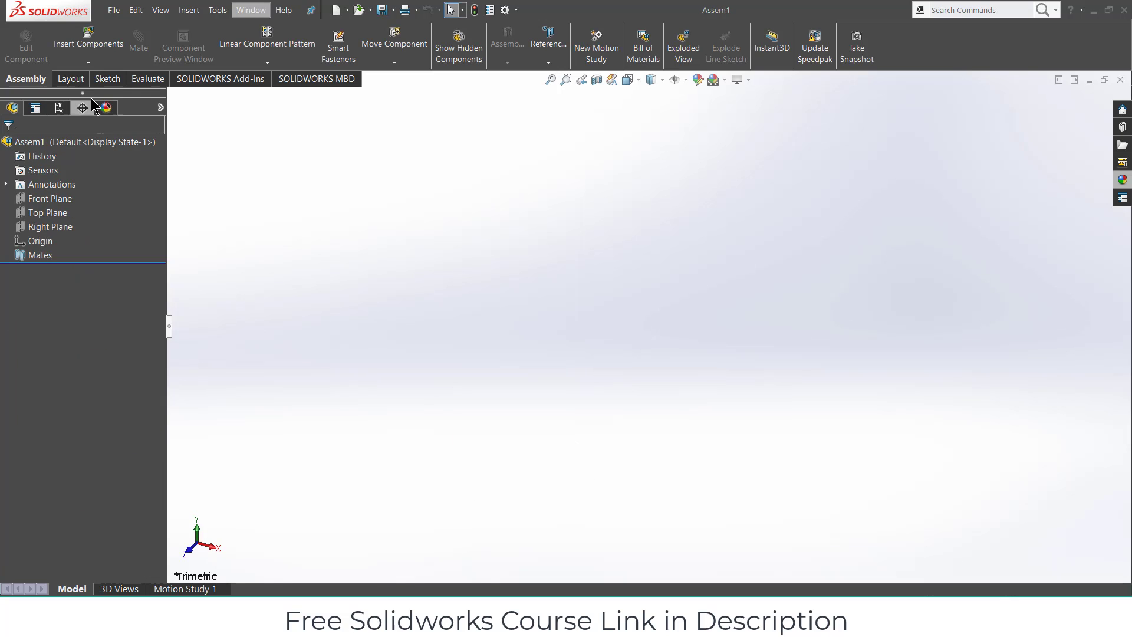
# Create a new part inside the assembly with its first sketch on the Front Plane, viewed face-on
pyautogui.click(88, 62)
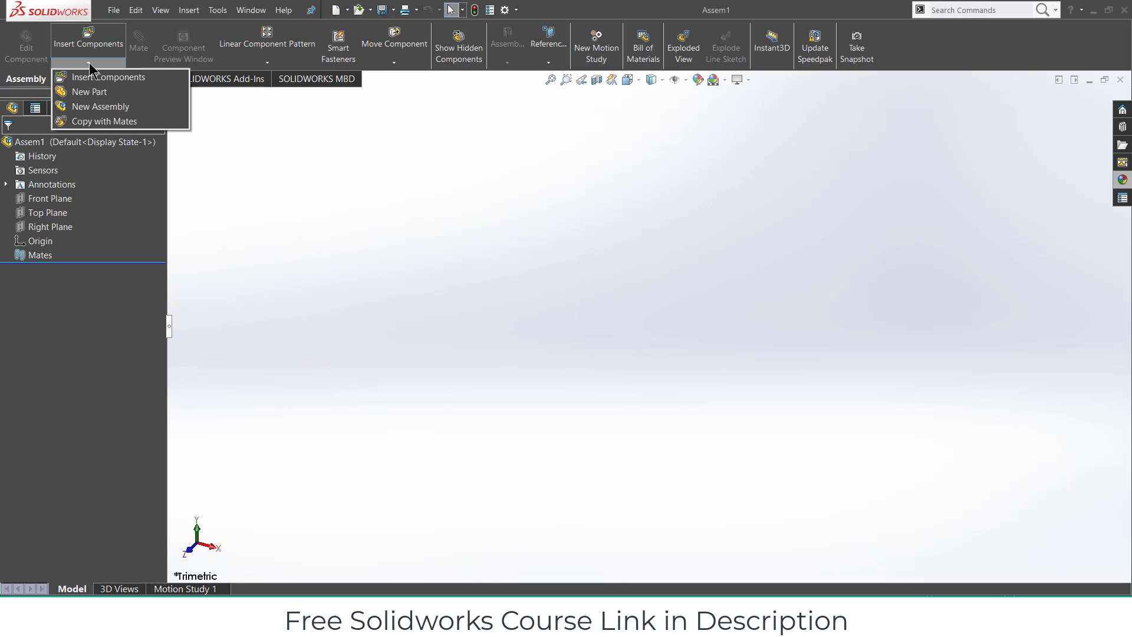
pyautogui.click(91, 94)
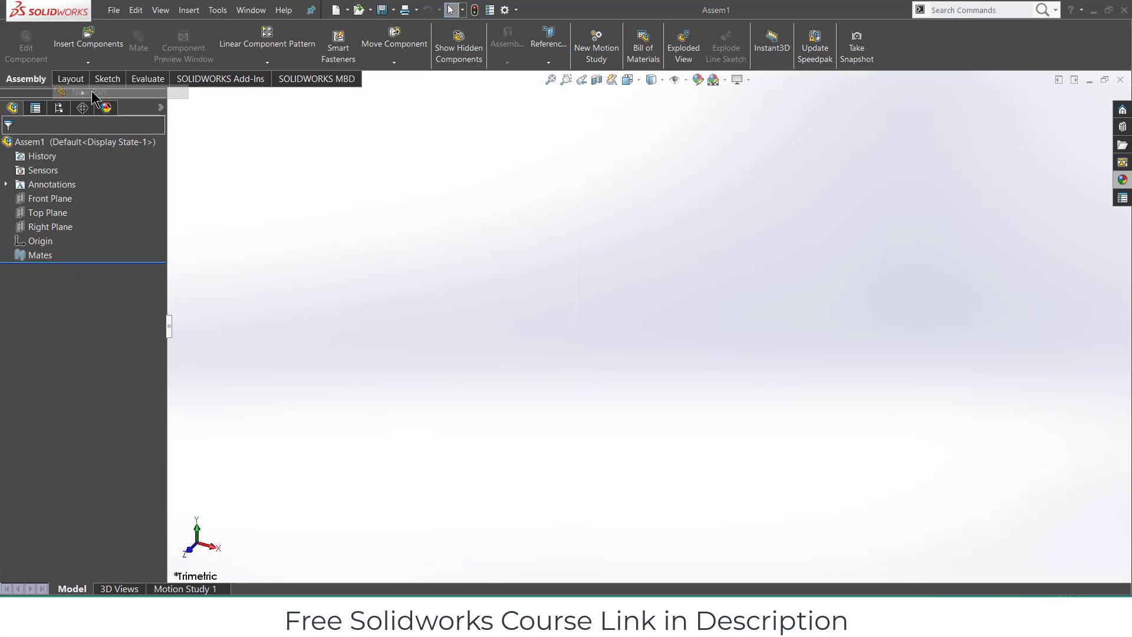
pyautogui.click(44, 201)
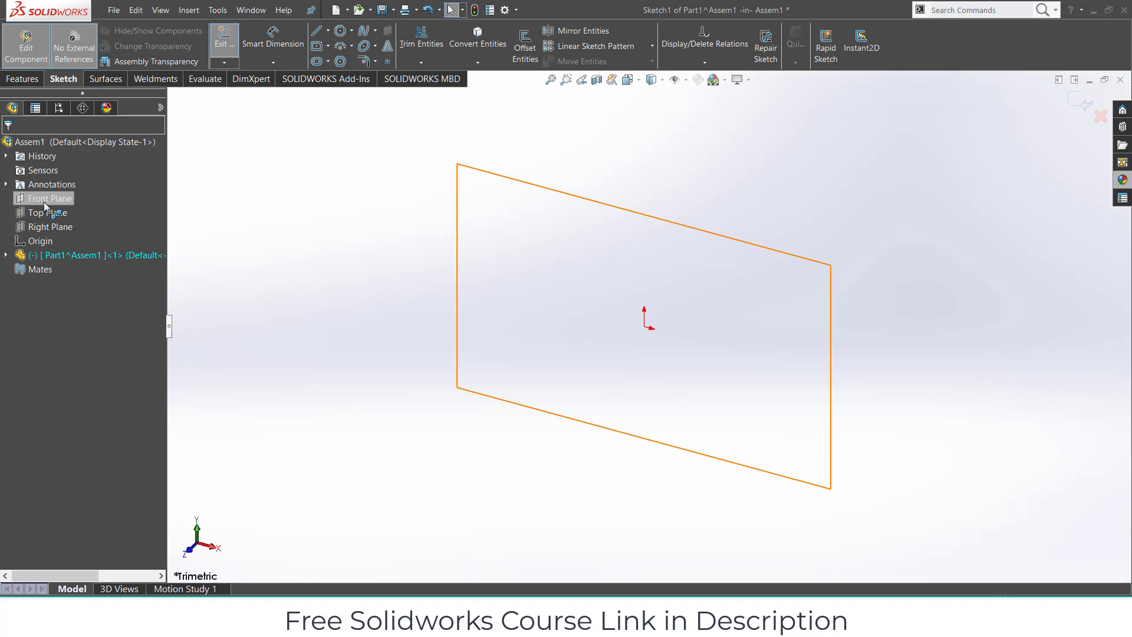
pyautogui.hotkey('ctrl', '8')
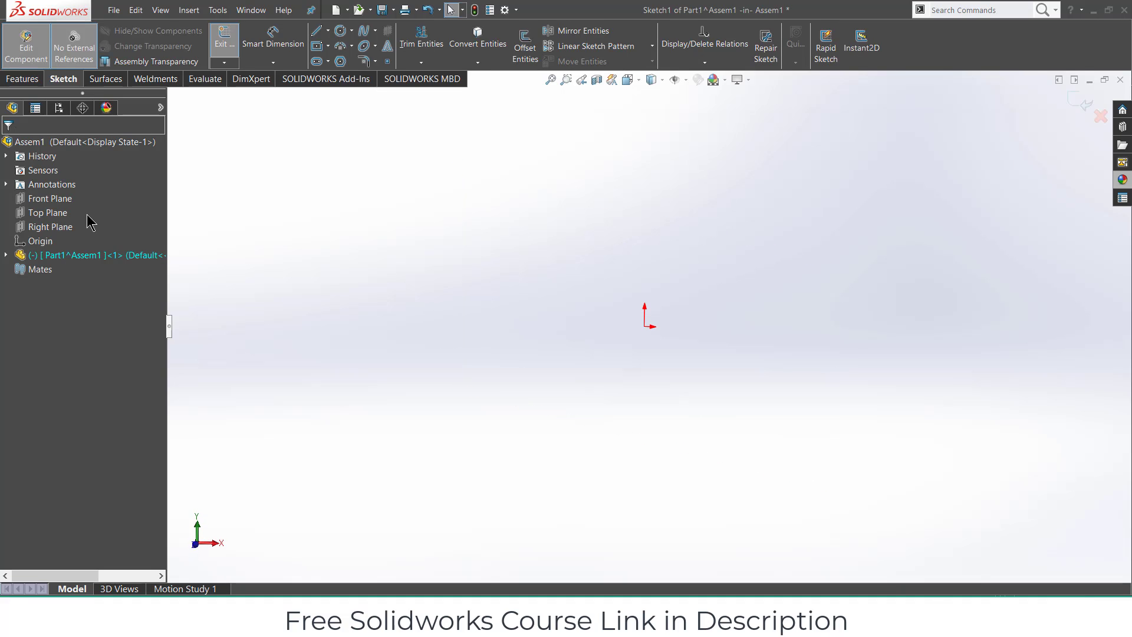
# Sketch a corner rectangle about 108 mm wide and 102 mm high, starting at the origin and extending up and right
pyautogui.click(82, 49)
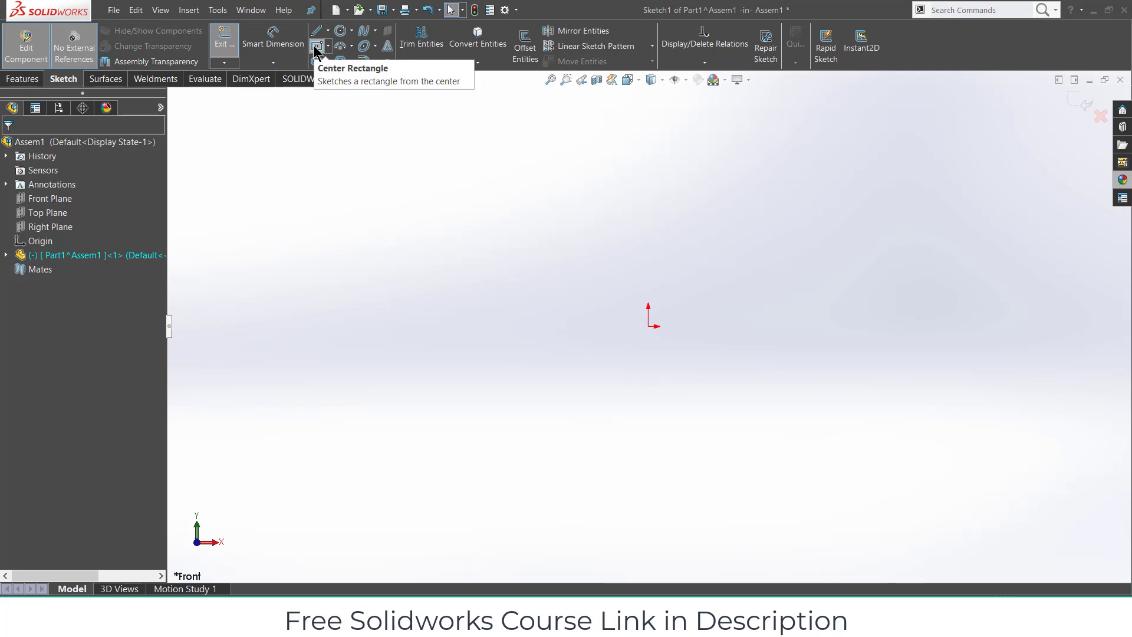
pyautogui.click(341, 46)
pyautogui.click(328, 46)
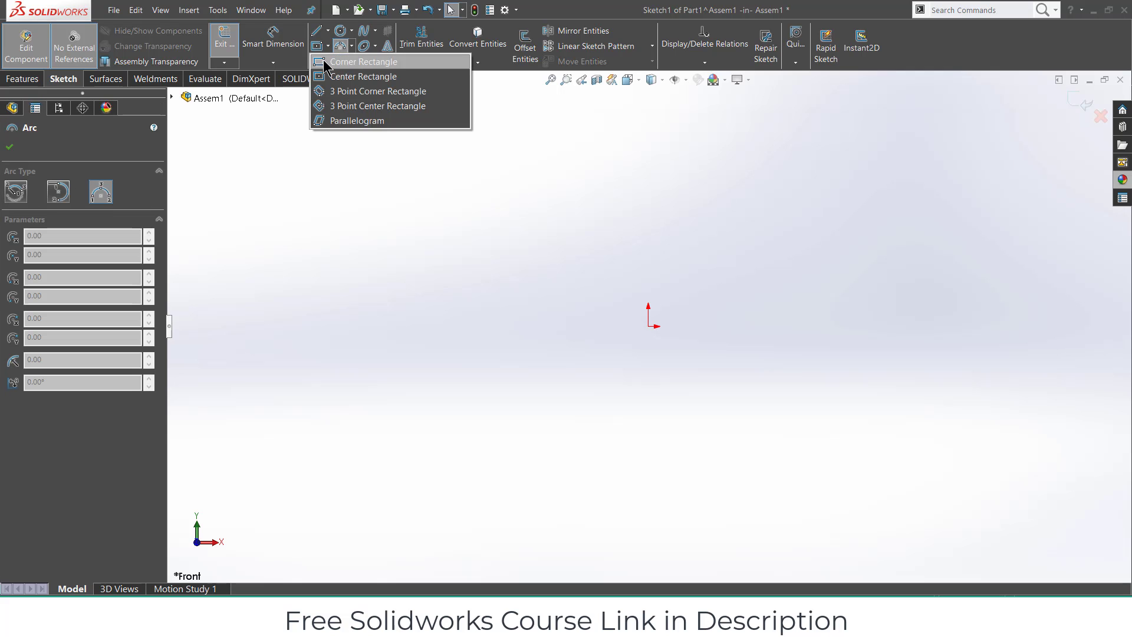
pyautogui.click(324, 62)
pyautogui.moveTo(648, 326); pyautogui.dragTo(886, 104)
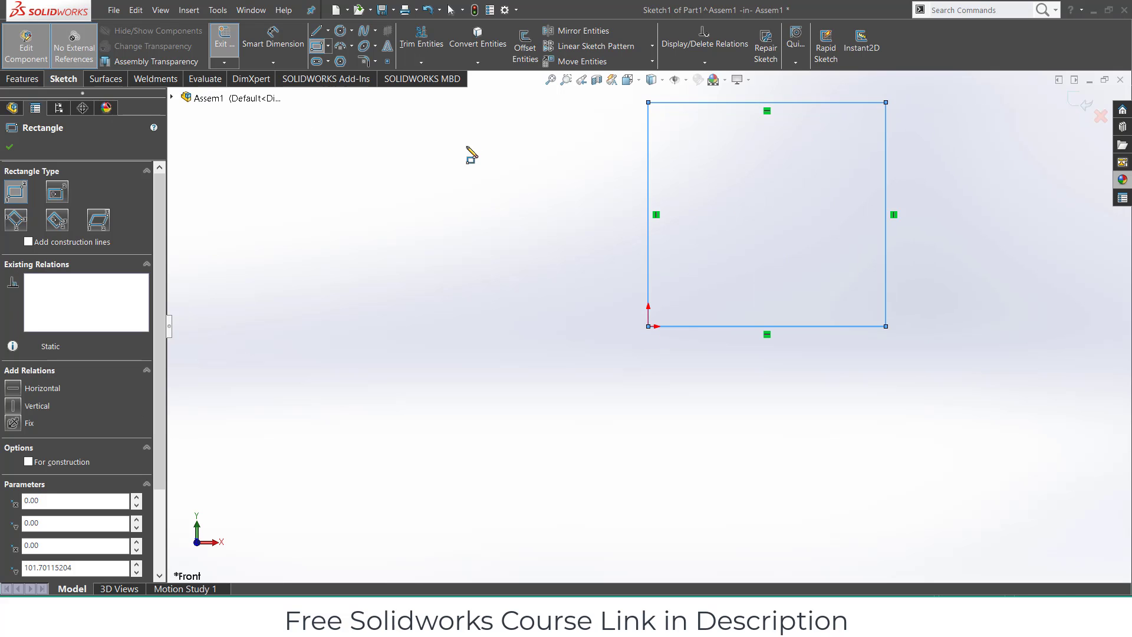
# Dimension the rectangle's top edge and left edge to 400 mm each
pyautogui.click(255, 43)
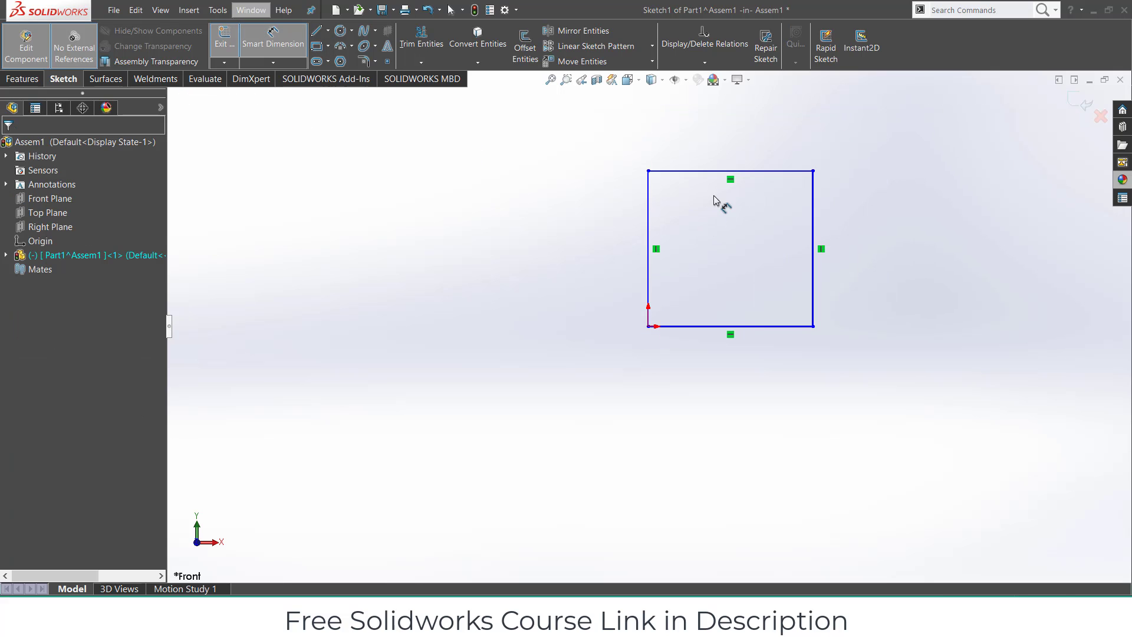
pyautogui.click(714, 172)
pyautogui.click(715, 147)
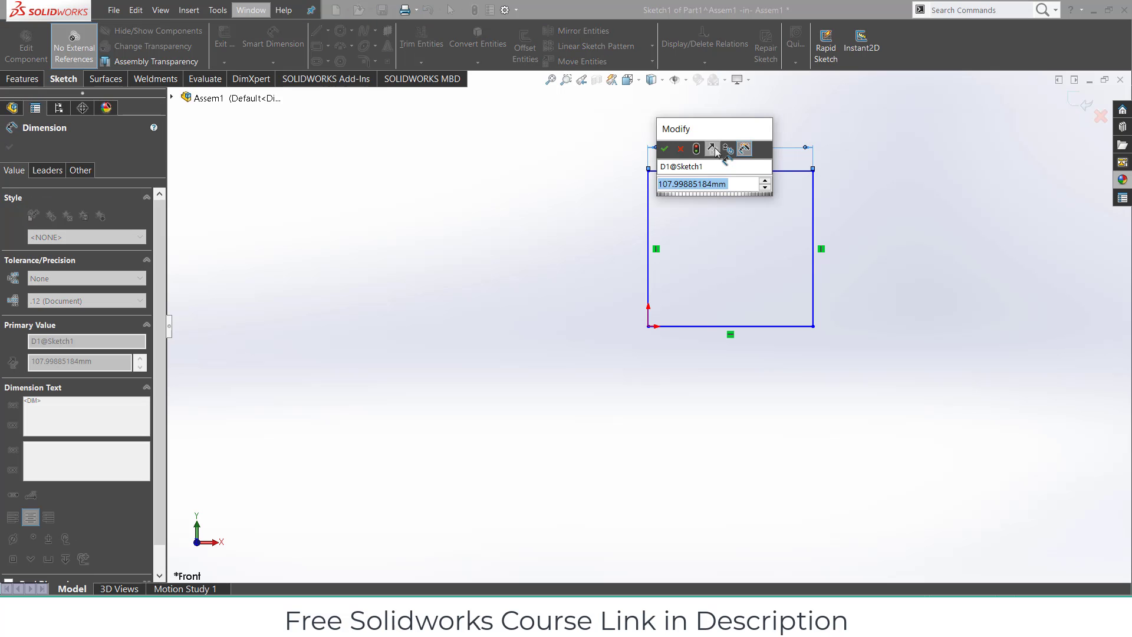
pyautogui.write('400')
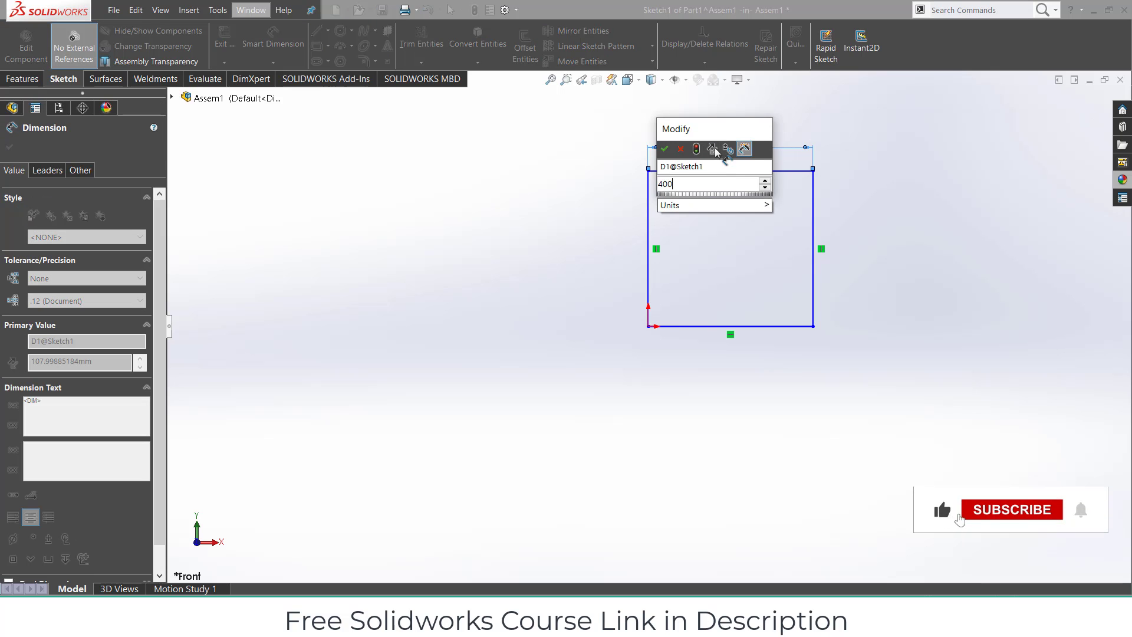
pyautogui.press('Return')
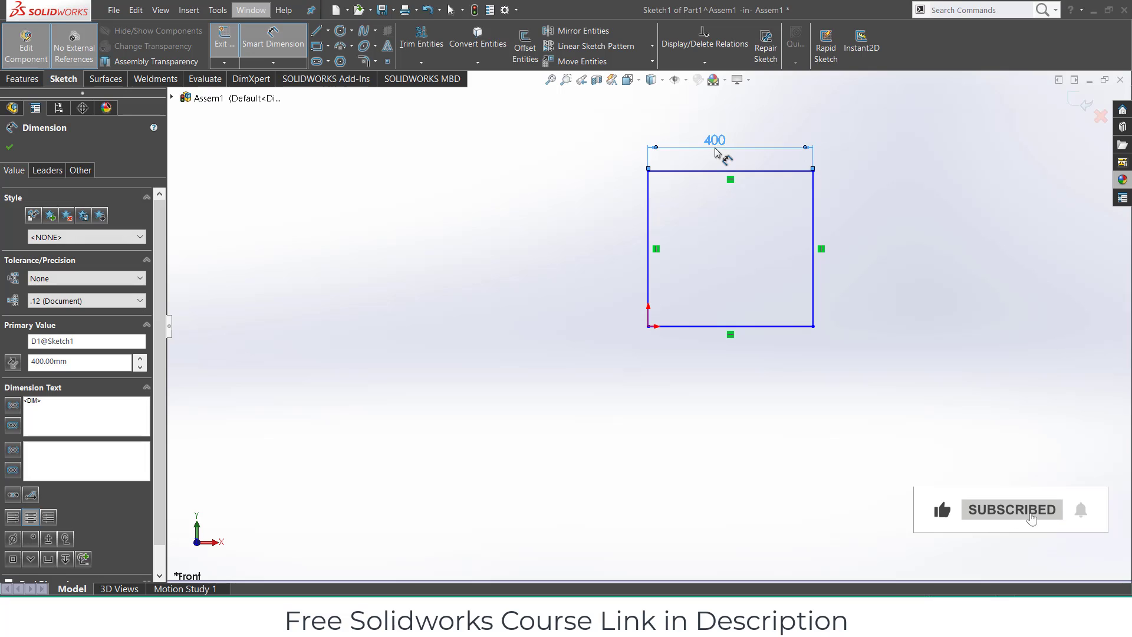
pyautogui.click(648, 245)
pyautogui.click(616, 241)
pyautogui.write('400')
pyautogui.press('Return')
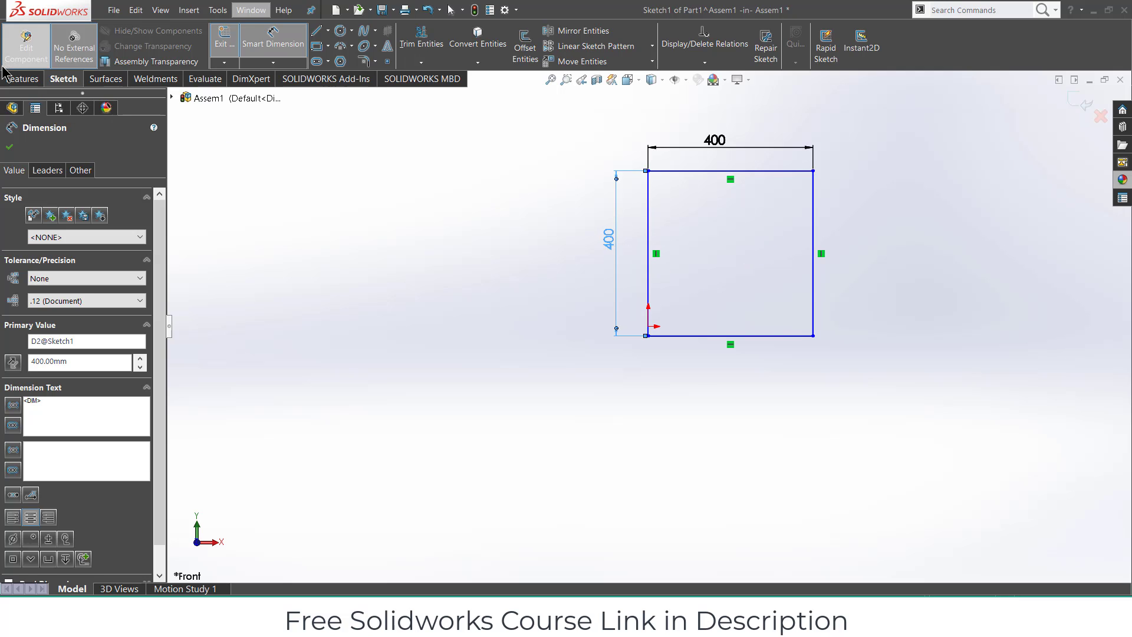
# Sketch a small circle about 13 mm in diameter just inside the rectangle's upper-right corner
pyautogui.click(340, 31)
pyautogui.scroll(-3, 862, 177)
pyautogui.scroll(-3, 764, 195)
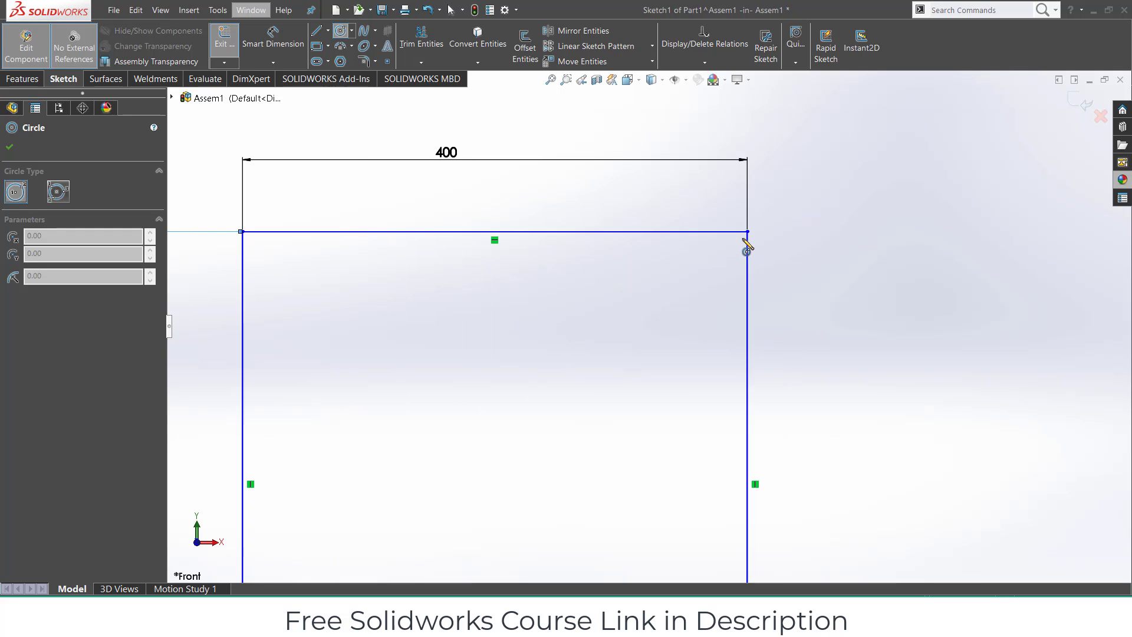
pyautogui.scroll(1, 733, 253)
pyautogui.click(672, 301)
pyautogui.click(679, 302)
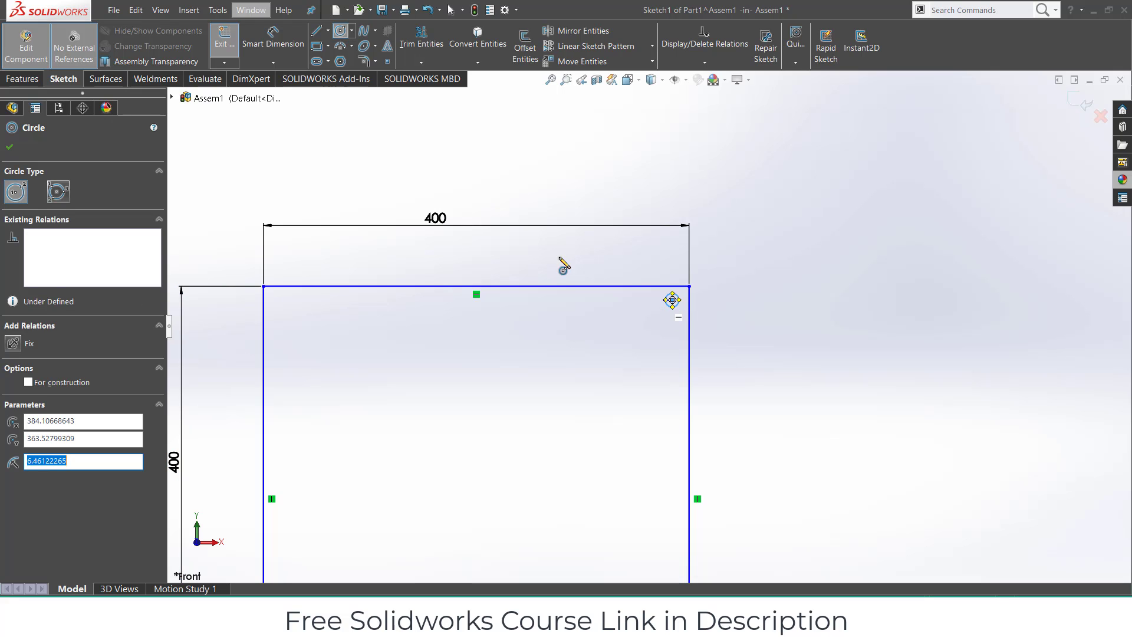
# Dimension the corner circle's diameter to 5 mm
pyautogui.click(273, 40)
pyautogui.click(678, 302)
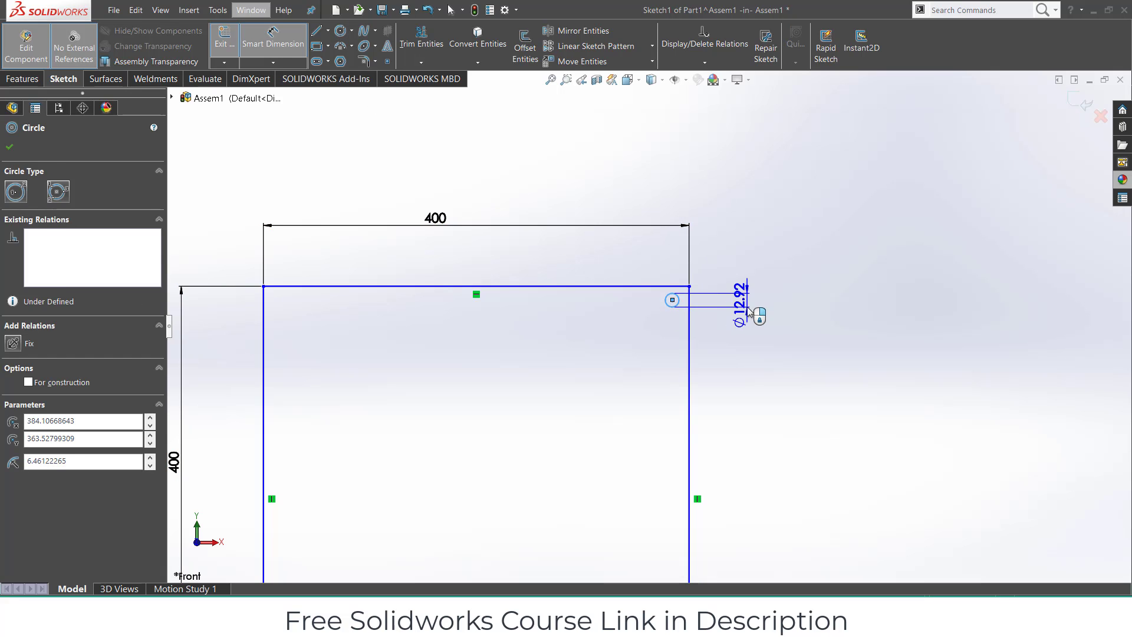
pyautogui.click(748, 313)
pyautogui.write('5')
pyautogui.press('Return')
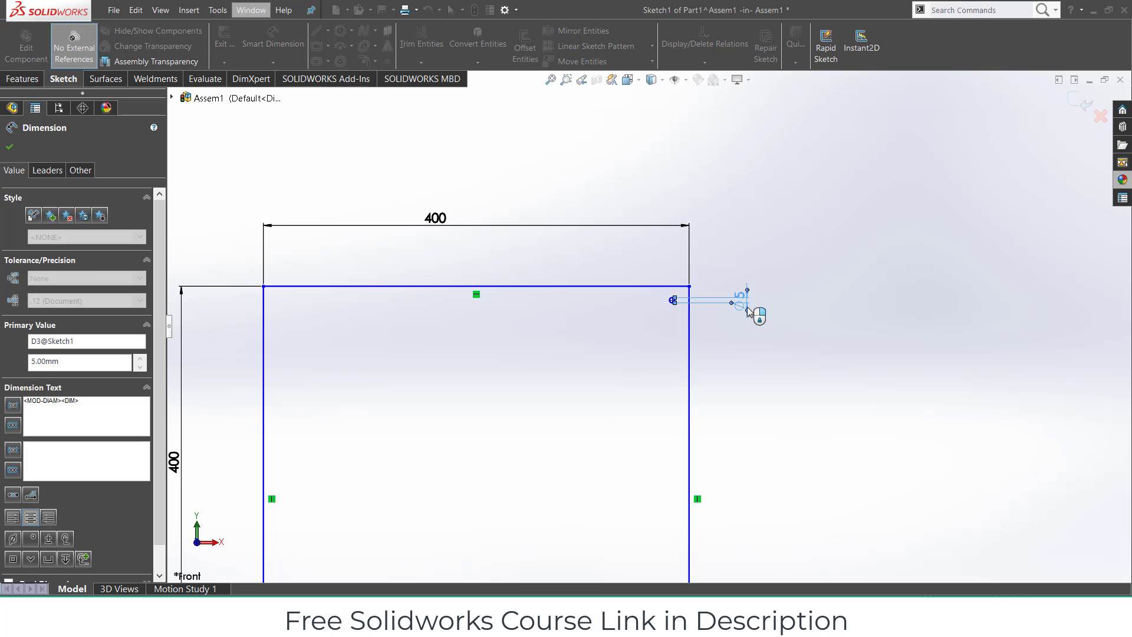
# Position the 5 mm circle's centre 10 mm from the rectangle's top edge and 10 mm from its right edge
pyautogui.scroll(-3, 625, 304)
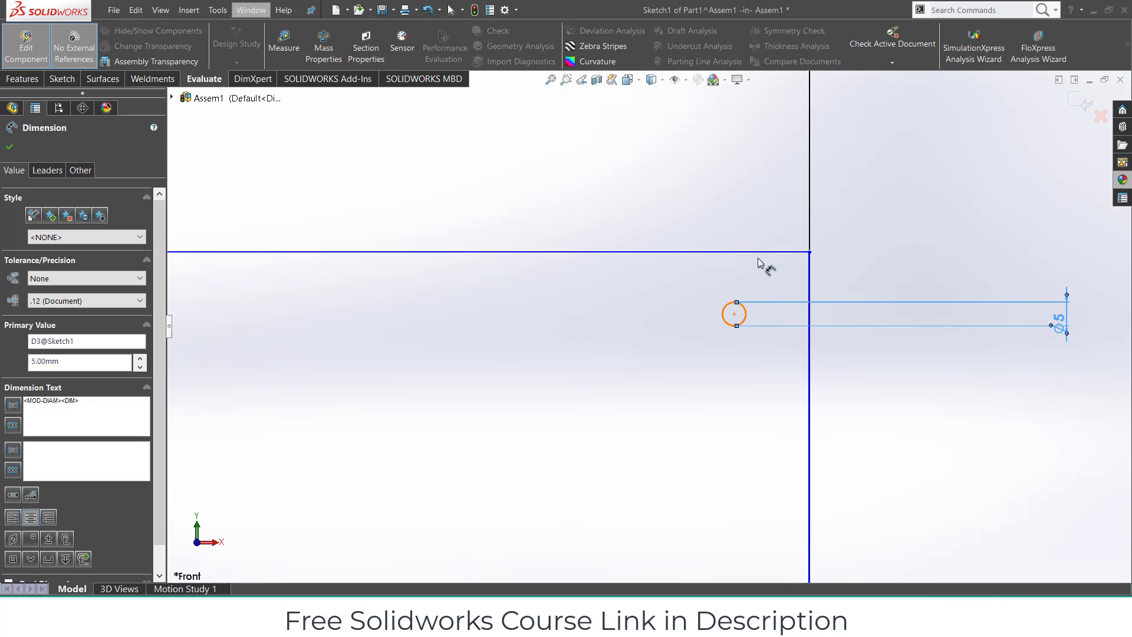
pyautogui.click(737, 251)
pyautogui.click(734, 314)
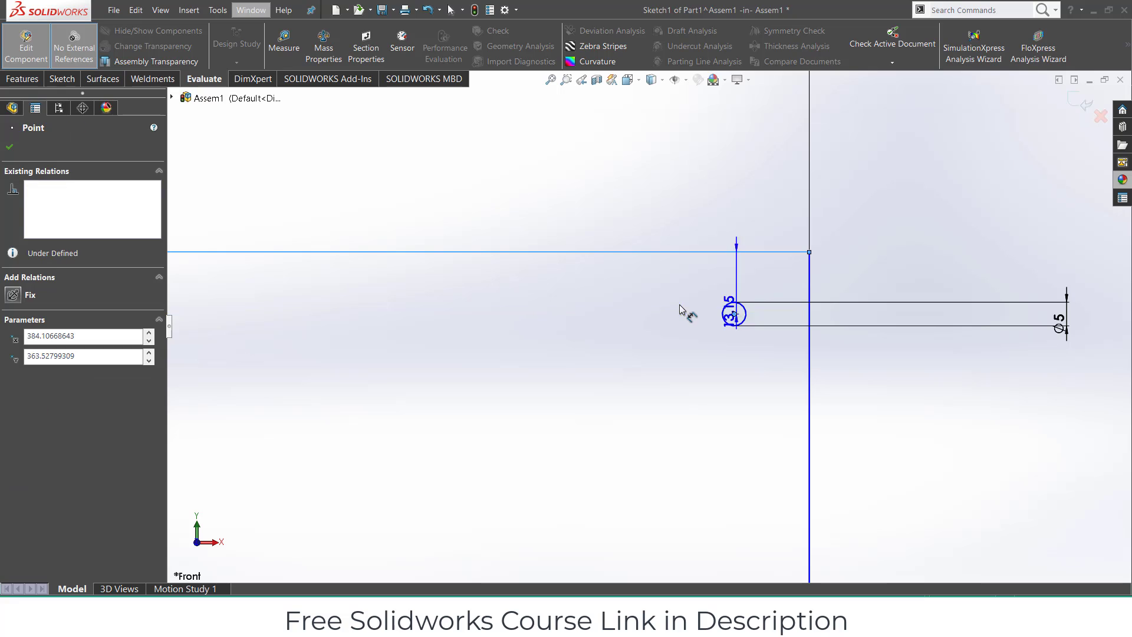
pyautogui.click(680, 304)
pyautogui.write('10')
pyautogui.press('Return')
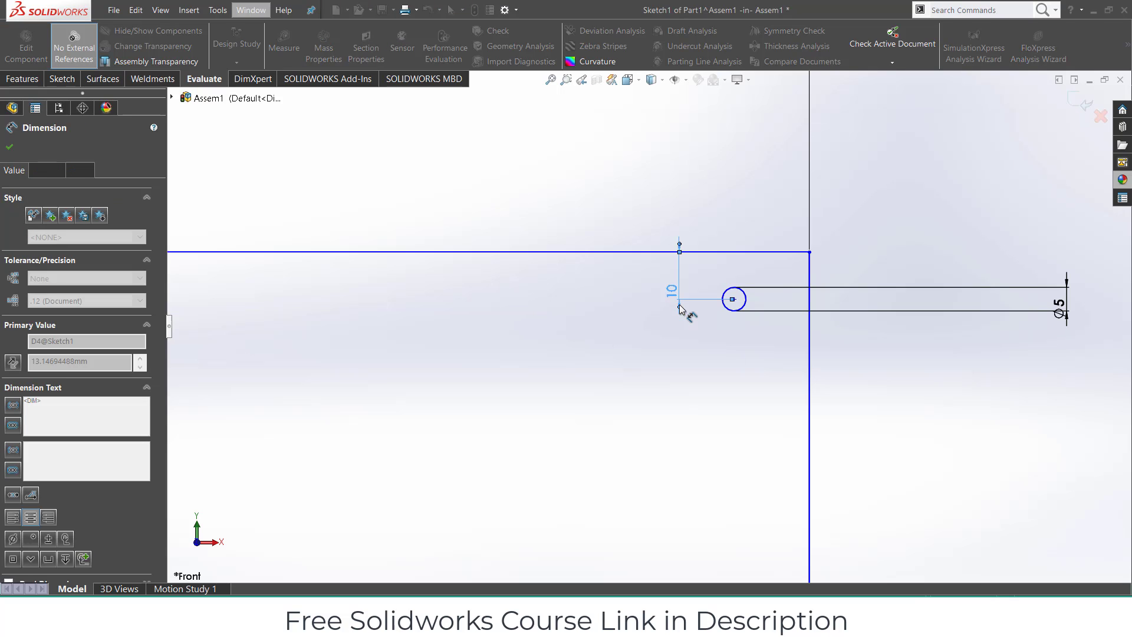
pyautogui.click(809, 301)
pyautogui.click(734, 299)
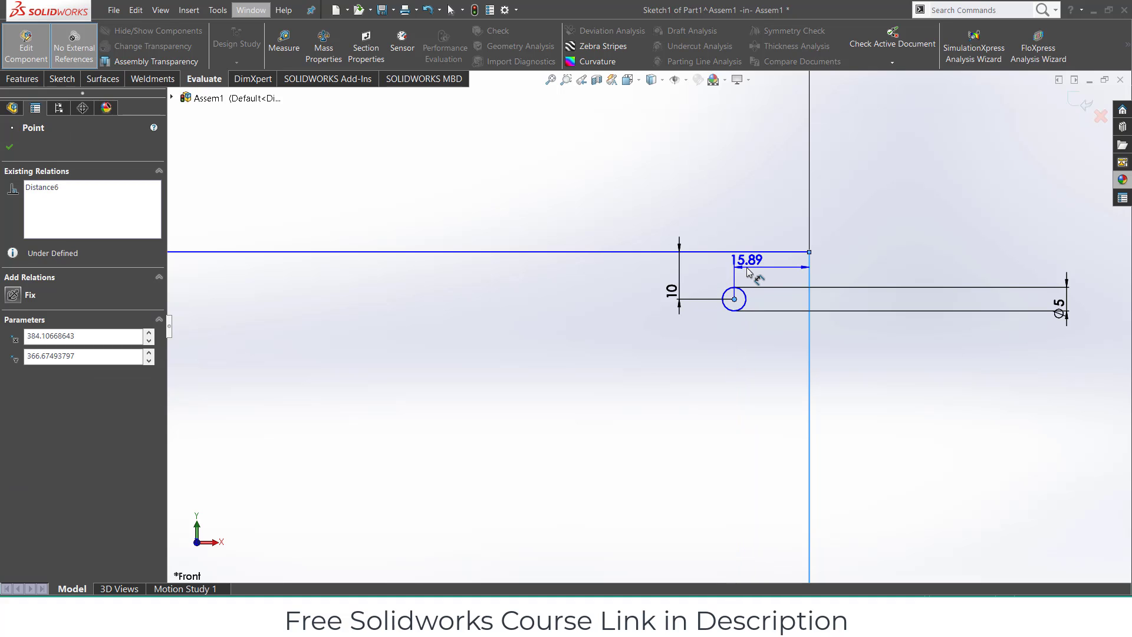
pyautogui.click(747, 272)
pyautogui.write('10')
pyautogui.press('Return')
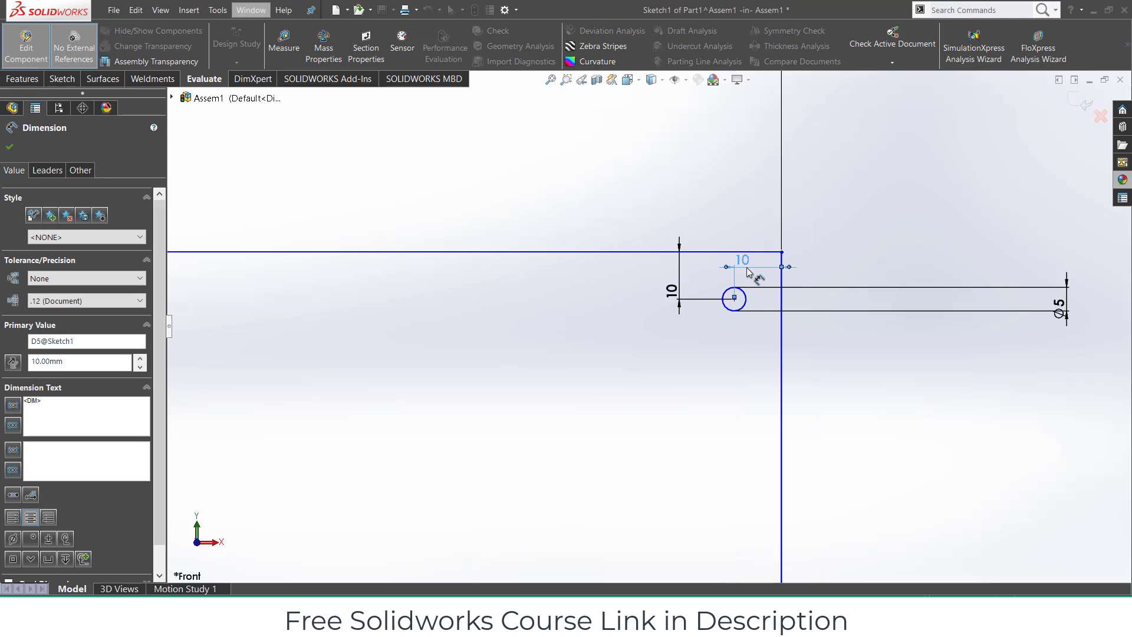
# Fix the rectangle's lower-left corner onto the origin with a 0 mm dimension between the two points
pyautogui.scroll(10, 747, 272)
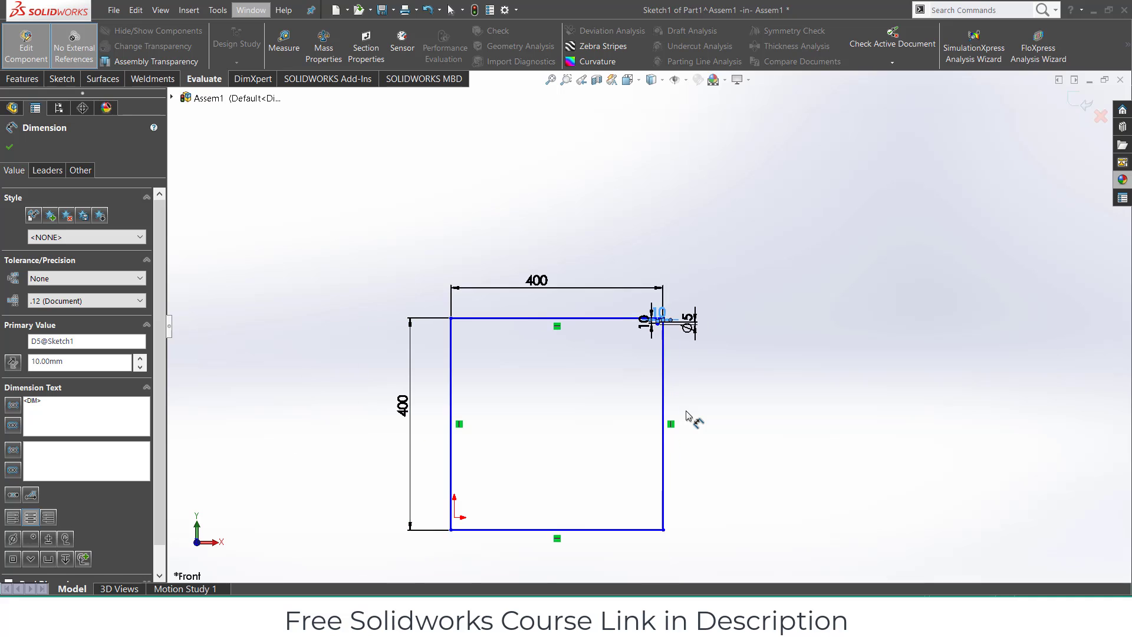
pyautogui.scroll(-2, 452, 538)
pyautogui.click(463, 534)
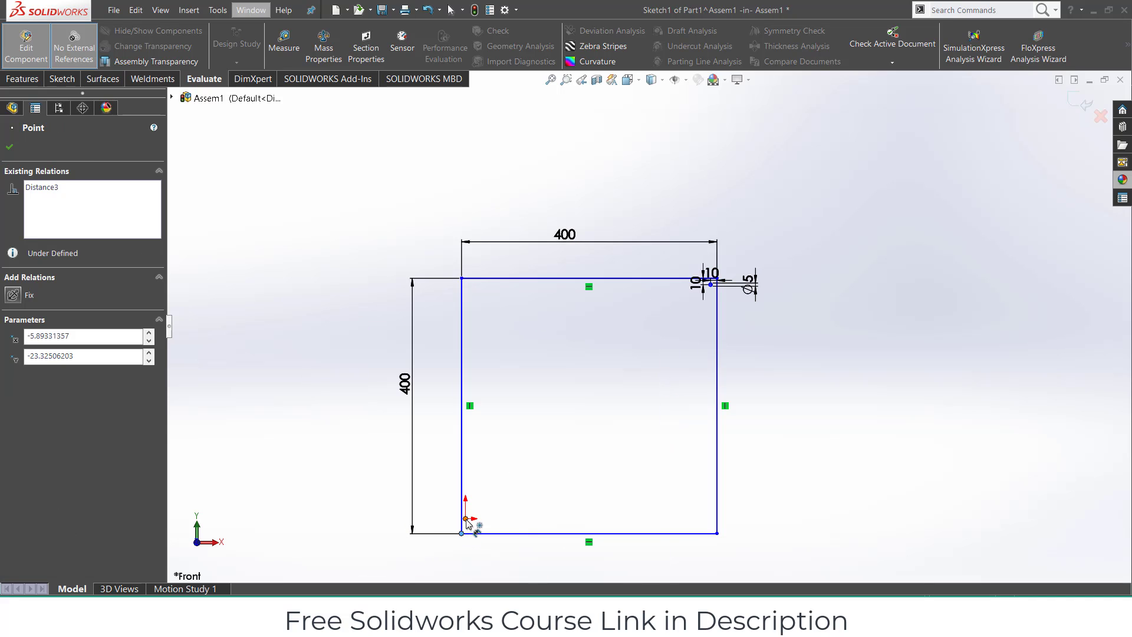
pyautogui.click(535, 539)
pyautogui.write('0')
pyautogui.press('Return')
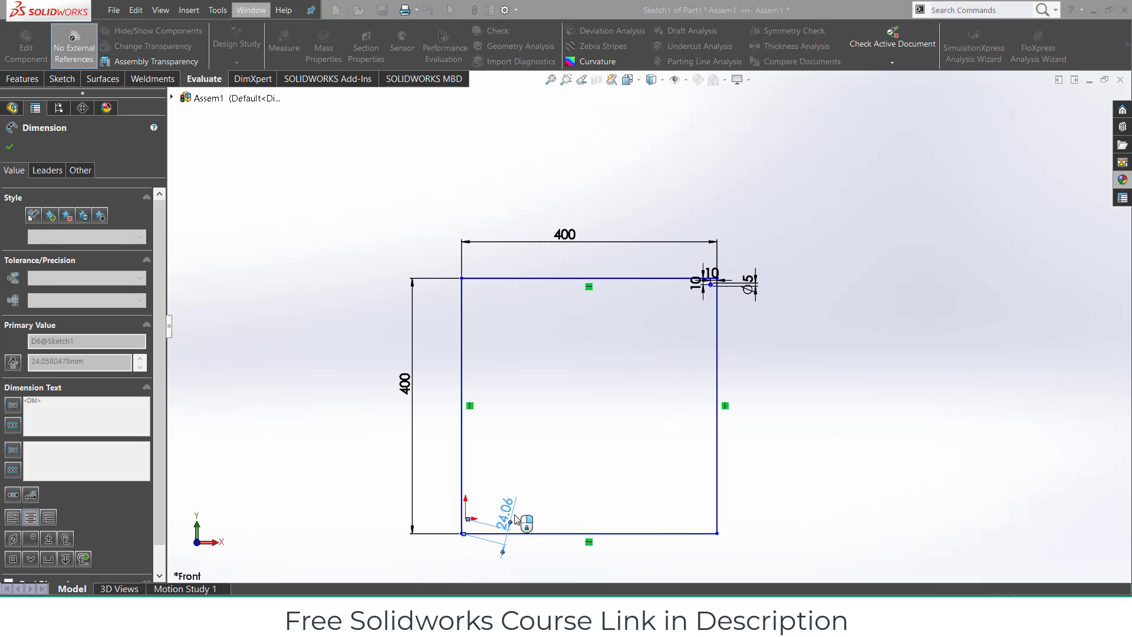
# Extrude the square profile with its corner hole as a Blind boss 10 mm deep
pyautogui.click(22, 78)
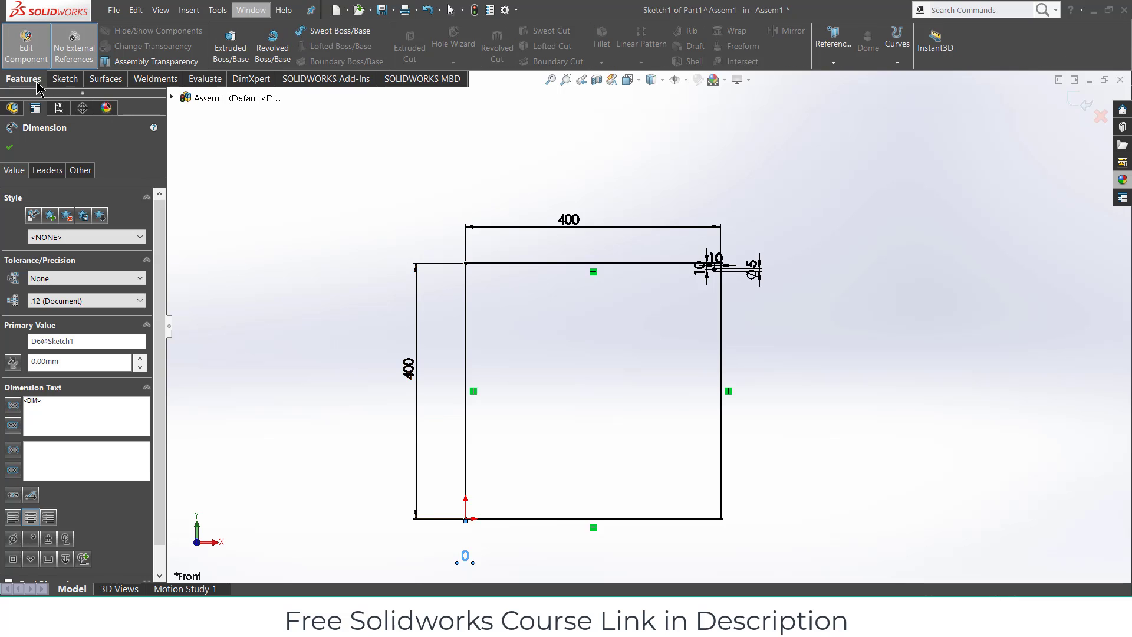
pyautogui.click(231, 47)
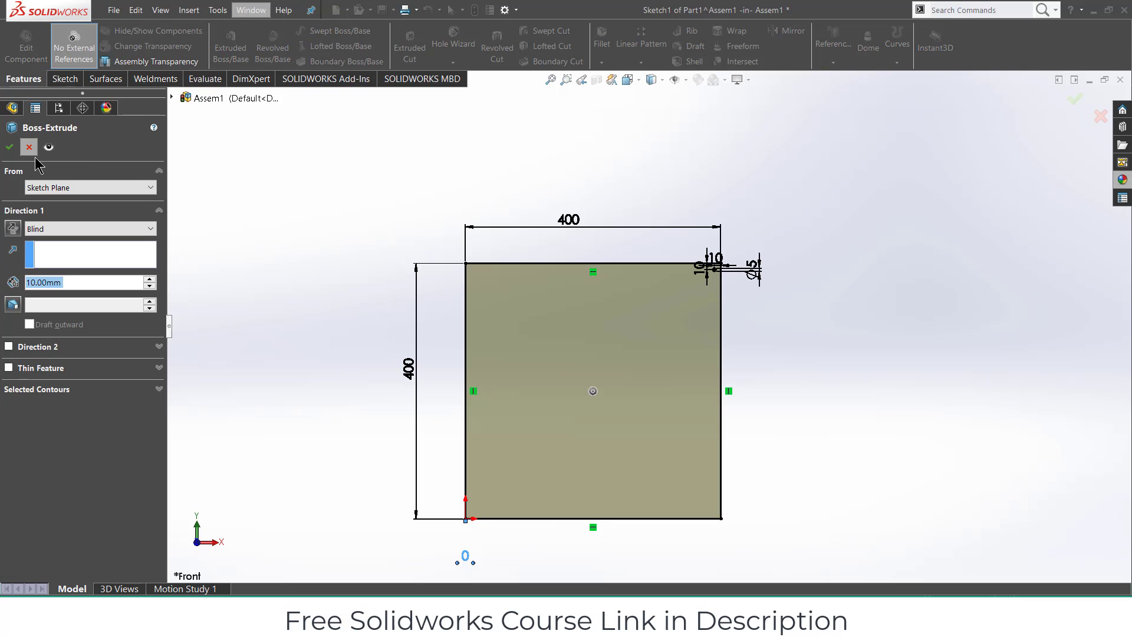
pyautogui.click(9, 148)
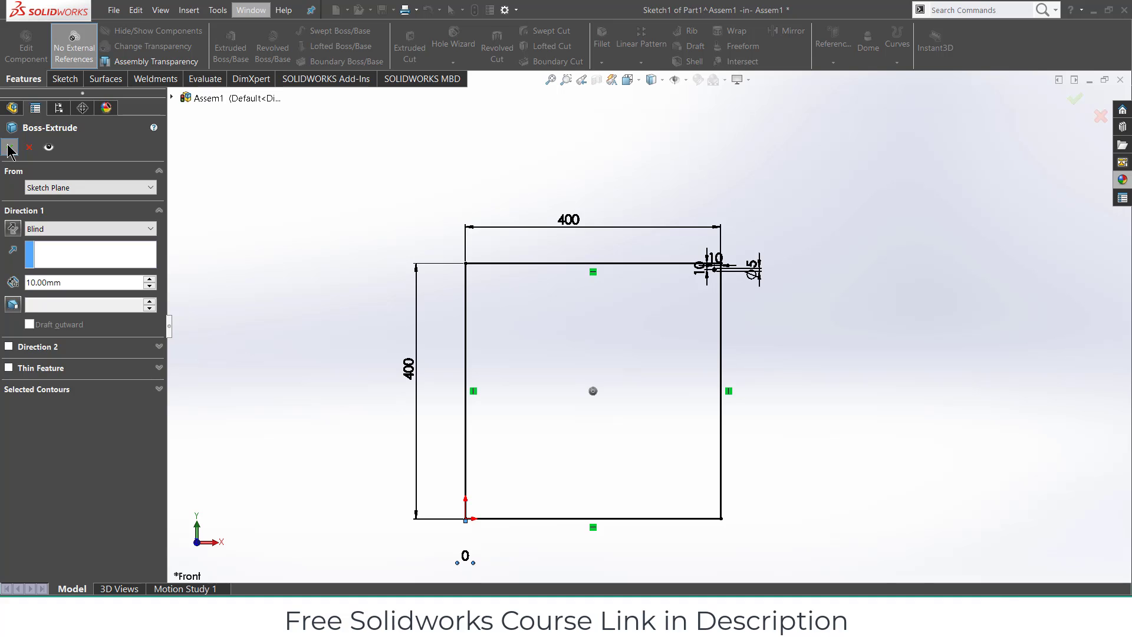
# Start a sketch on the plate's front face and draw a circle of about 28 mm radius near the middle of the face
pyautogui.click(560, 396)
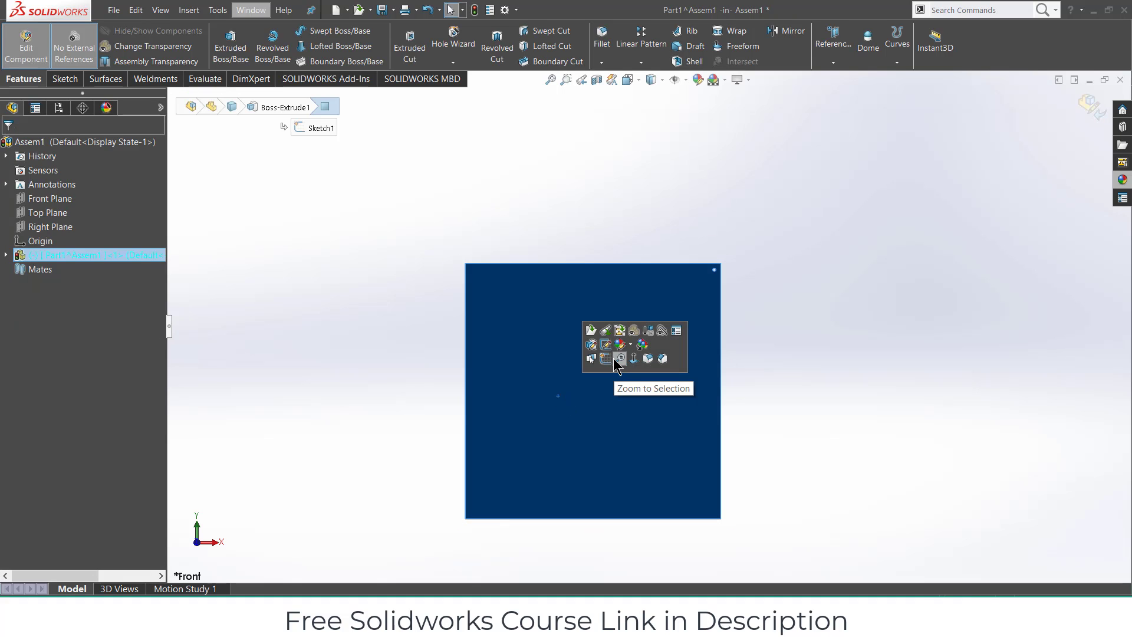
pyautogui.click(611, 355)
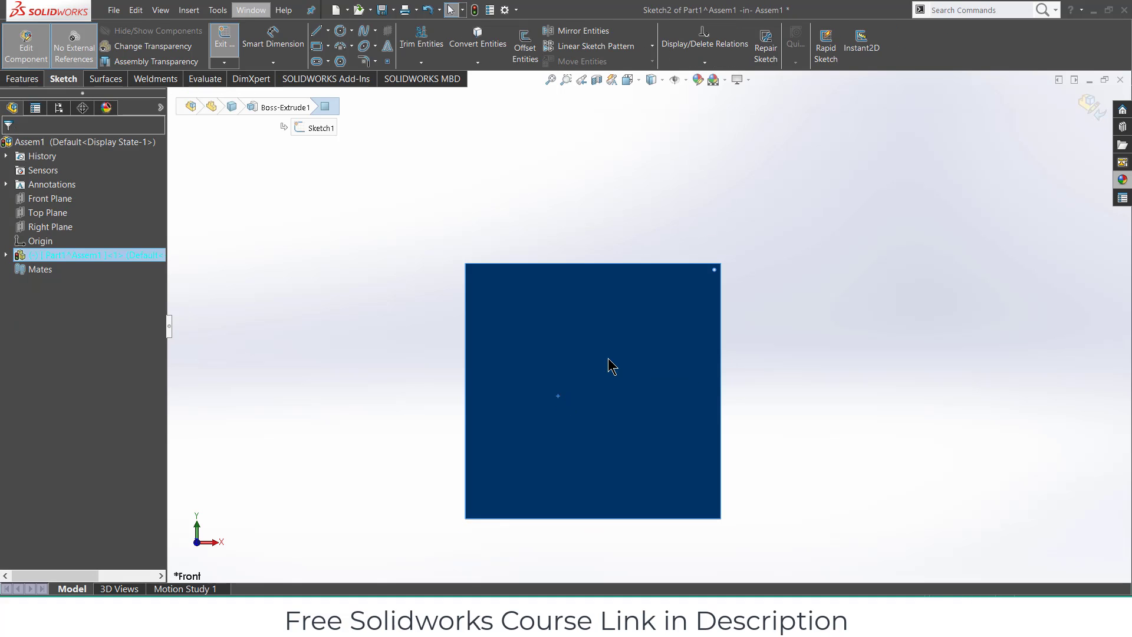
pyautogui.click(340, 30)
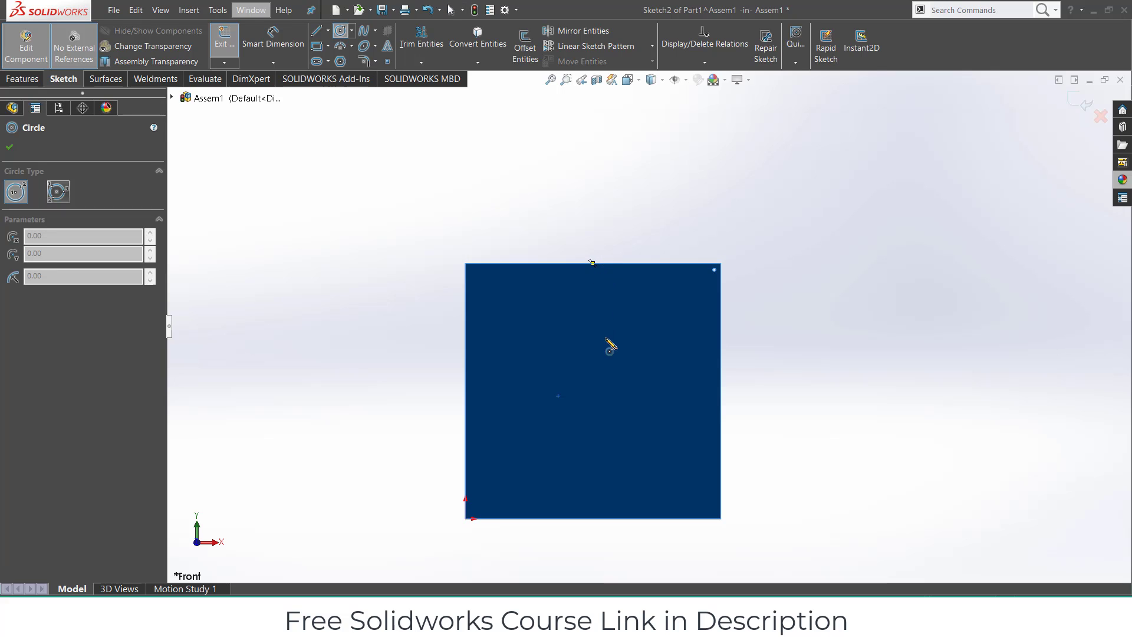
pyautogui.click(593, 393)
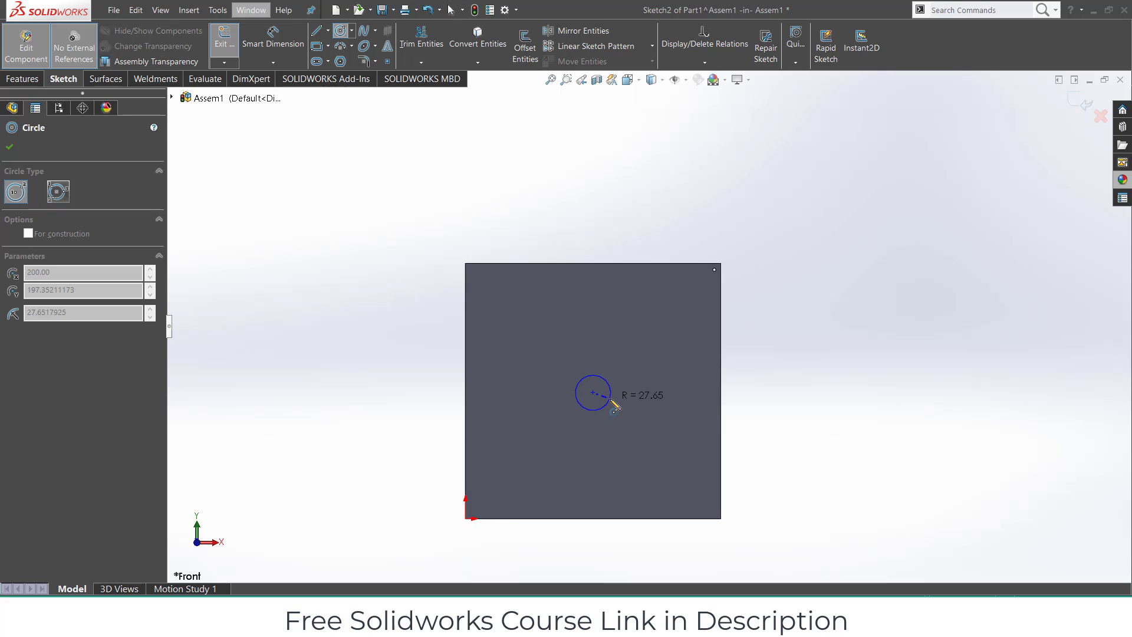
pyautogui.click(610, 393)
# Dimension the central circle's diameter to 20 mm
pyautogui.click(292, 43)
pyautogui.click(607, 383)
pyautogui.click(863, 404)
pyautogui.write('20')
pyautogui.press('Return')
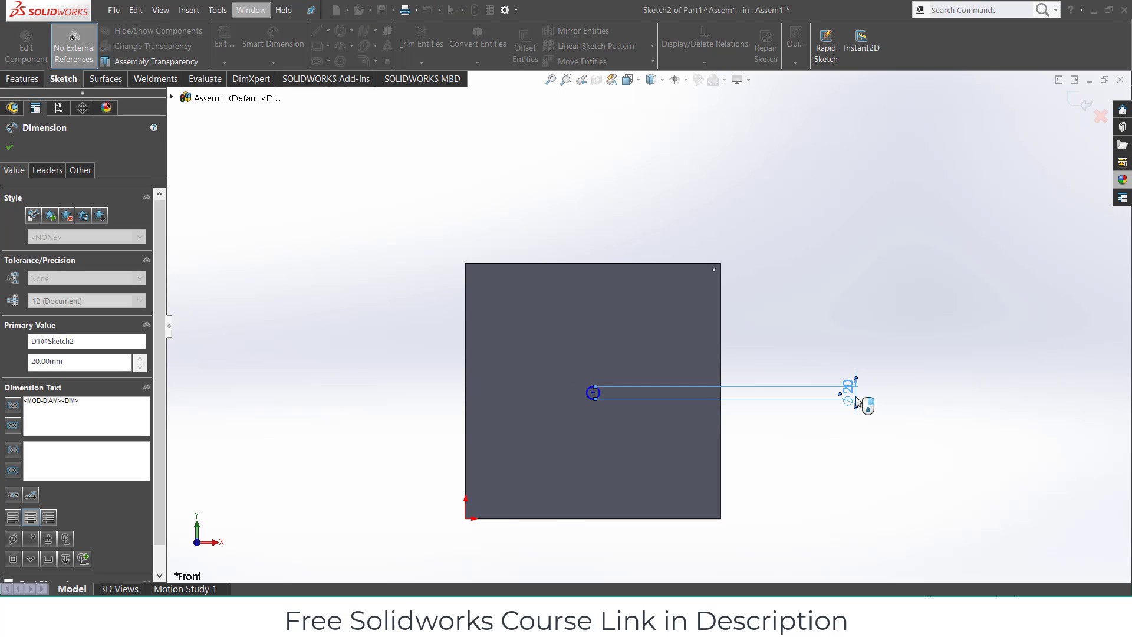
# Dimension the horizontal distance from the plate's left edge to the centre of the 20 mm circle
pyautogui.scroll(-2, 649, 444)
pyautogui.click(383, 370)
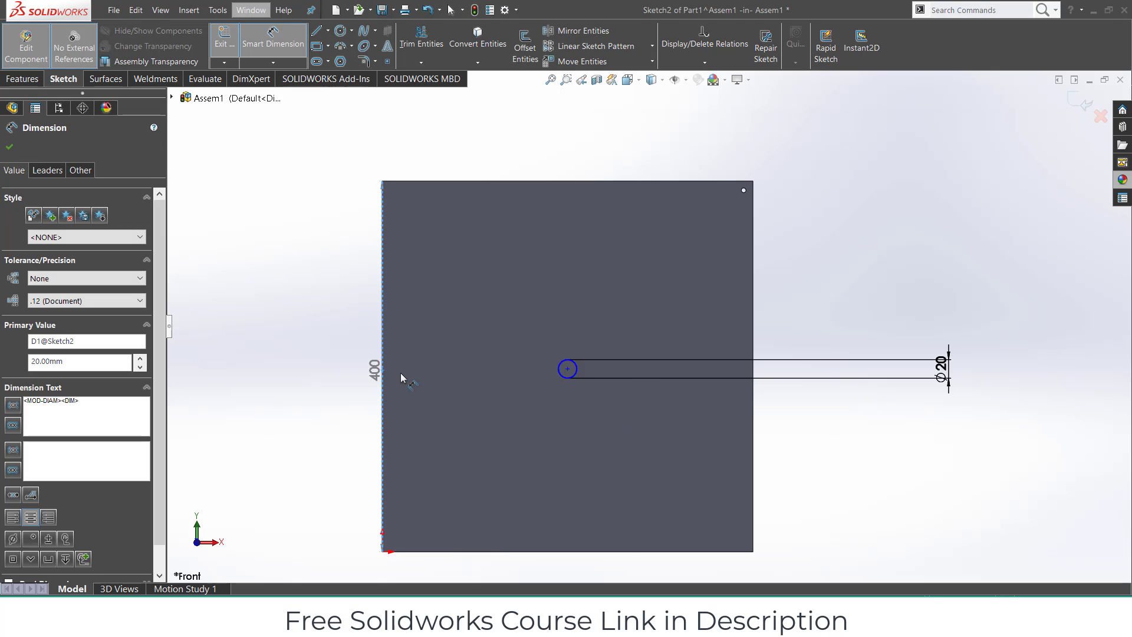
pyautogui.click(567, 371)
pyautogui.click(548, 373)
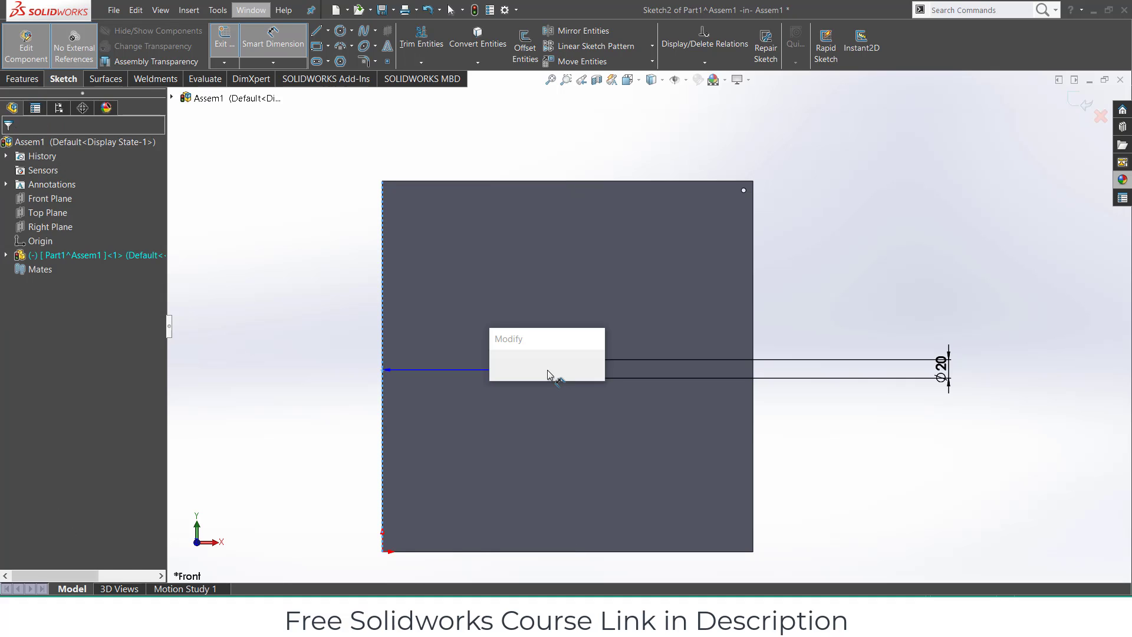
pyautogui.click(496, 371)
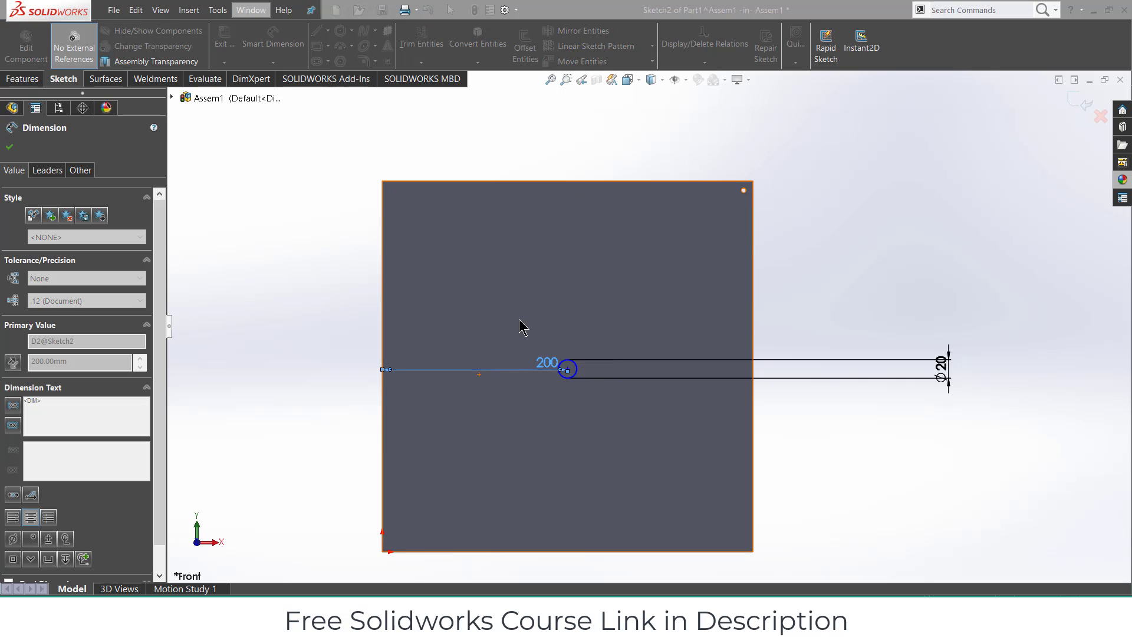
# Dimension the vertical distance from the plate's top edge to the central circle's centre as 200 mm
pyautogui.click(569, 182)
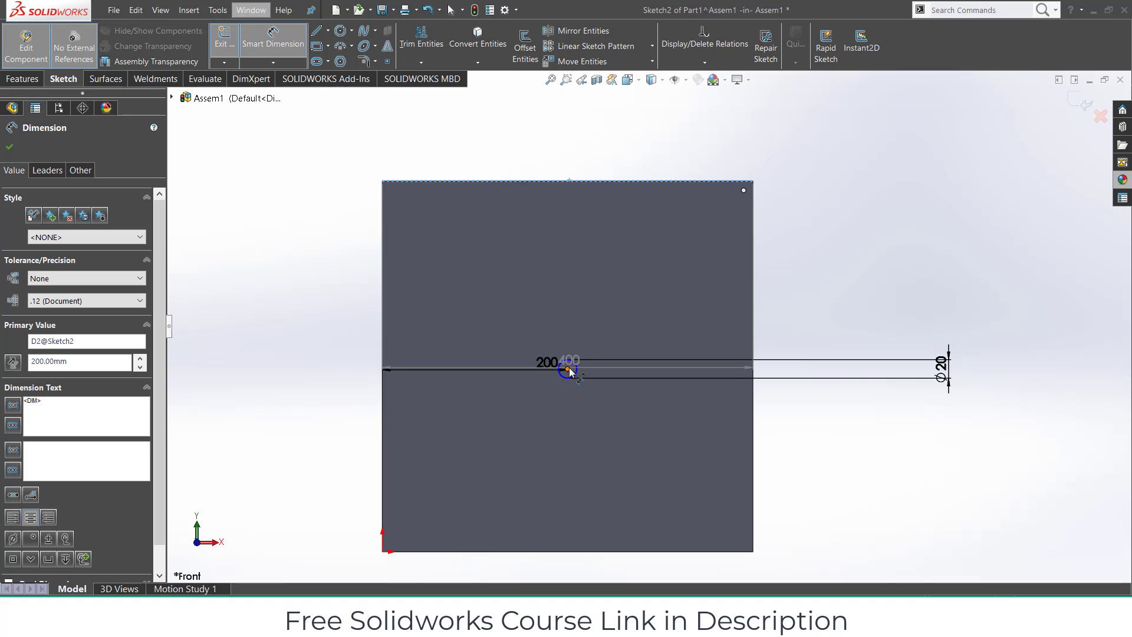
pyautogui.click(603, 365)
pyautogui.write('200')
pyautogui.press('Return')
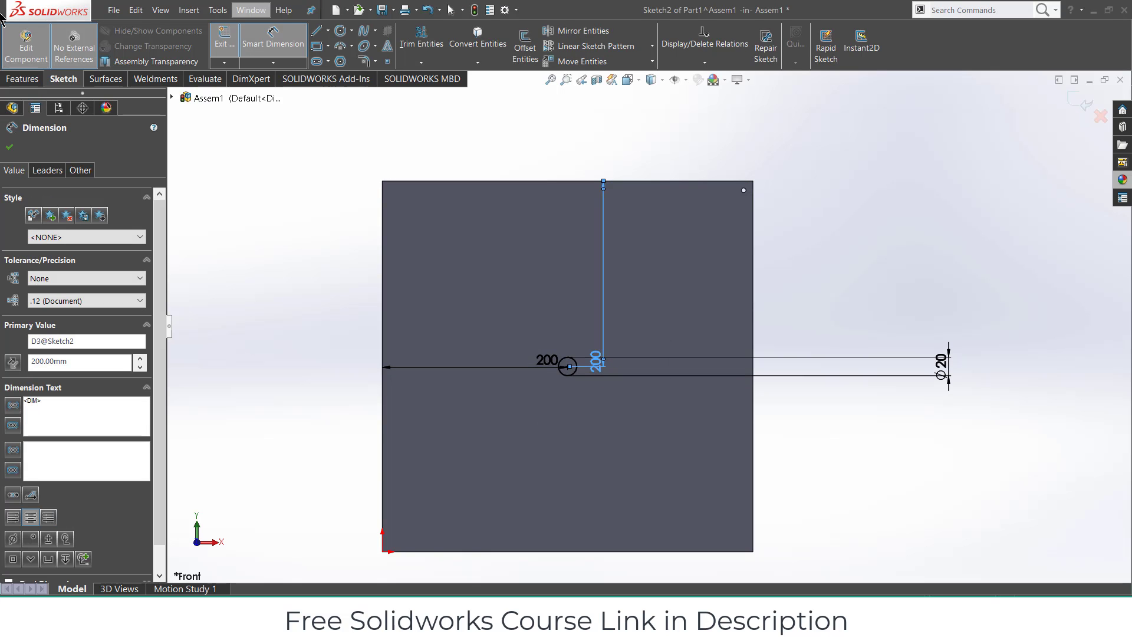
# Extrude the central 20 mm circle as a Blind boss 20 mm deep, merged with the plate
pyautogui.click(22, 78)
pyautogui.click(230, 48)
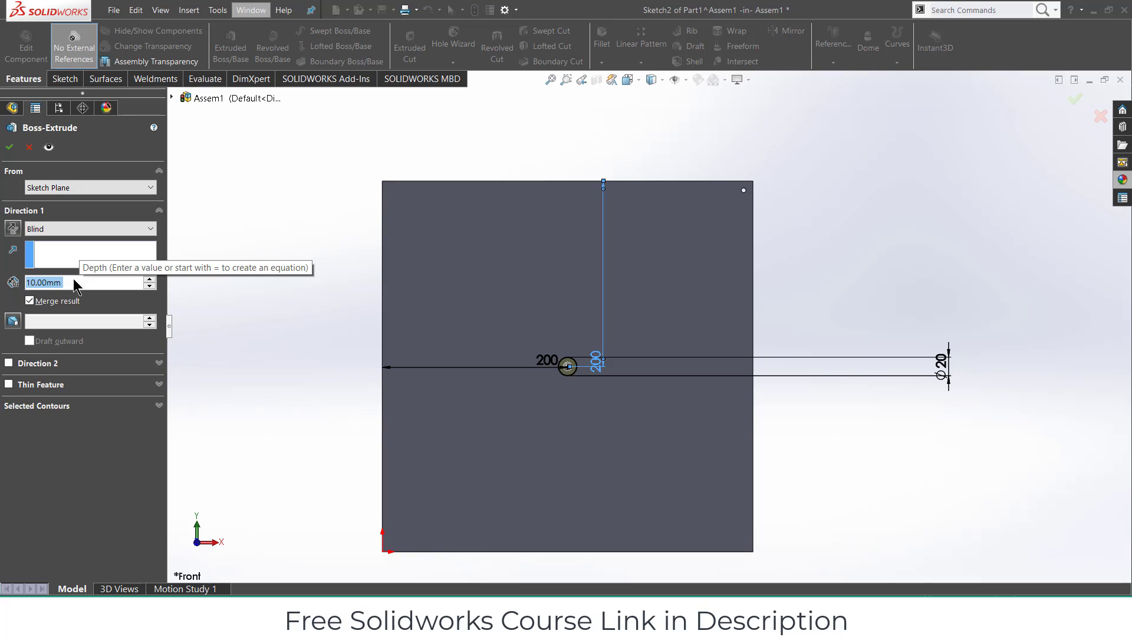
pyautogui.write('20')
pyautogui.press('Return')
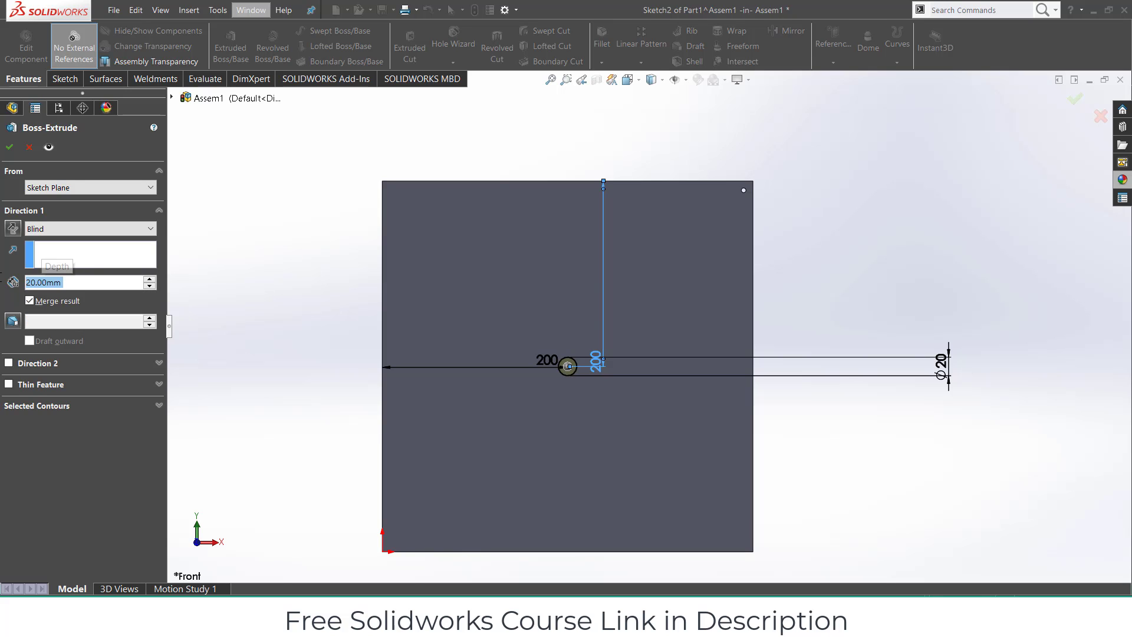
pyautogui.press('Return')
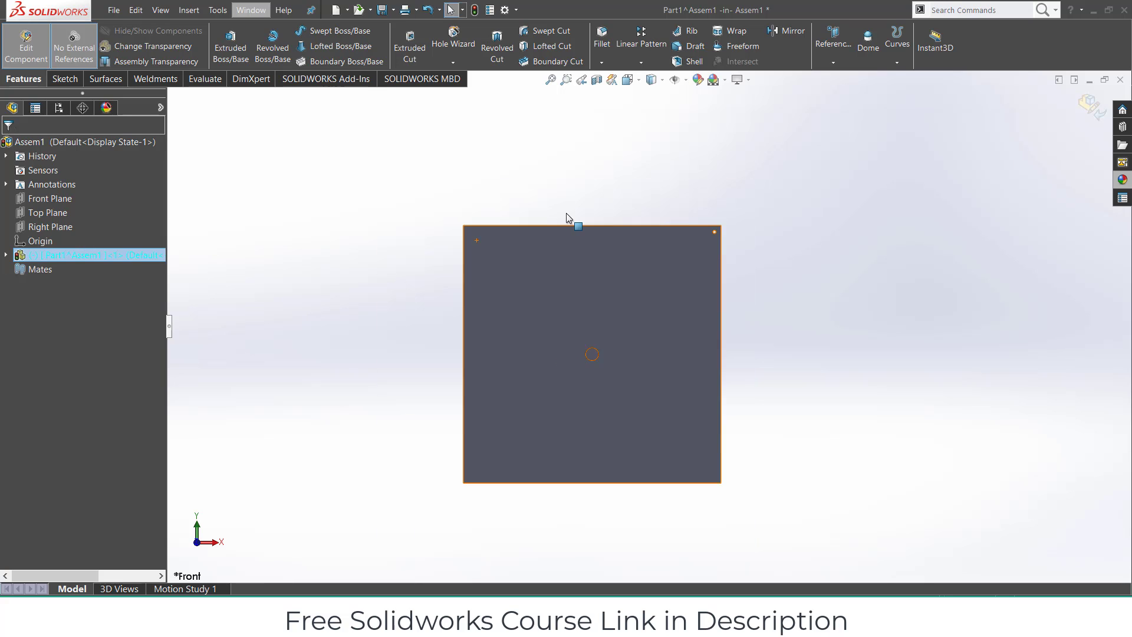
# Open the sketch of the plate's base extrusion for editing
pyautogui.scroll(3, 648, 265)
pyautogui.click(733, 294)
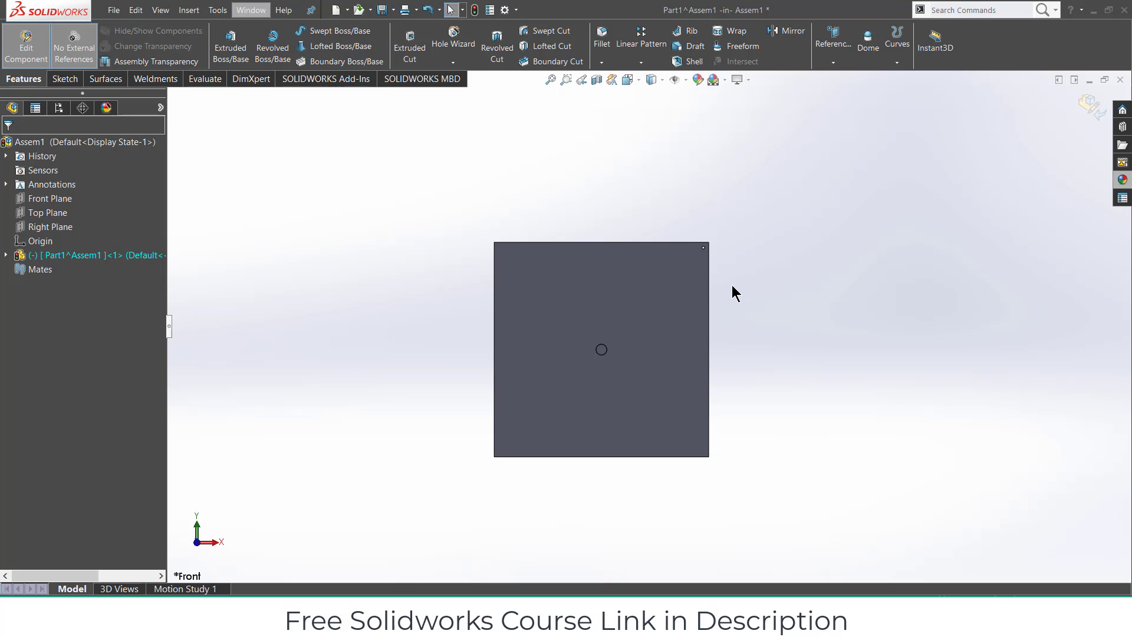
pyautogui.scroll(-5, 718, 263)
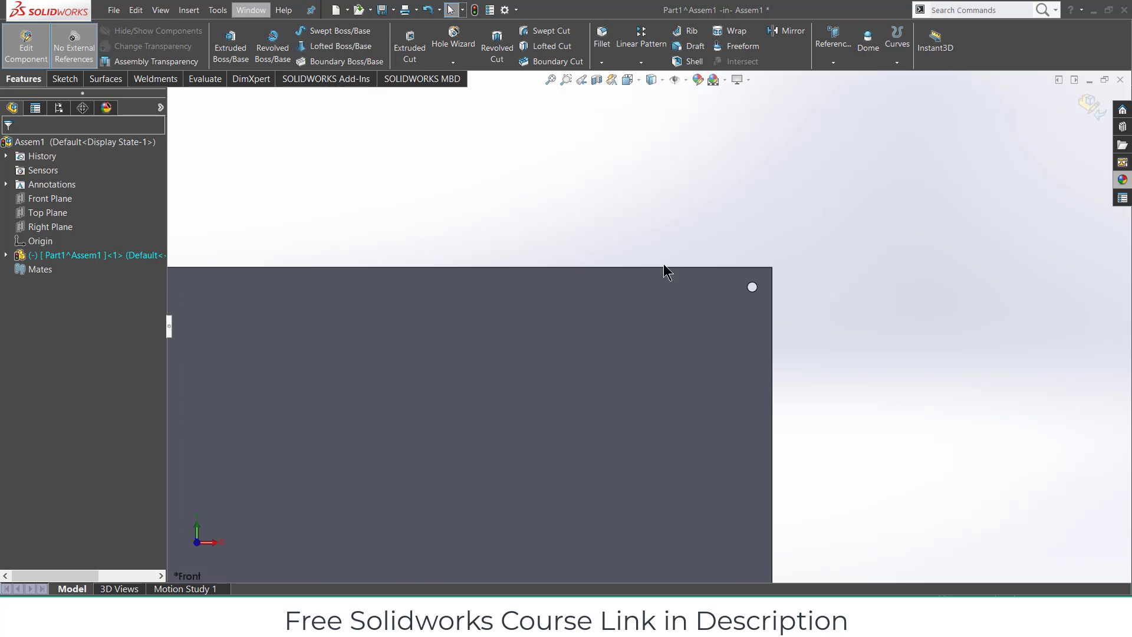
pyautogui.scroll(-2, 735, 303)
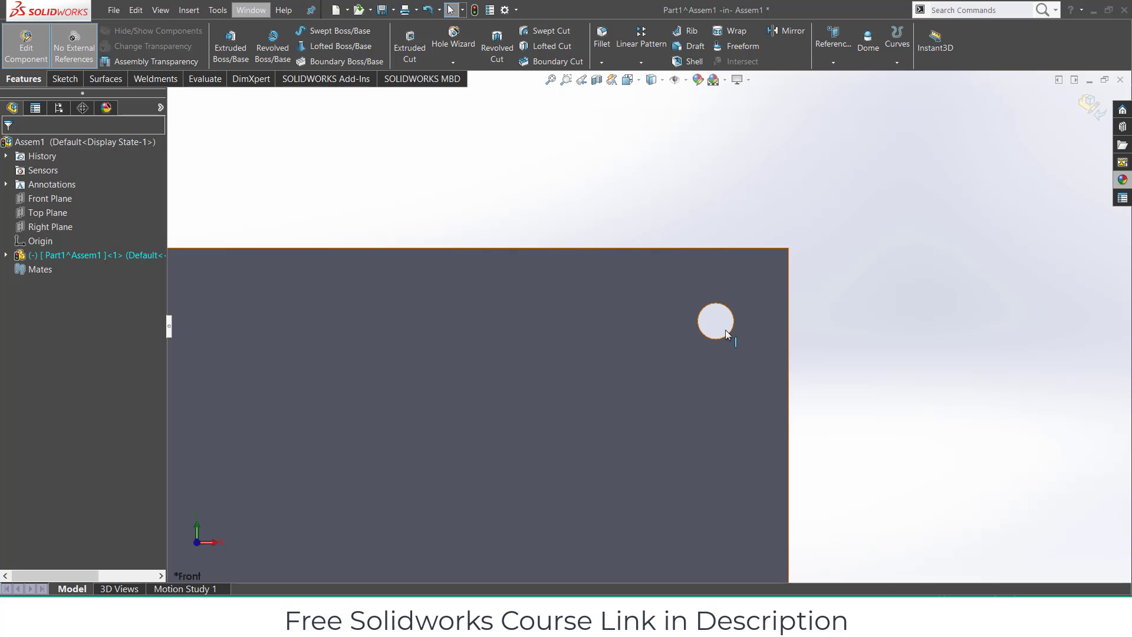
pyautogui.click(6, 255)
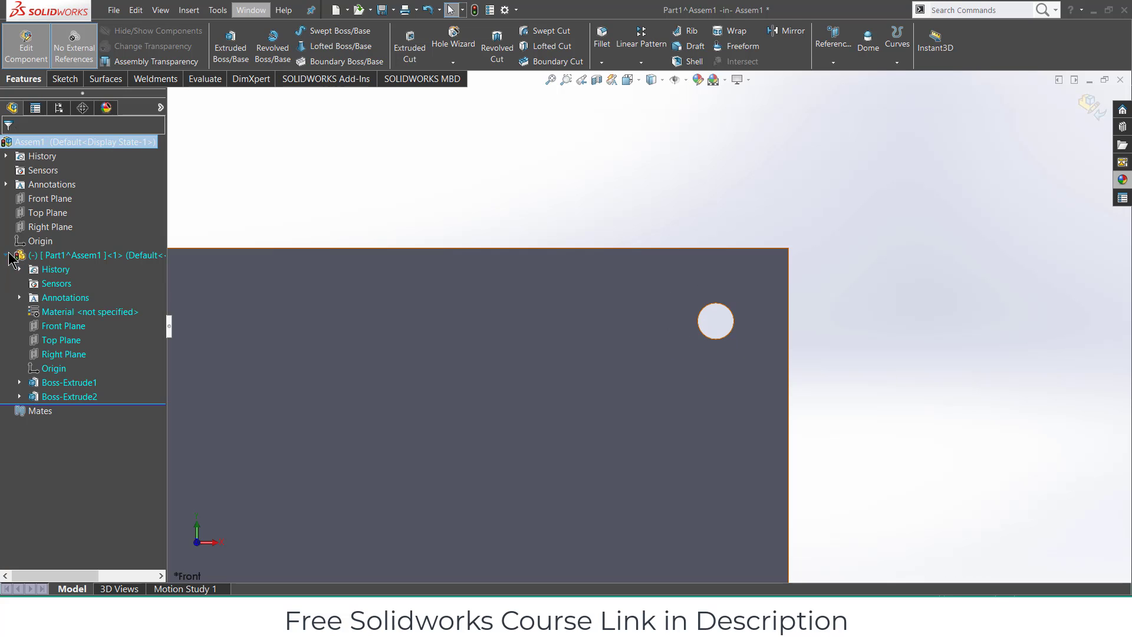
pyautogui.click(20, 382)
pyautogui.click(65, 396)
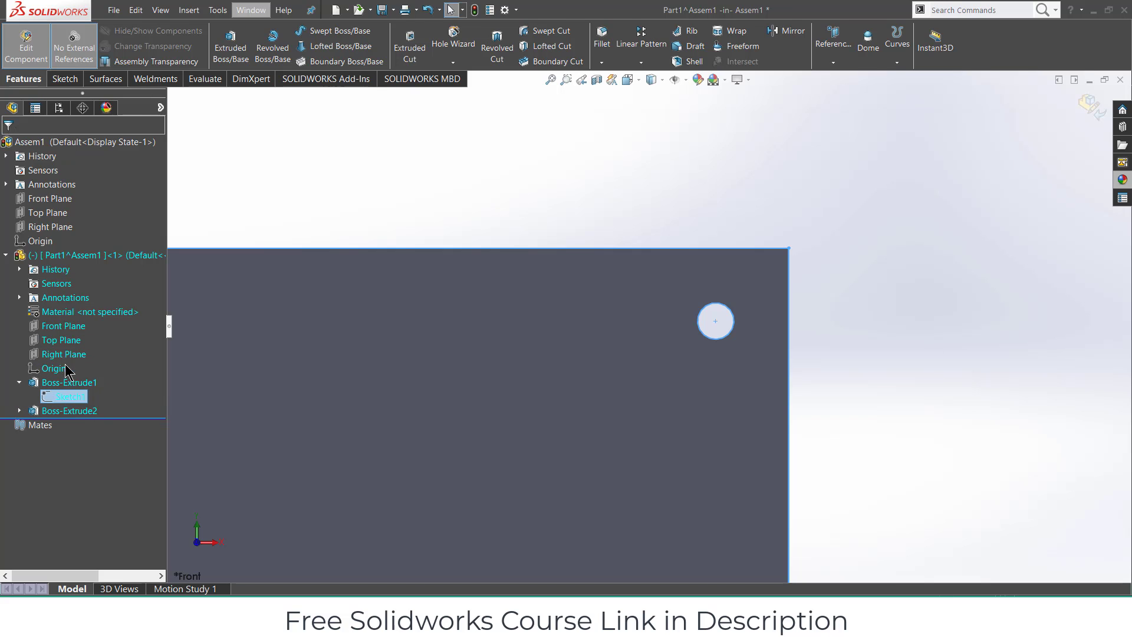
pyautogui.click(64, 368)
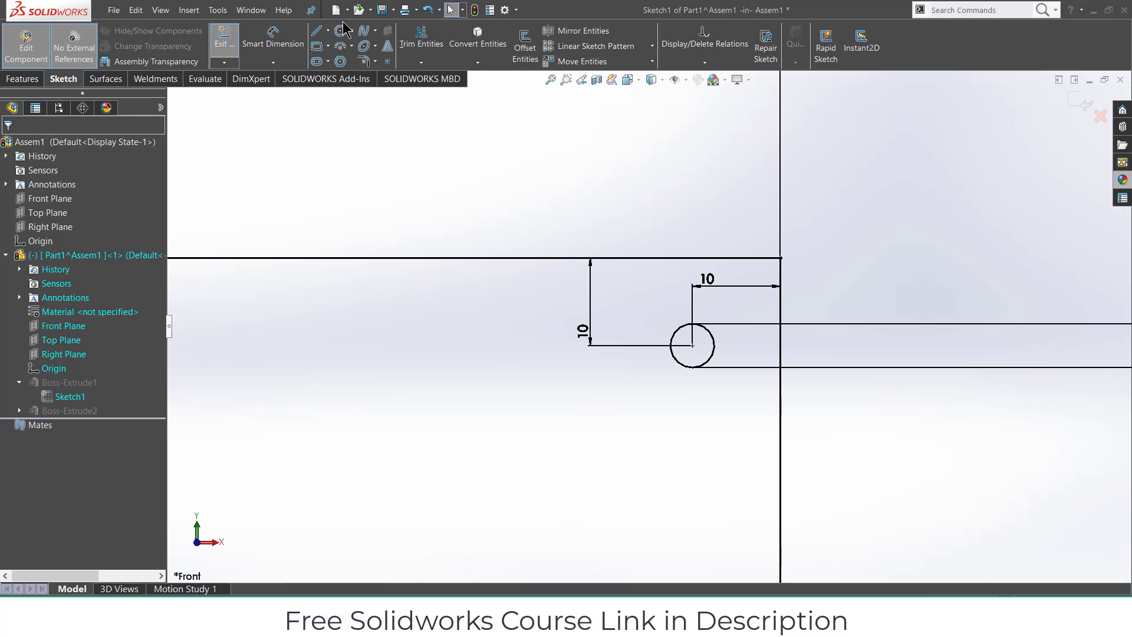
# Draw two concentric circles centred on the plate's upper-right corner, with radii of about 2.4 mm and 6.2 mm
pyautogui.press('Return')
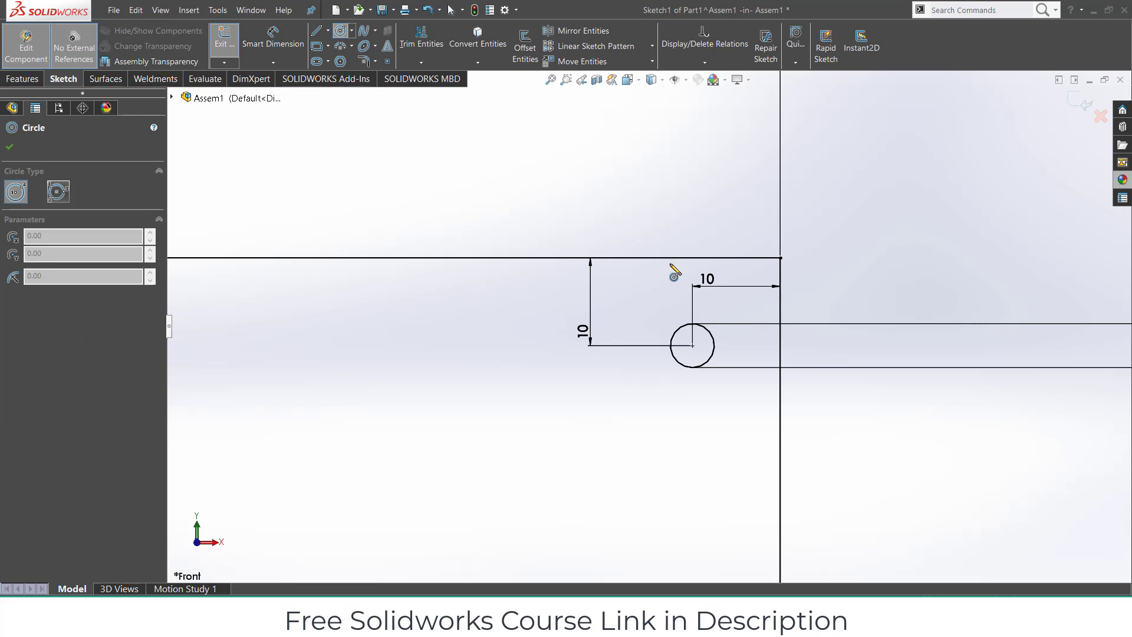
pyautogui.click(781, 258)
pyautogui.click(795, 271)
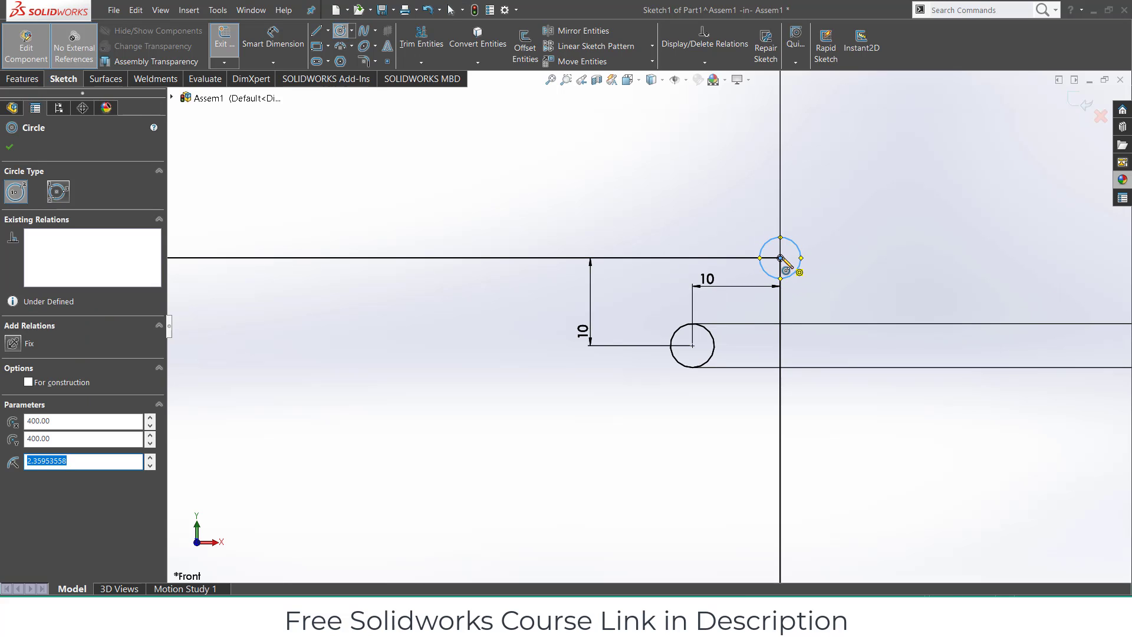
pyautogui.click(780, 258)
pyautogui.click(823, 293)
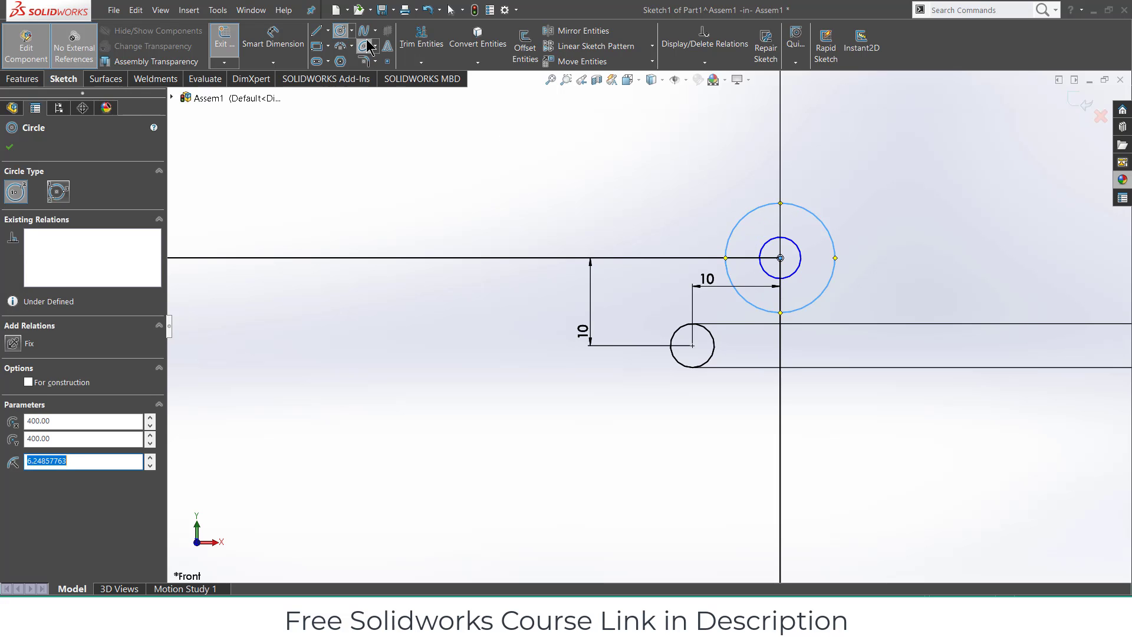
# Remove the old small hole inset from the plate's corner with Power trim
pyautogui.click(422, 44)
pyautogui.moveTo(681, 321); pyautogui.dragTo(712, 391)
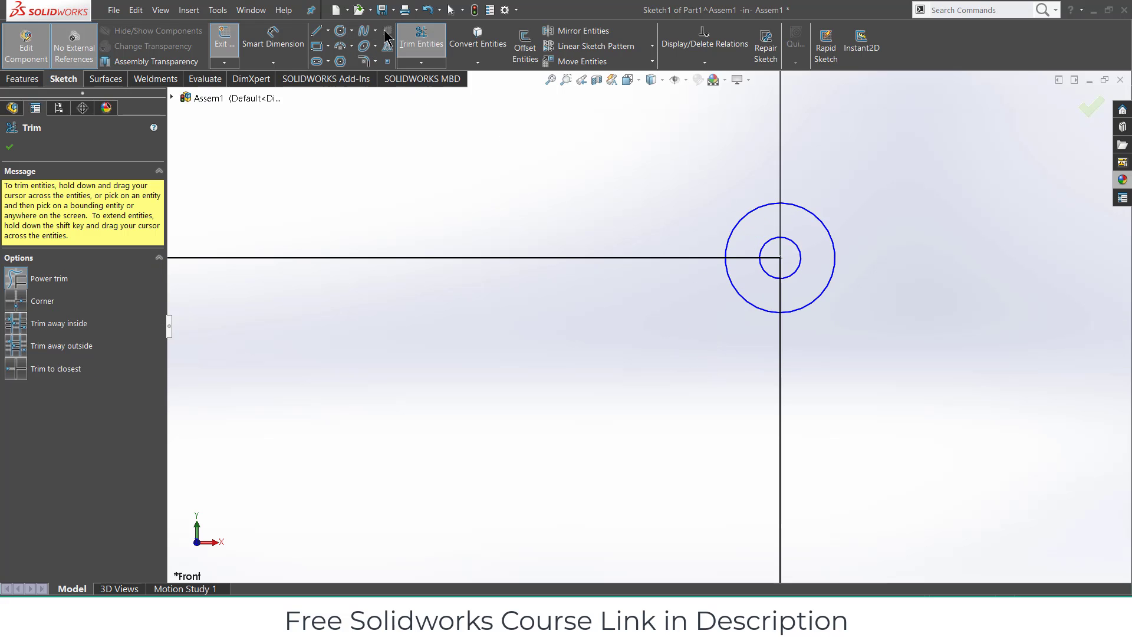
pyautogui.press('Escape')
# Dimension the two concentric corner circles, setting the inner diameter to 5 mm and the outer diameter to 10 mm
pyautogui.scroll(2, 794, 252)
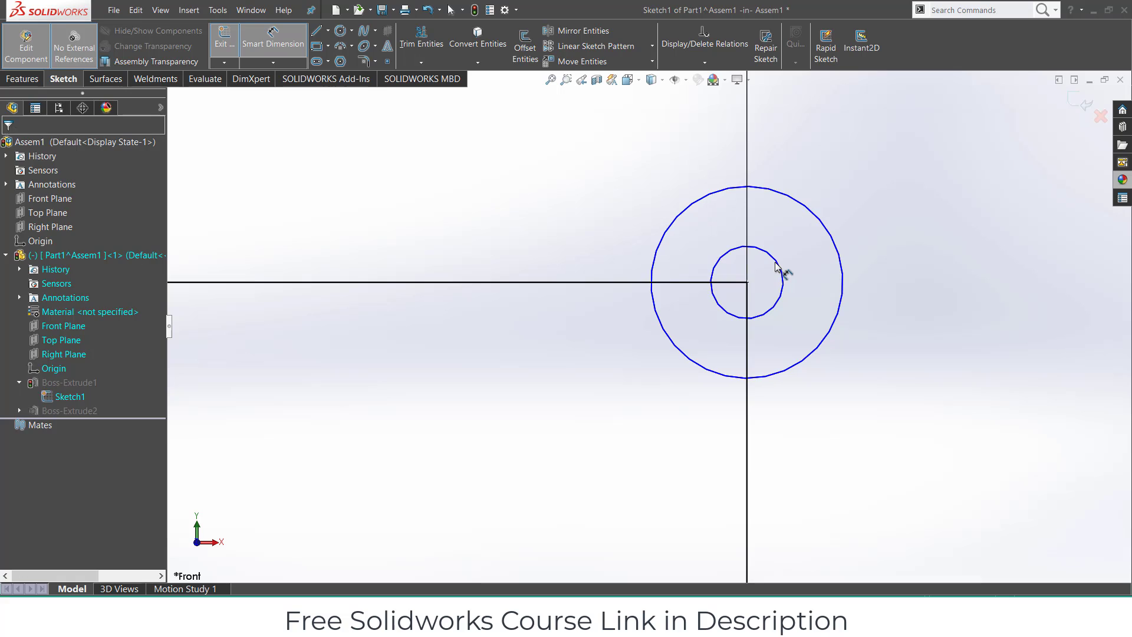
pyautogui.click(782, 274)
pyautogui.click(917, 287)
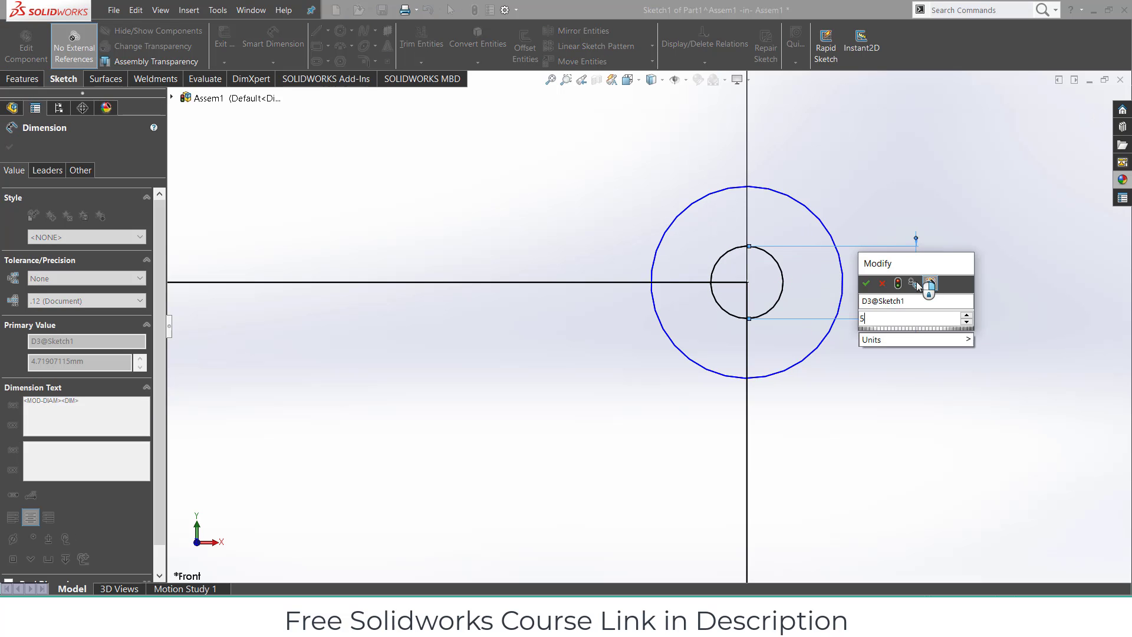
pyautogui.press('Return')
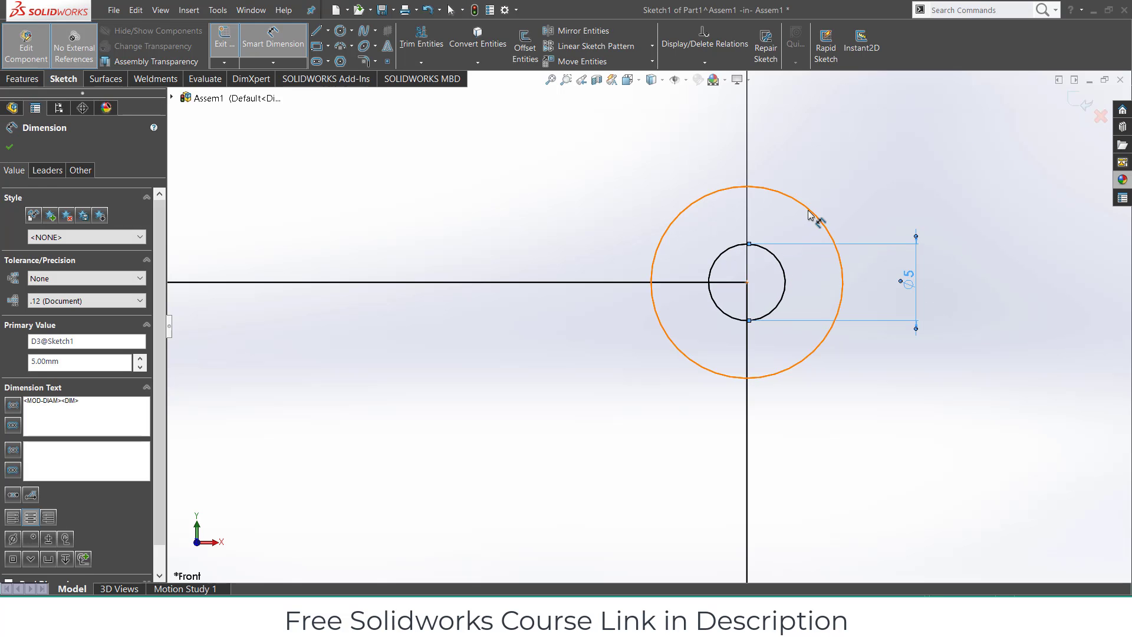
pyautogui.click(815, 218)
pyautogui.click(899, 187)
pyautogui.write('10')
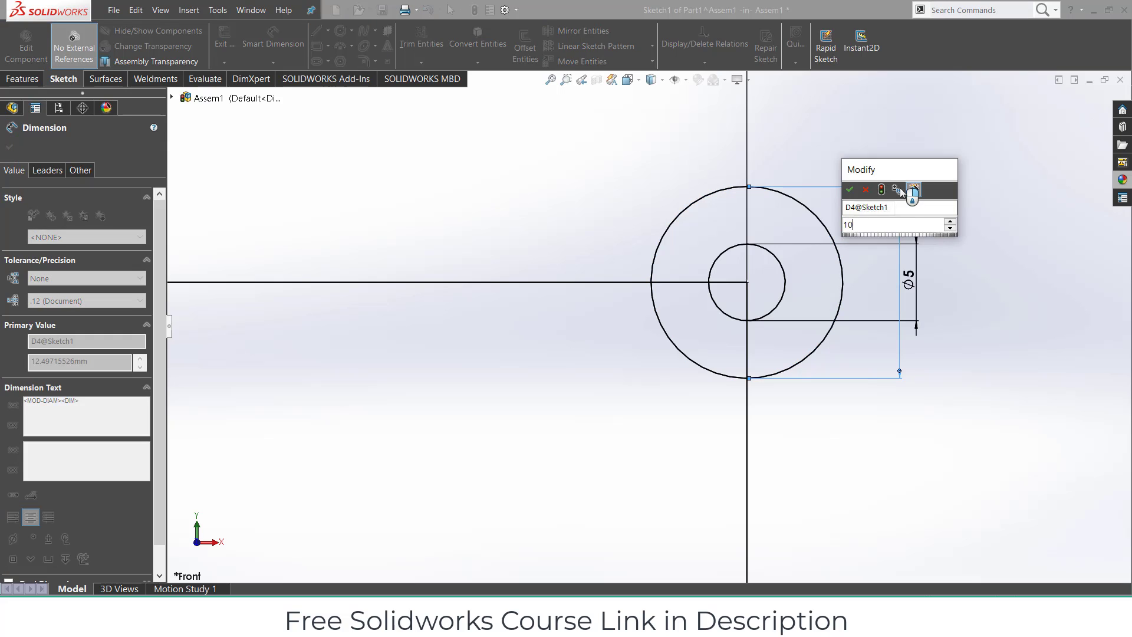
pyautogui.press('Return')
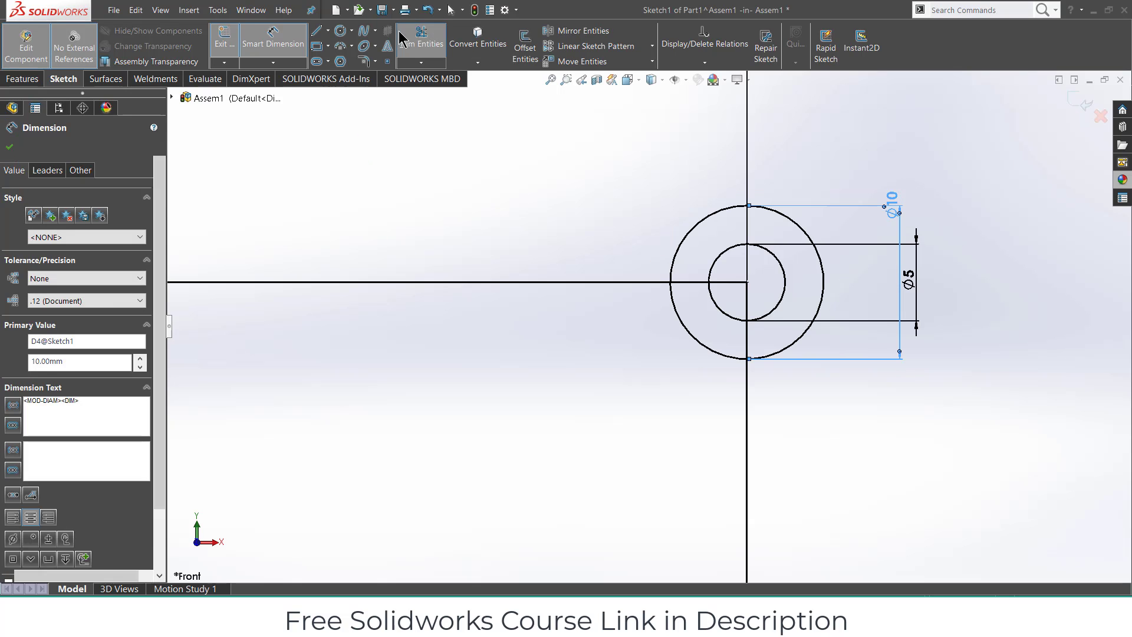
# Try to trim the overlapping circles and plate edges at the corner, and undo the trim
pyautogui.click(420, 37)
pyautogui.scroll(-3, 677, 261)
pyautogui.moveTo(659, 385)
pyautogui.mouseDown()
pyautogui.moveTo(696, 368)
pyautogui.moveTo(702, 312)
pyautogui.moveTo(733, 310)
pyautogui.moveTo(744, 334)
pyautogui.mouseUp()
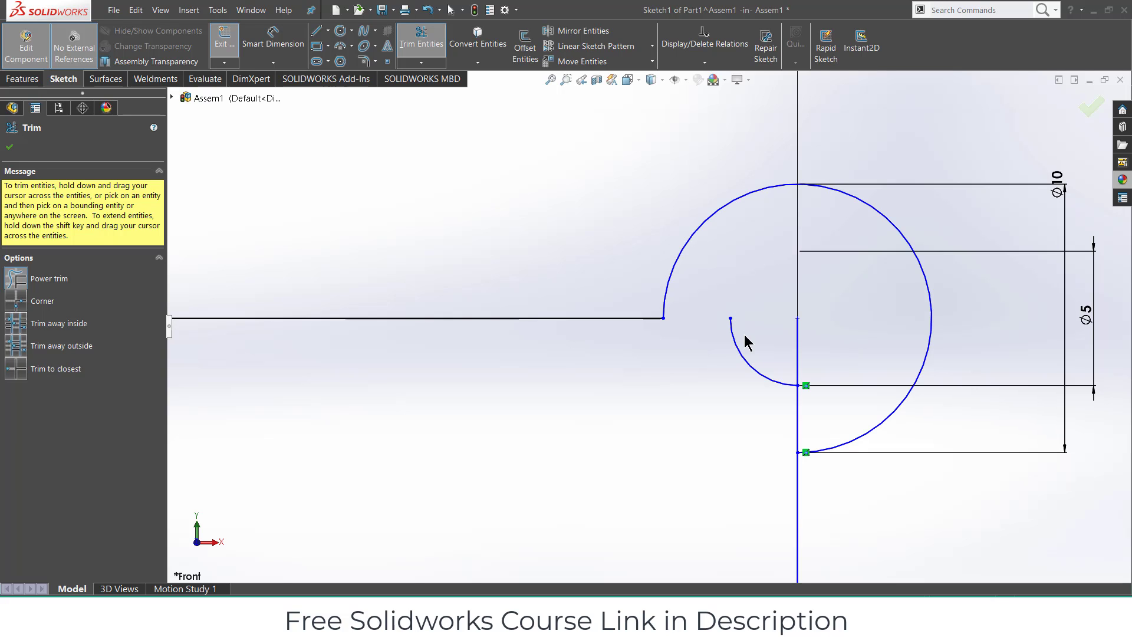
pyautogui.hotkey('ctrl', 'z')
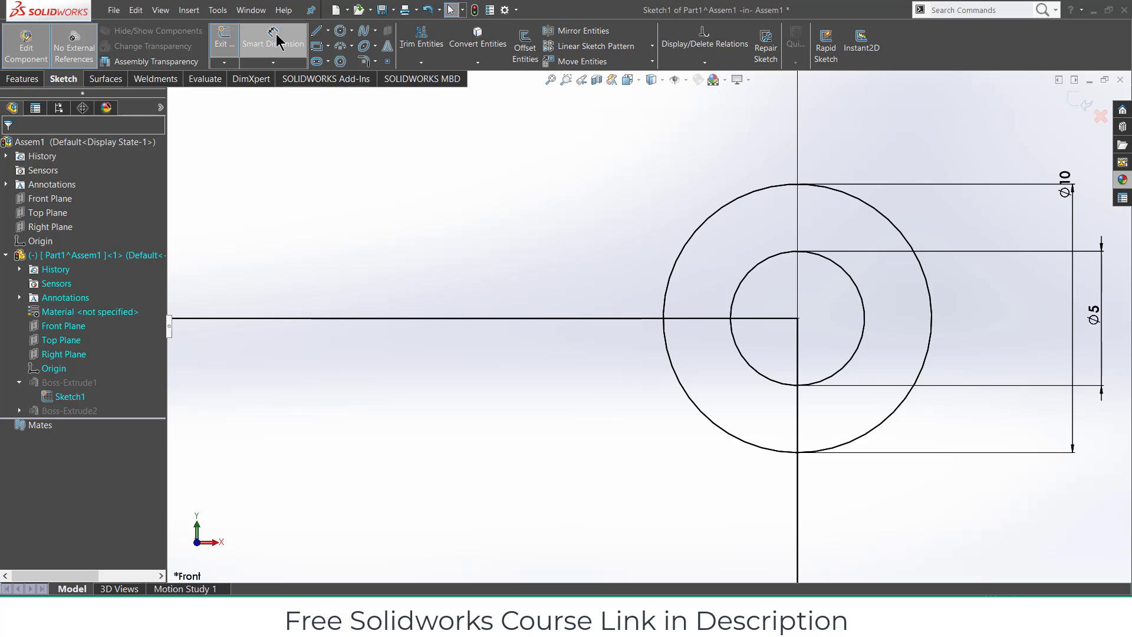
# Trim the outer circle's arc inside the plate and the edge segments within both circles, keep the inner circle whole, and exit the sketch
pyautogui.click(421, 39)
pyautogui.moveTo(701, 283); pyautogui.dragTo(687, 411)
pyautogui.moveTo(791, 417); pyautogui.dragTo(801, 406)
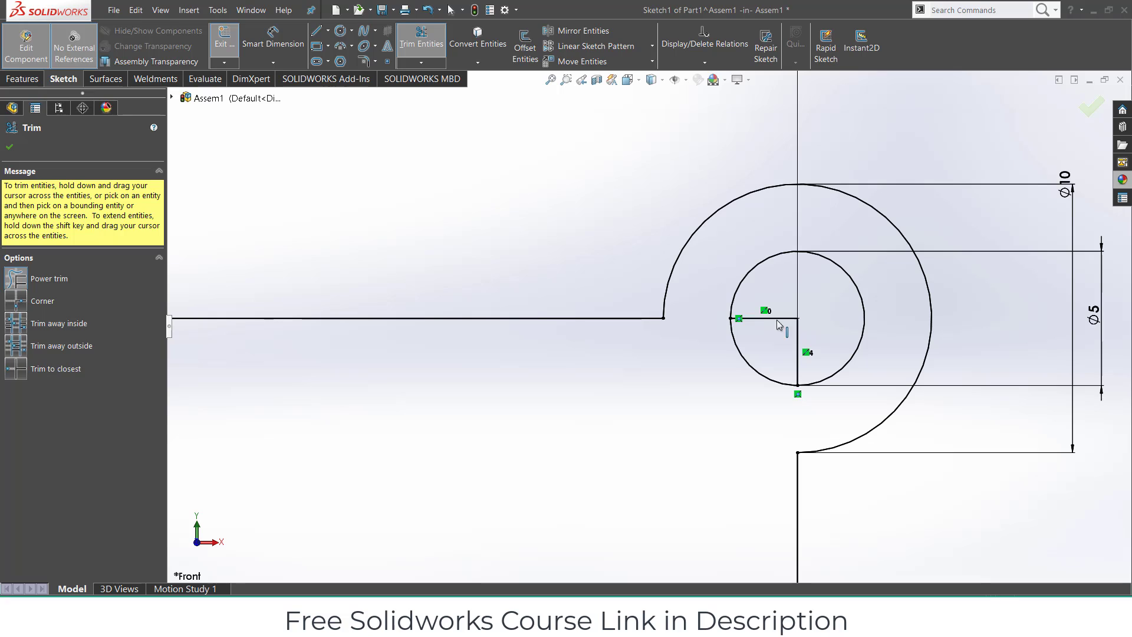
pyautogui.moveTo(768, 307); pyautogui.dragTo(802, 342)
pyautogui.scroll(5, 805, 348)
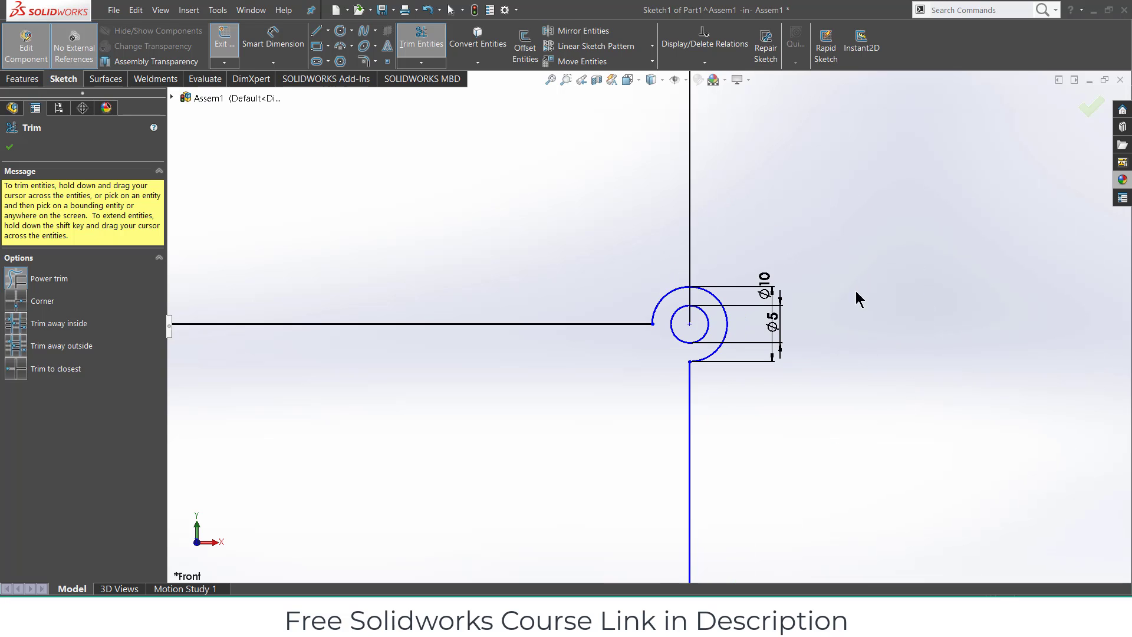
pyautogui.click(1088, 112)
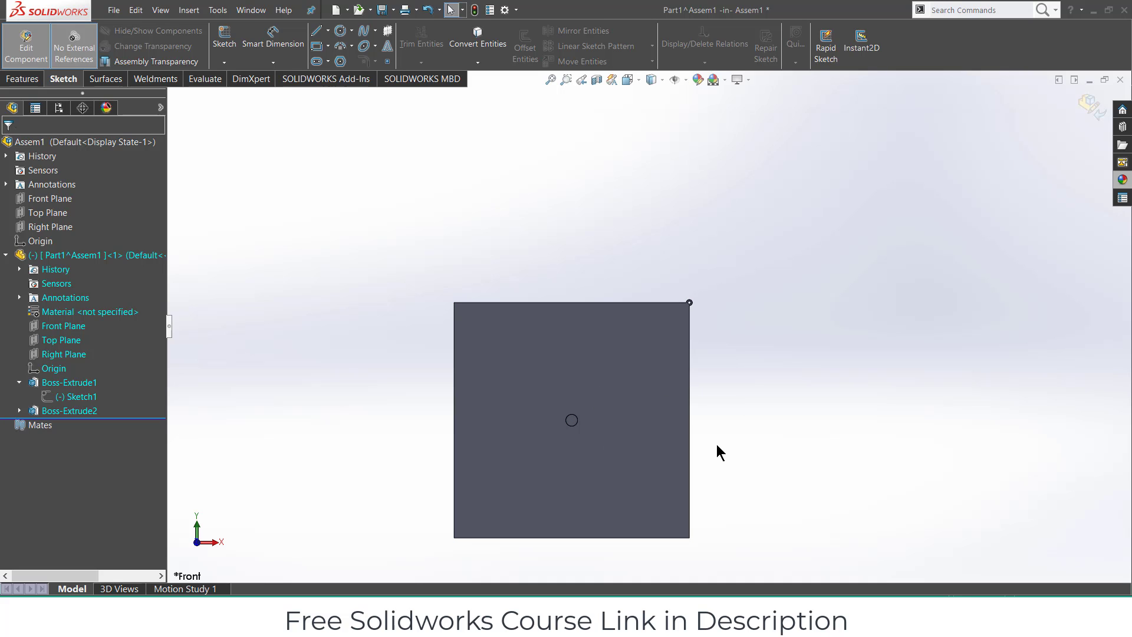
# Finish editing the plate part, return to the assembly and move the plate up and to the right, clear of its original place
pyautogui.scroll(3, 707, 410)
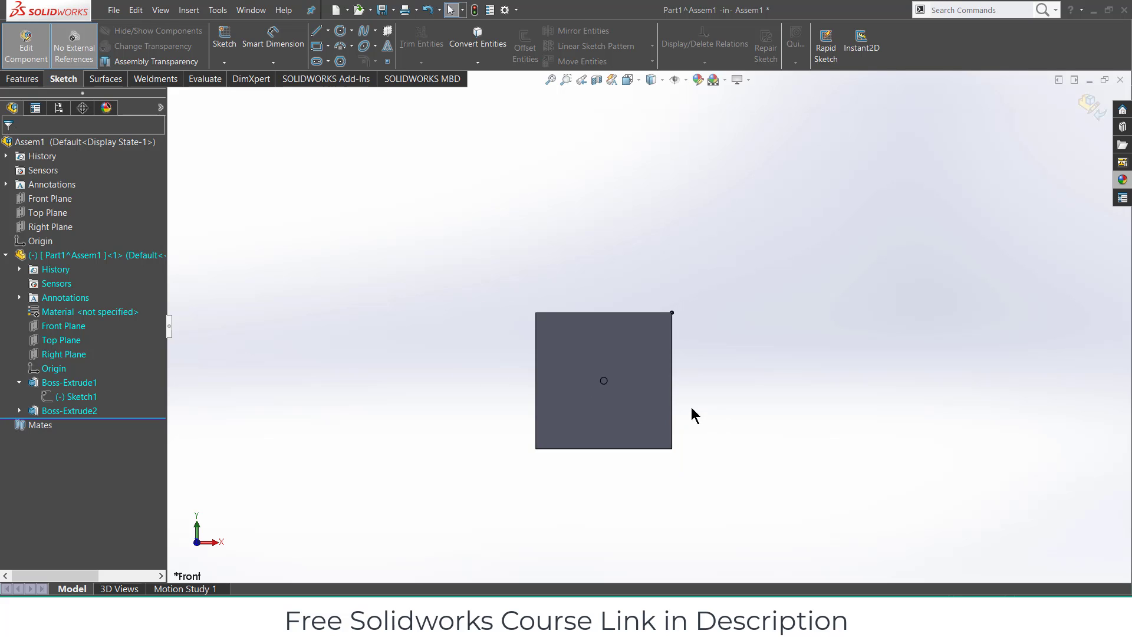
pyautogui.scroll(-5, 688, 407)
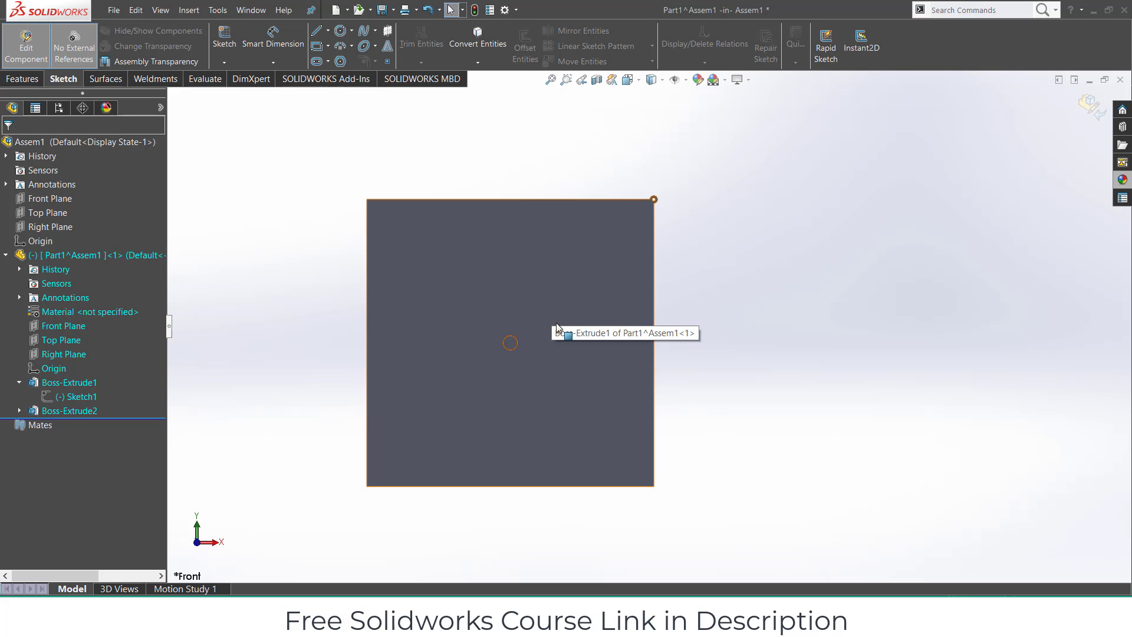
pyautogui.click(579, 321)
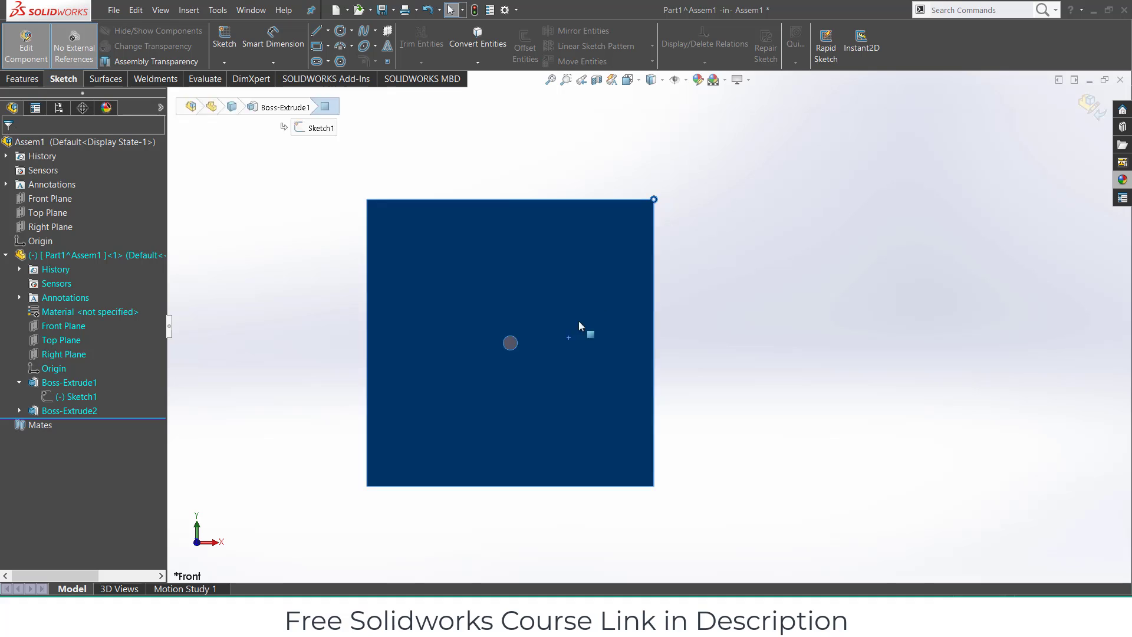
pyautogui.click(1091, 112)
pyautogui.moveTo(537, 290); pyautogui.dragTo(861, 155)
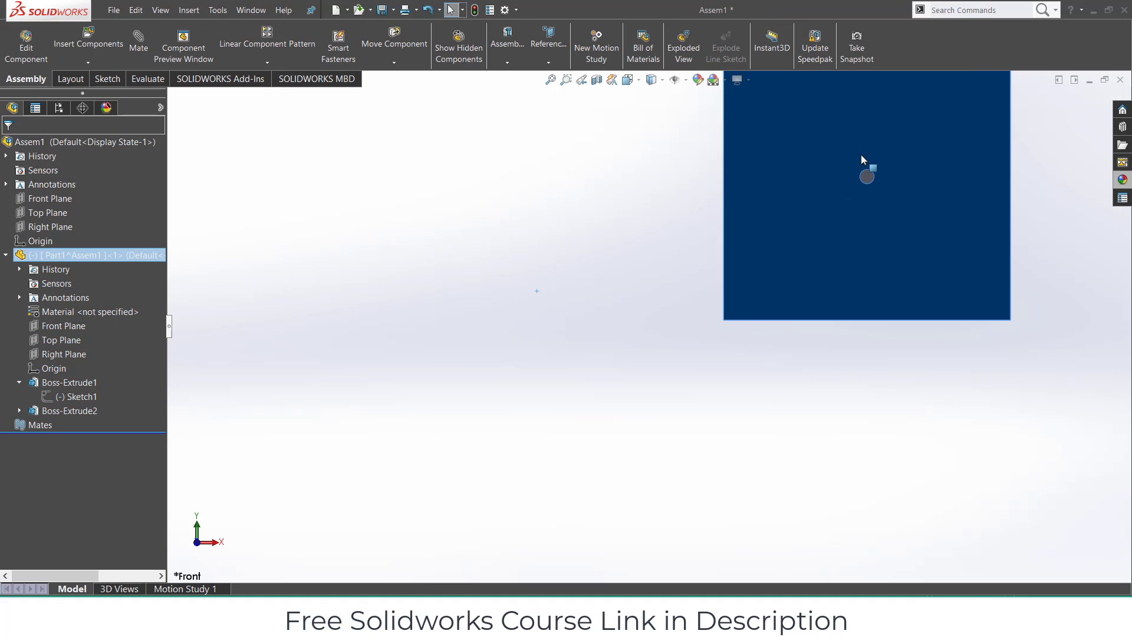
# Insert a second new part into the assembly and place it on the assembly's Front Plane
pyautogui.click(5, 255)
pyautogui.click(88, 63)
pyautogui.click(80, 93)
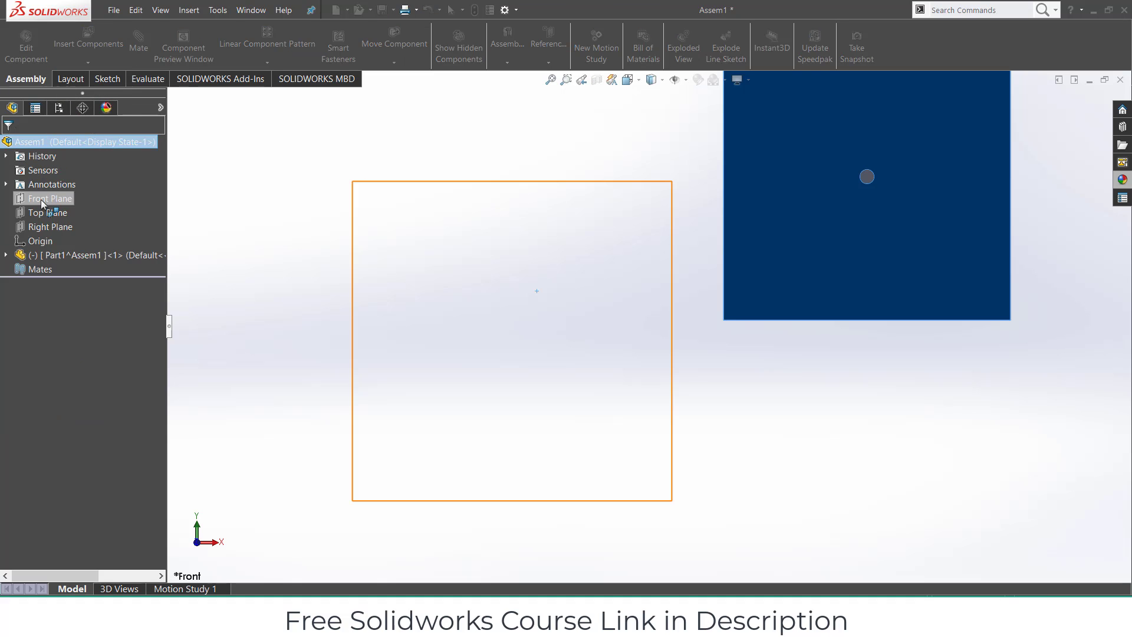
pyautogui.click(51, 199)
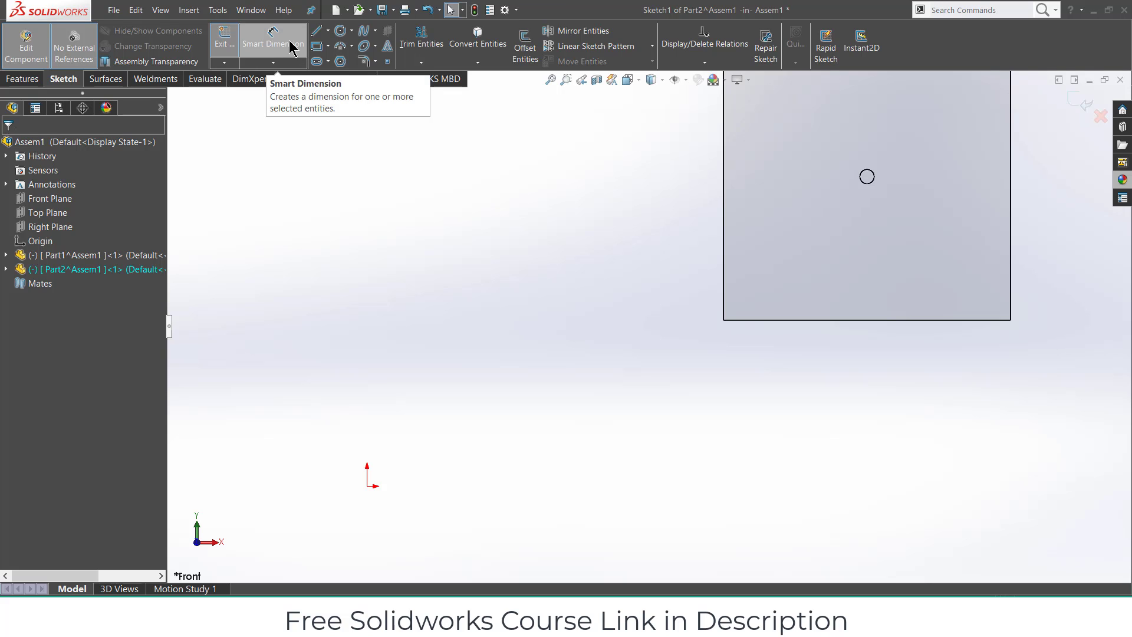
# Sketch a center rectangle on the new part's origin, about 458 mm wide and 434 mm high
pyautogui.click(327, 46)
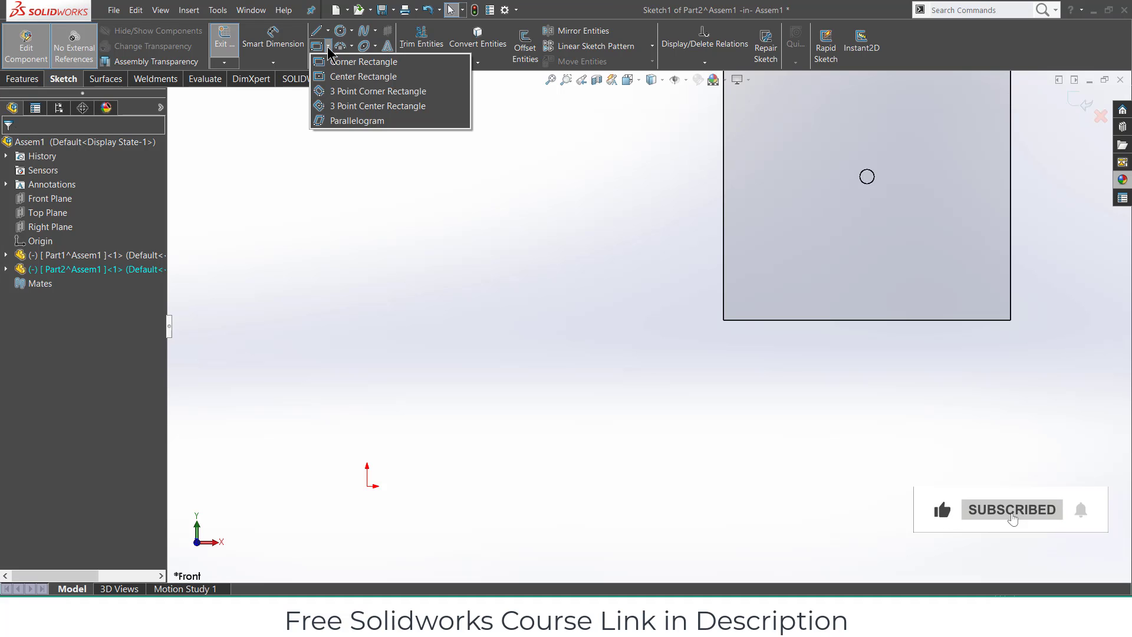
pyautogui.click(345, 76)
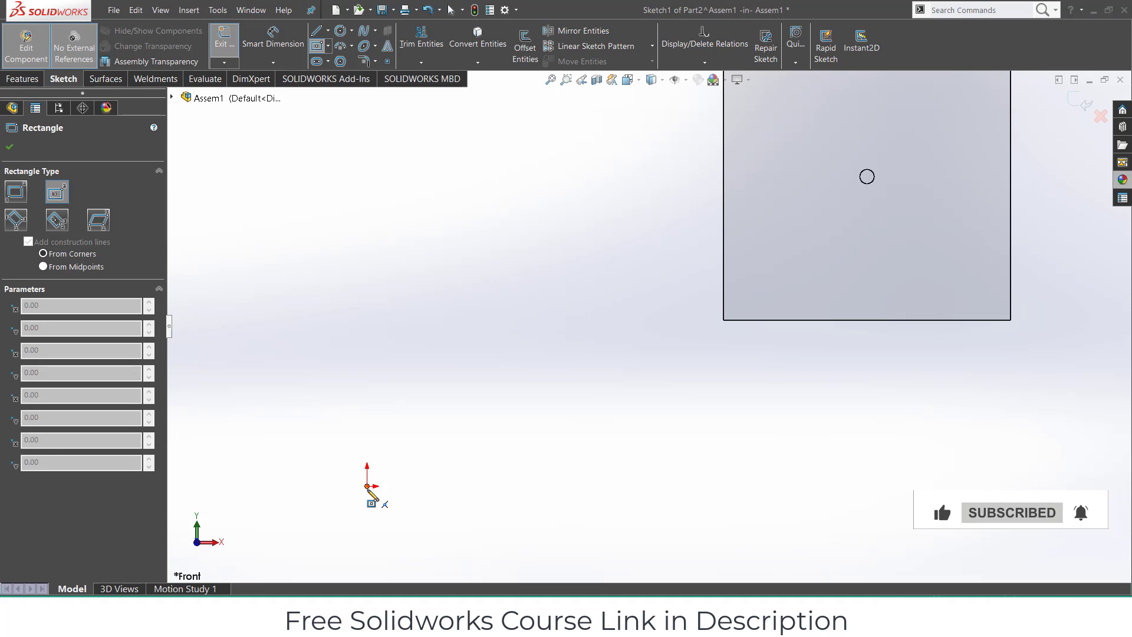
pyautogui.click(367, 486)
pyautogui.click(531, 331)
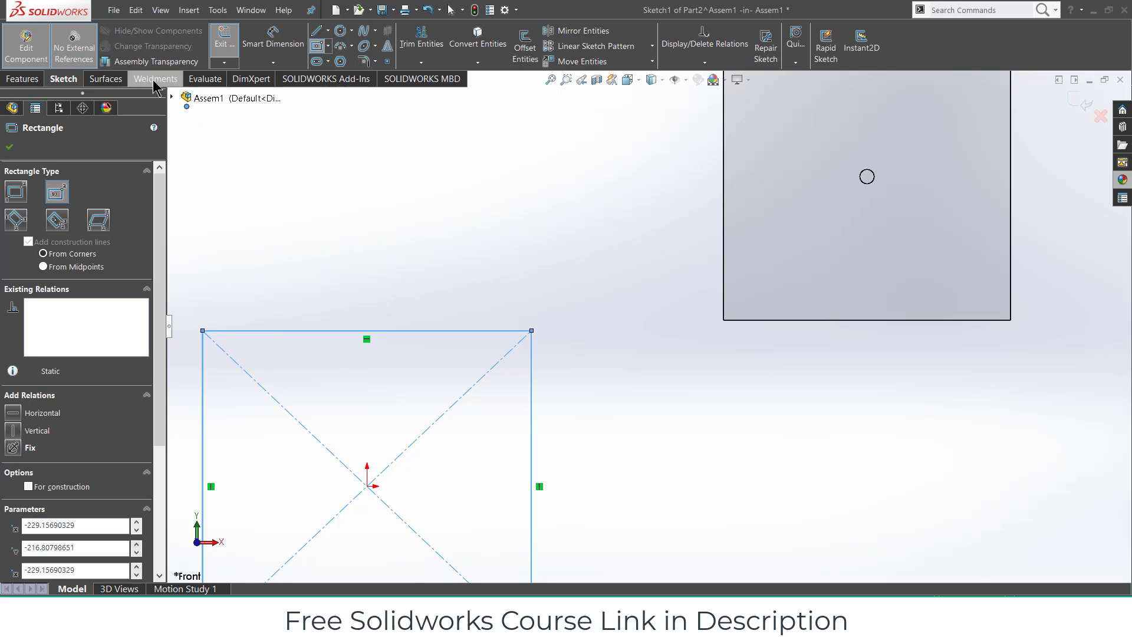
# Dimension the center rectangle's top edge and one vertical side at 400 mm each
pyautogui.click(273, 42)
pyautogui.click(303, 331)
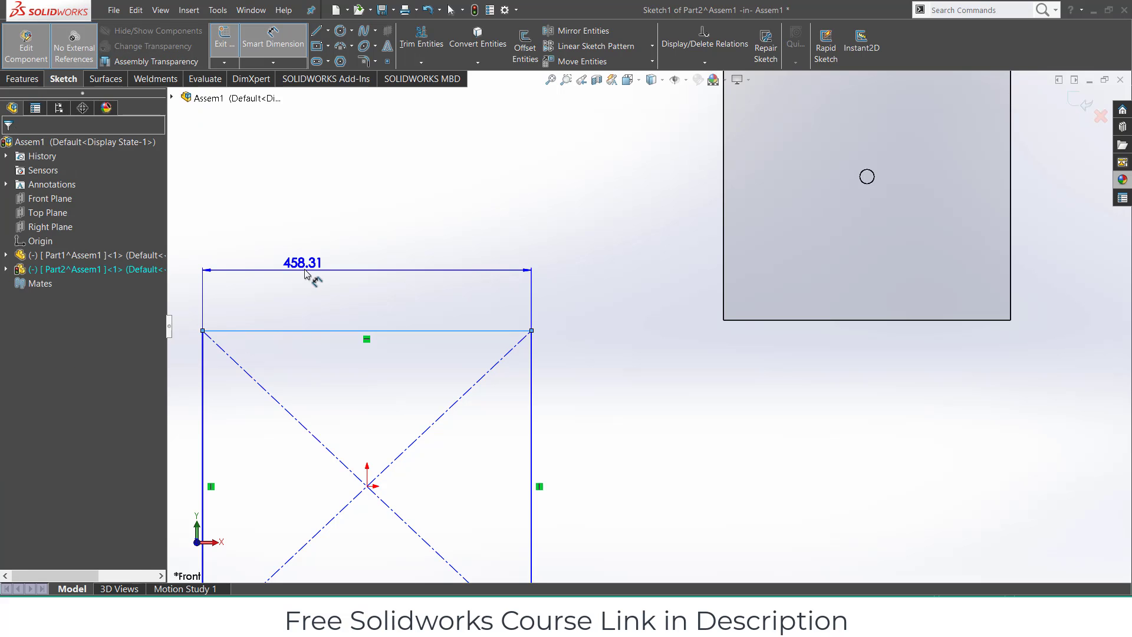
pyautogui.click(305, 268)
pyautogui.write('400')
pyautogui.press('Return')
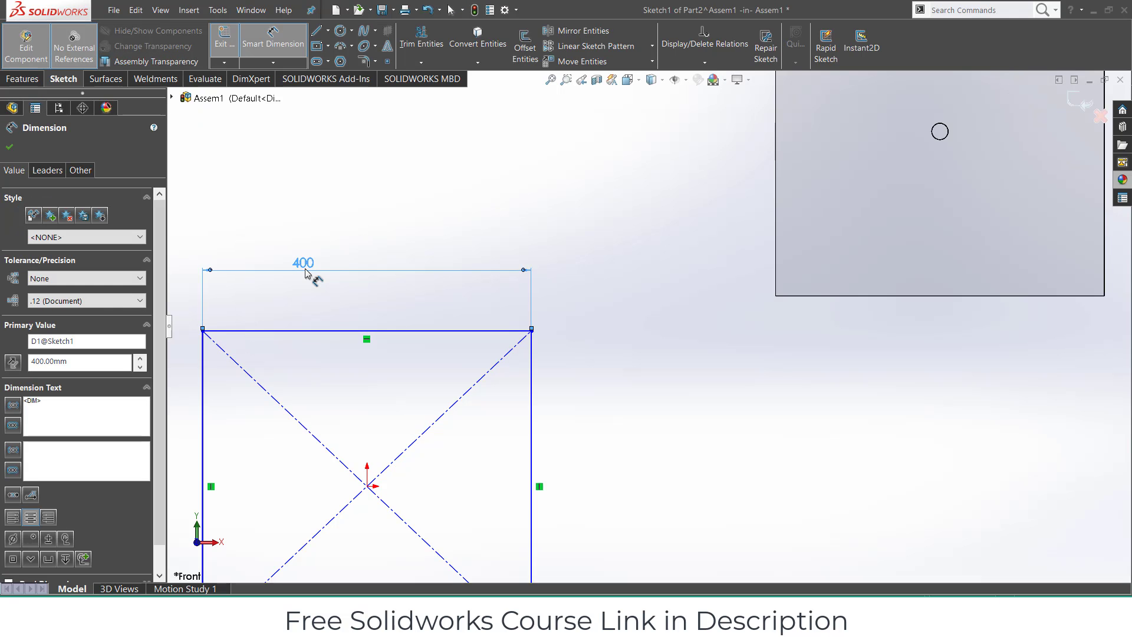
pyautogui.click(534, 404)
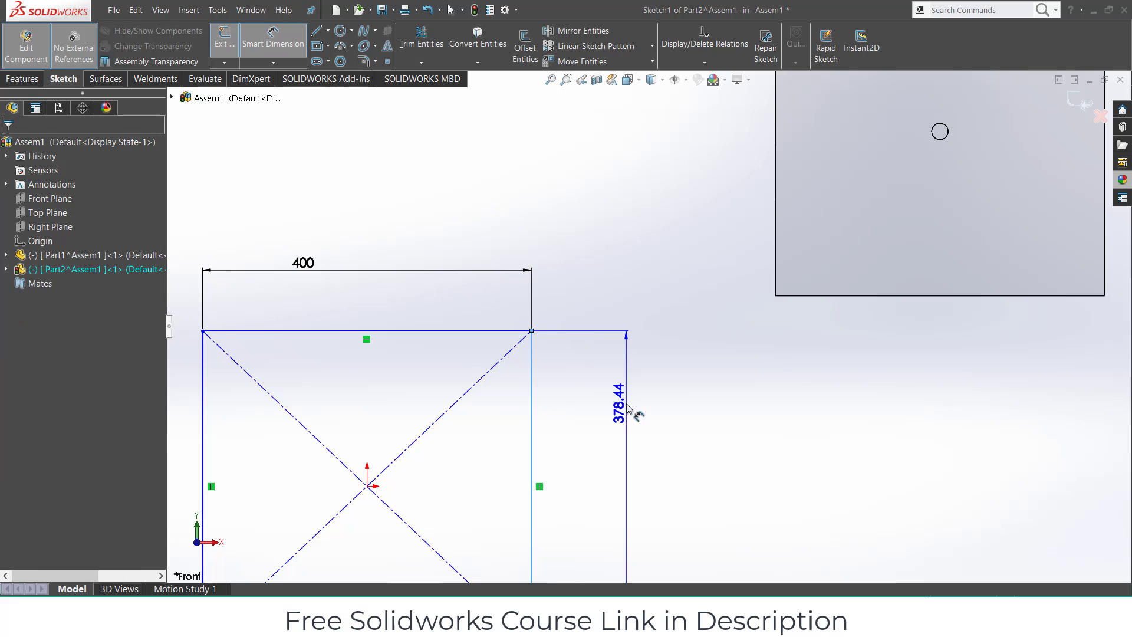
pyautogui.click(626, 405)
pyautogui.write('400')
pyautogui.press('Return')
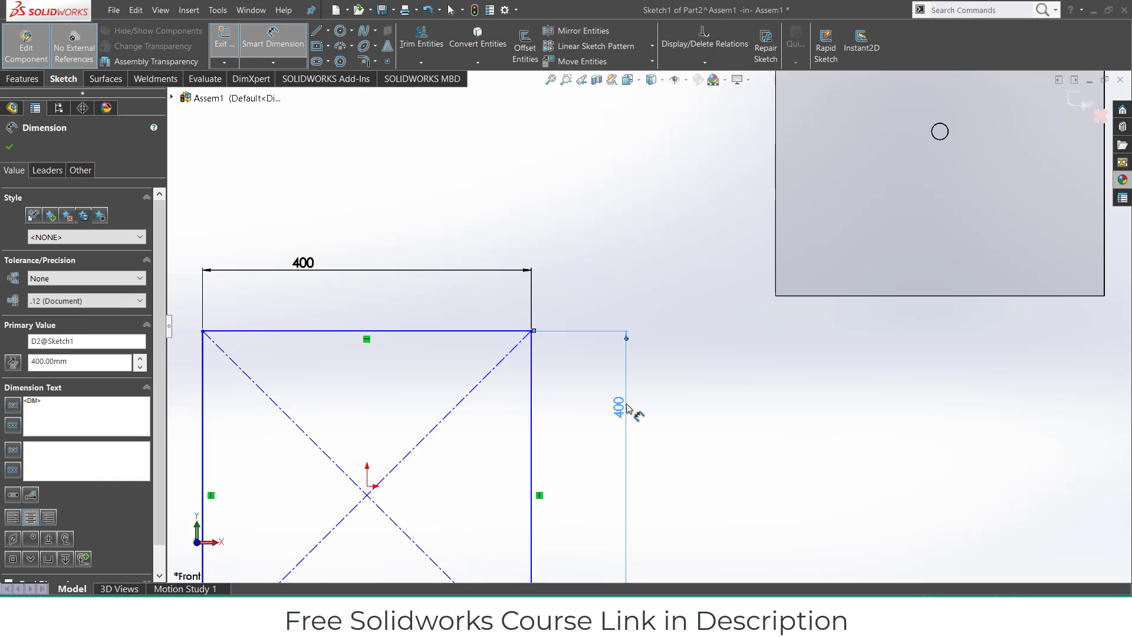
# Dimension the origin 200 mm from the rectangle's top edge and 200 mm from its left side
pyautogui.click(371, 332)
pyautogui.click(367, 486)
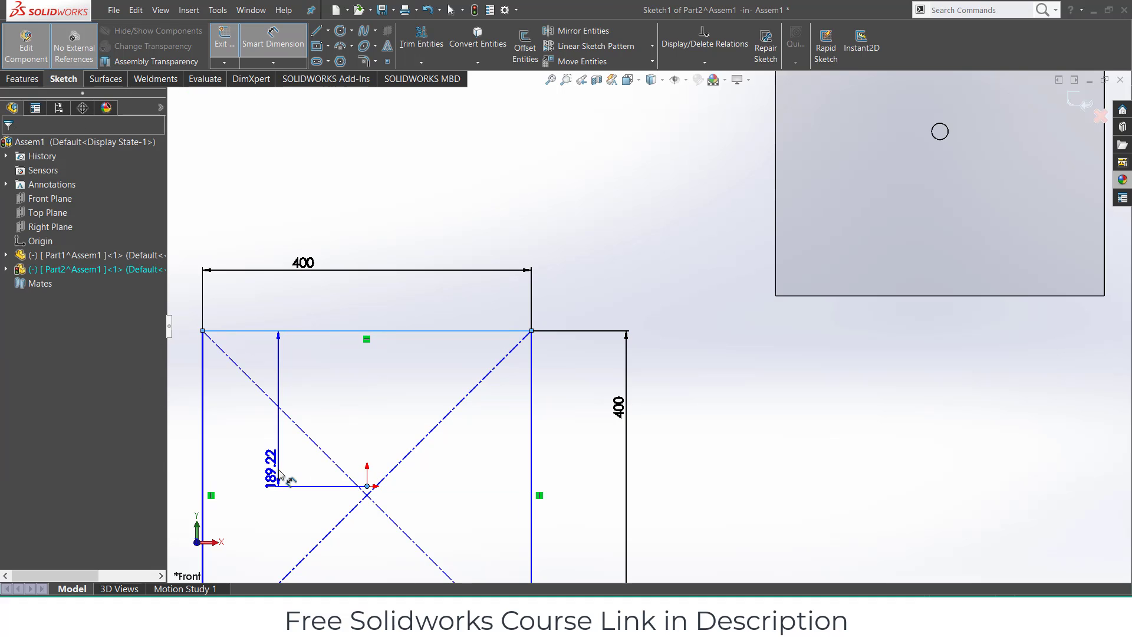
pyautogui.click(280, 475)
pyautogui.write('200')
pyautogui.press('Return')
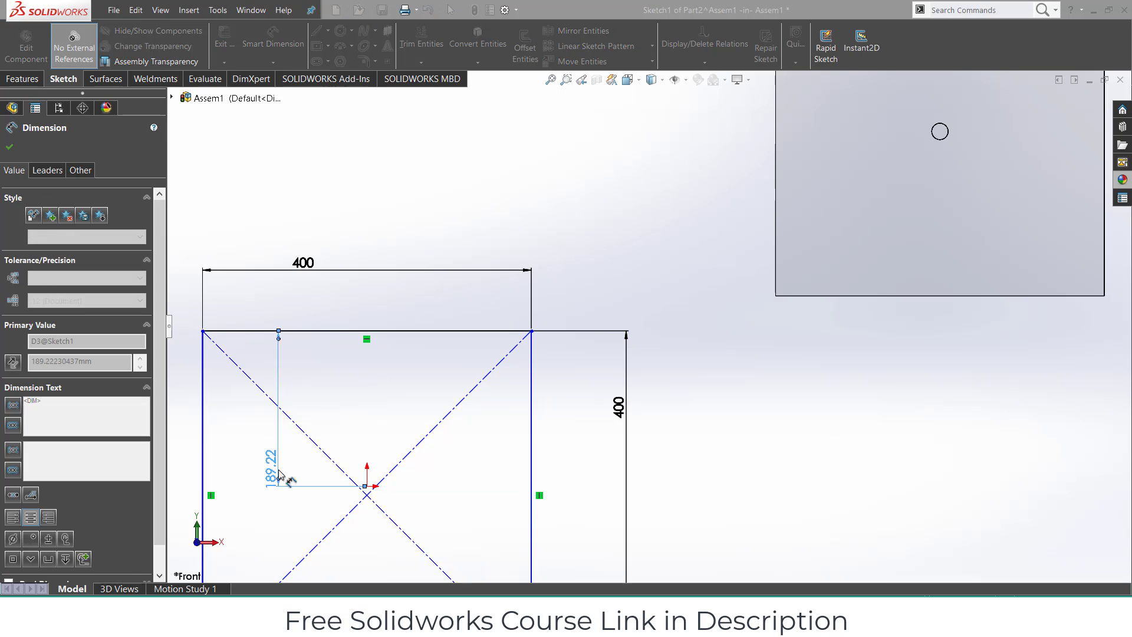
pyautogui.click(204, 451)
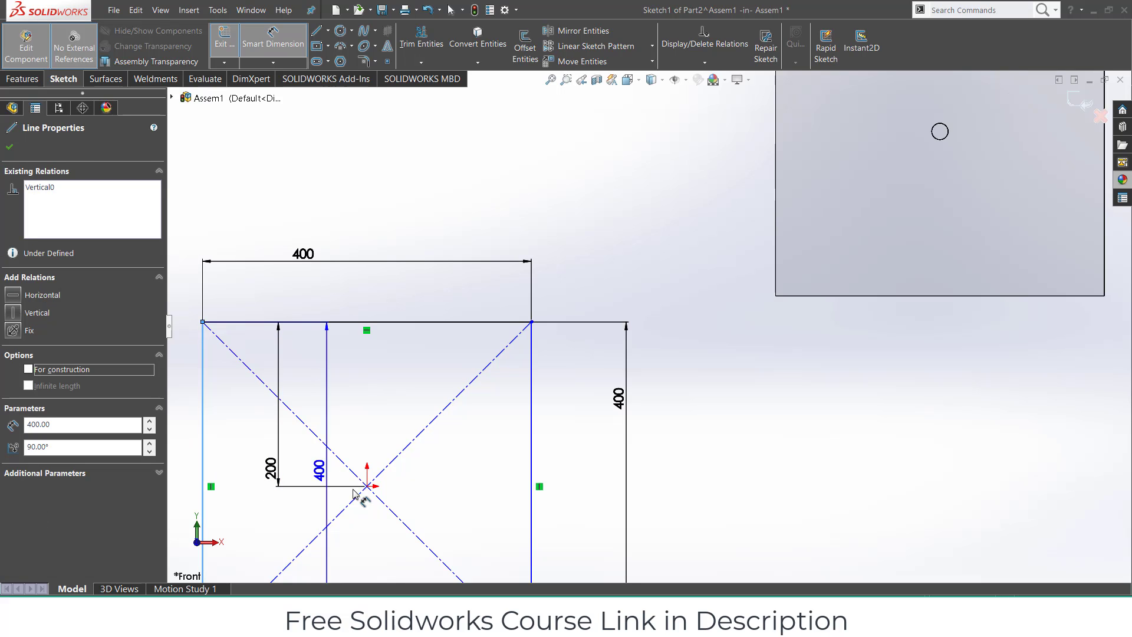
pyautogui.click(367, 486)
pyautogui.click(366, 423)
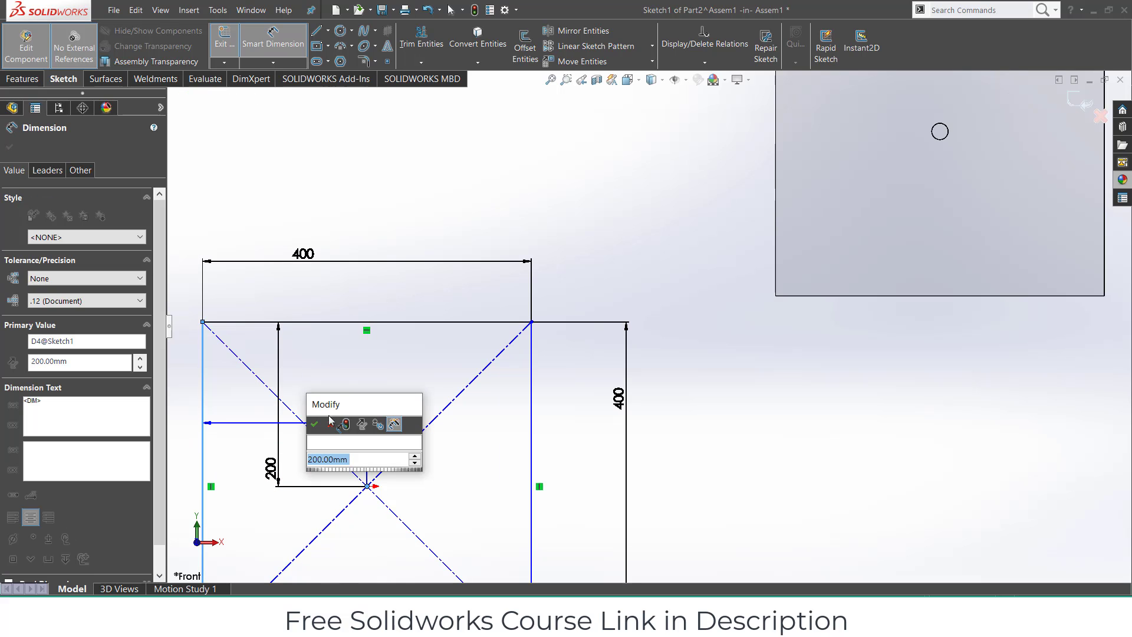
pyautogui.click(314, 426)
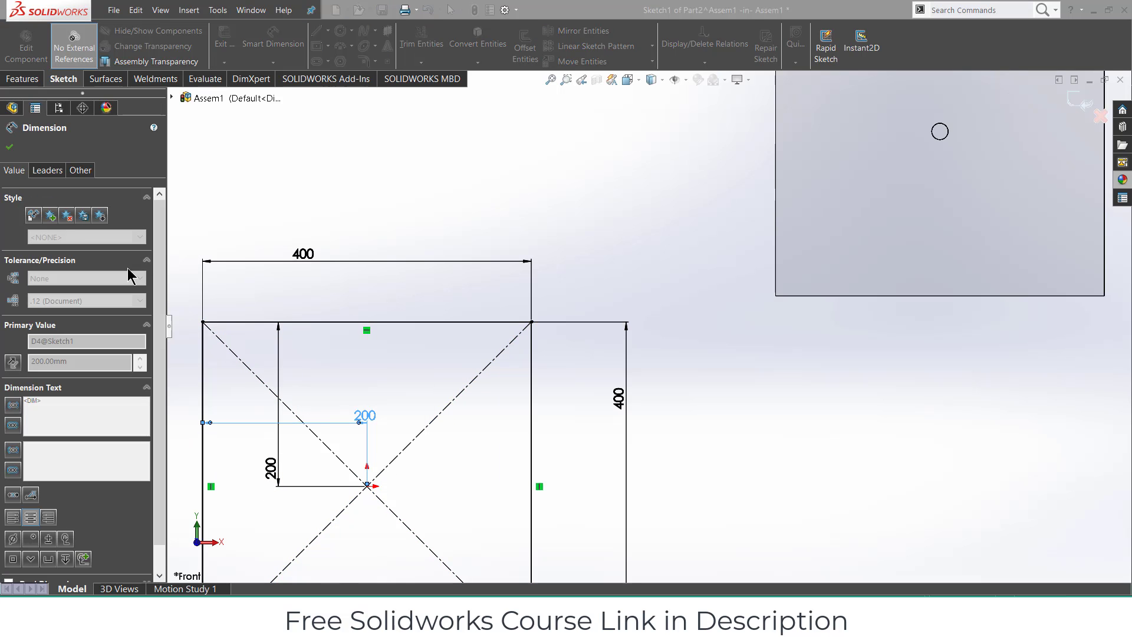
# Extrude the square sketch 20 mm as a blind boss and start a new sketch on its front face
pyautogui.click(22, 78)
pyautogui.click(231, 45)
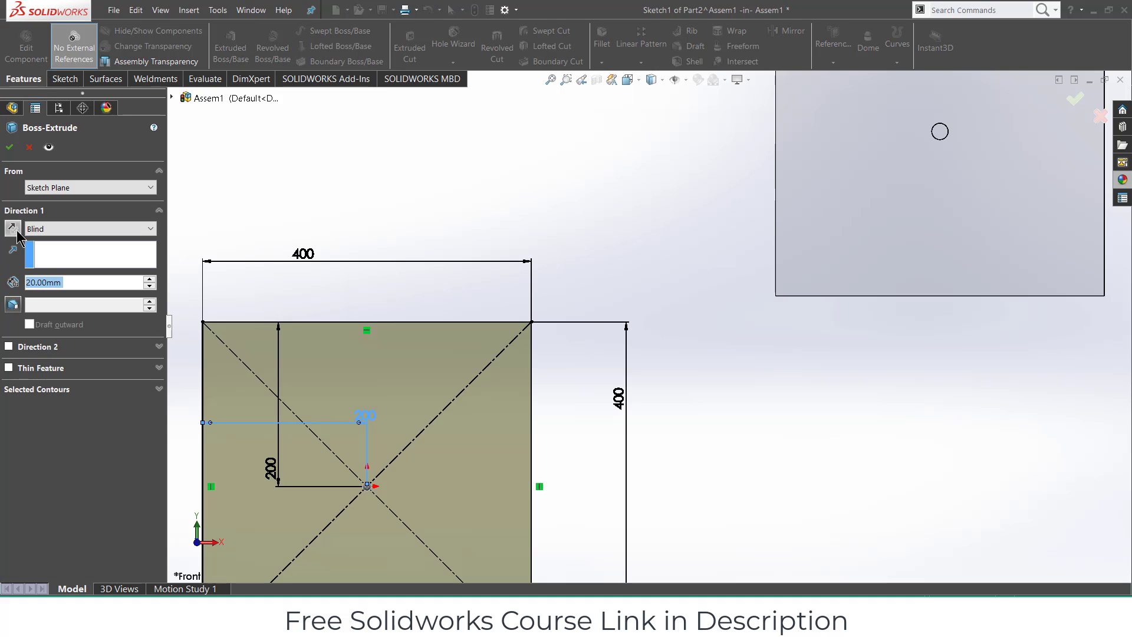
pyautogui.click(9, 147)
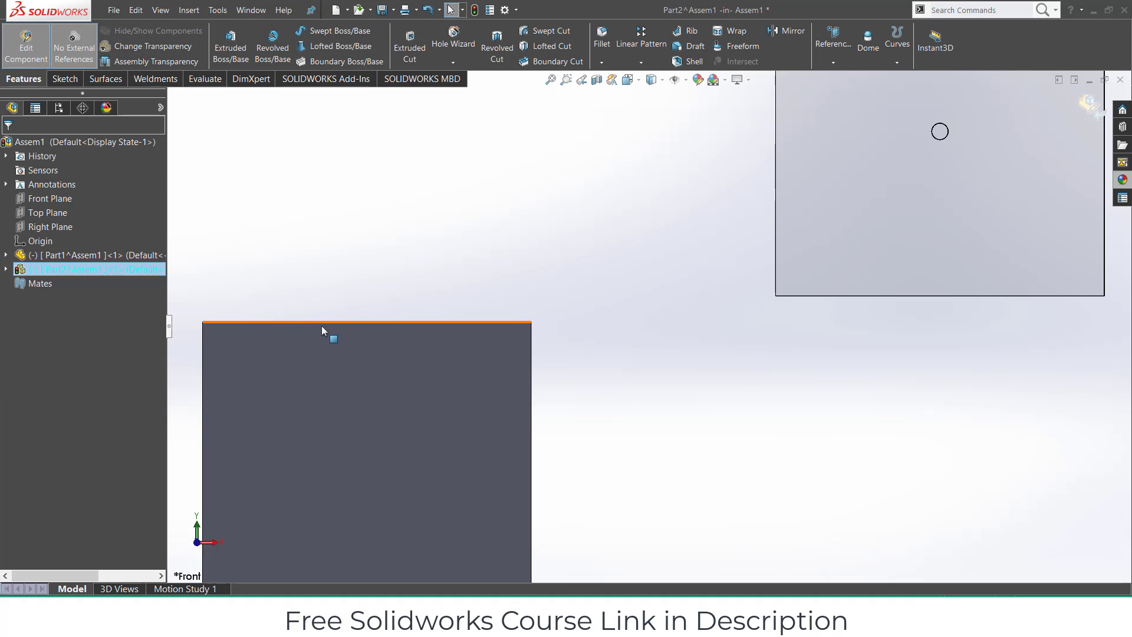
pyautogui.click(376, 472)
pyautogui.click(425, 437)
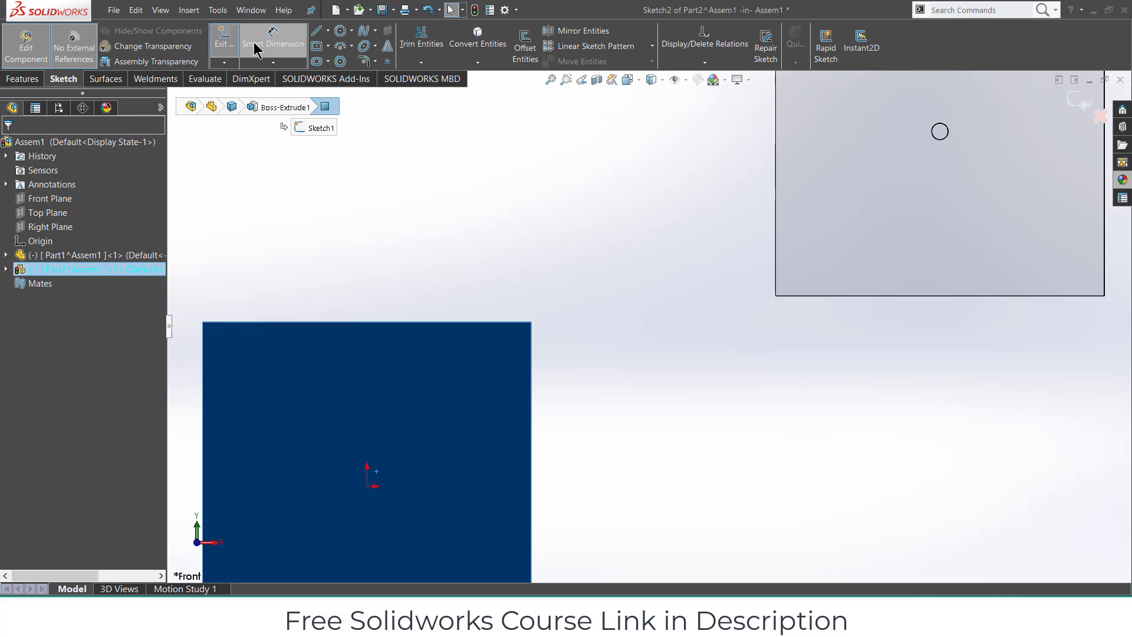
pyautogui.click(340, 31)
pyautogui.click(368, 486)
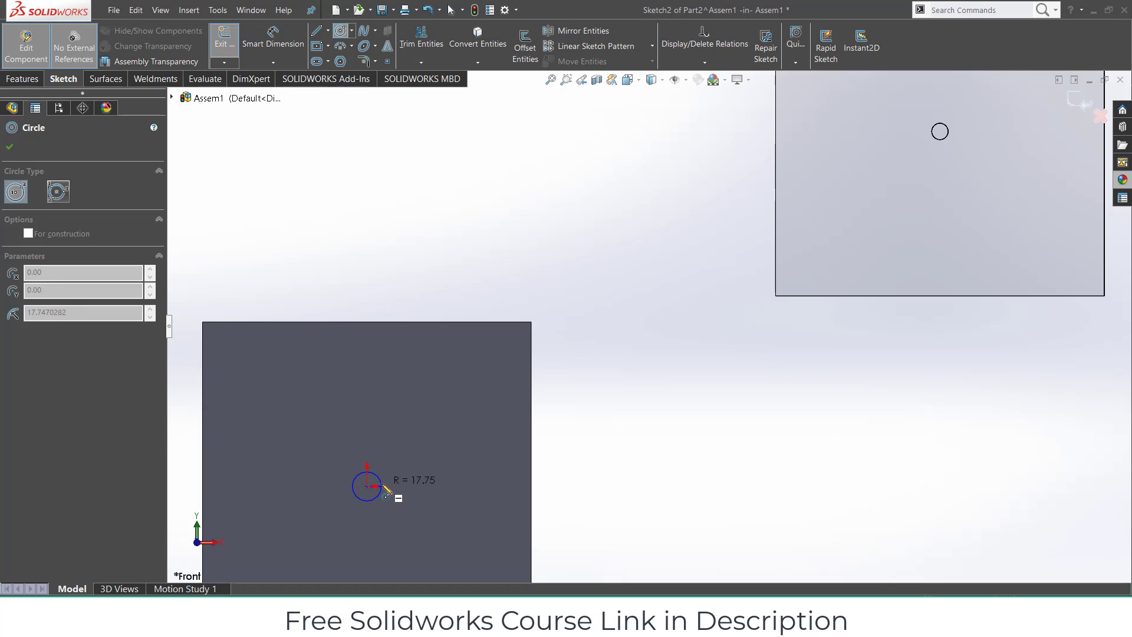
pyautogui.press('Escape')
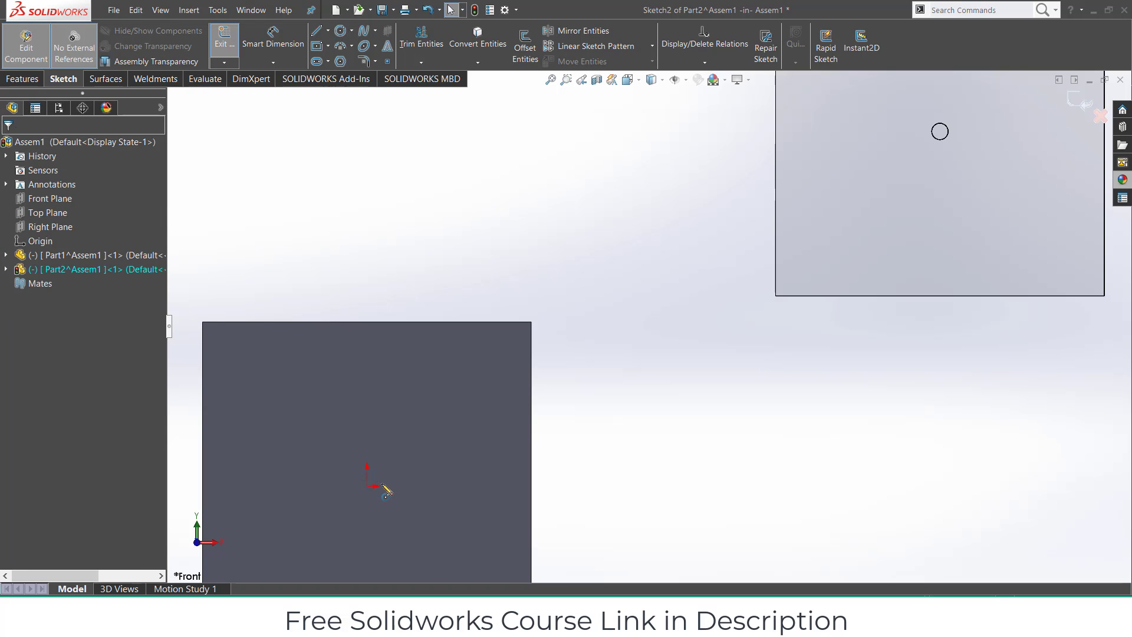
# Sketch a vertical centerpoint straight slot on the origin, about 847 mm between arc centers and about 52 mm wide, extending past the plate
pyautogui.click(328, 61)
pyautogui.click(323, 94)
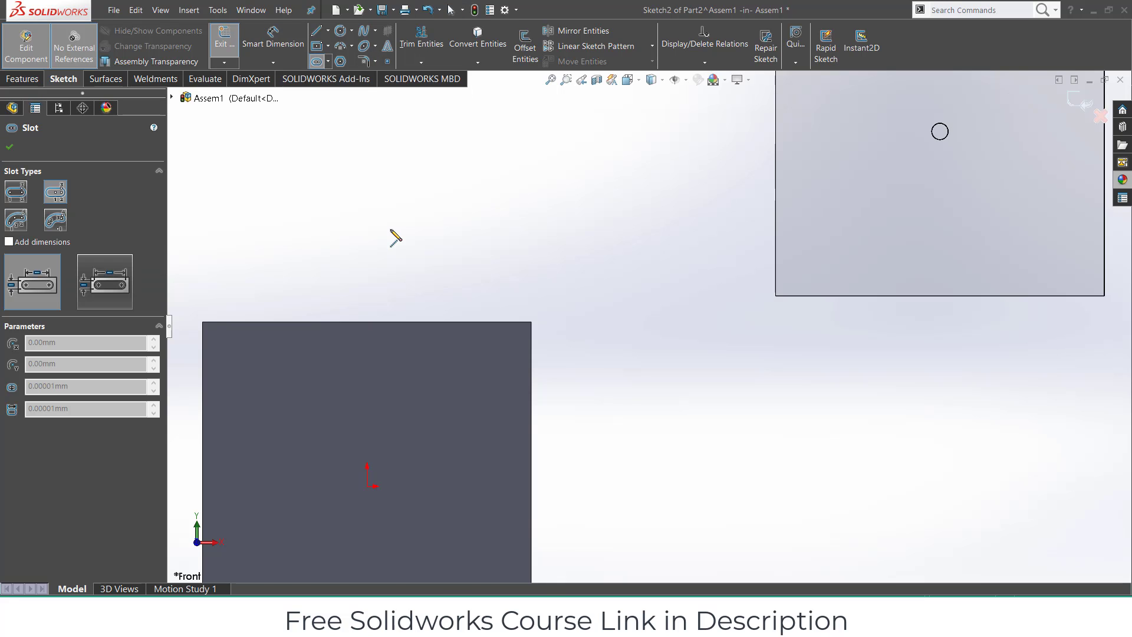
pyautogui.press('z')
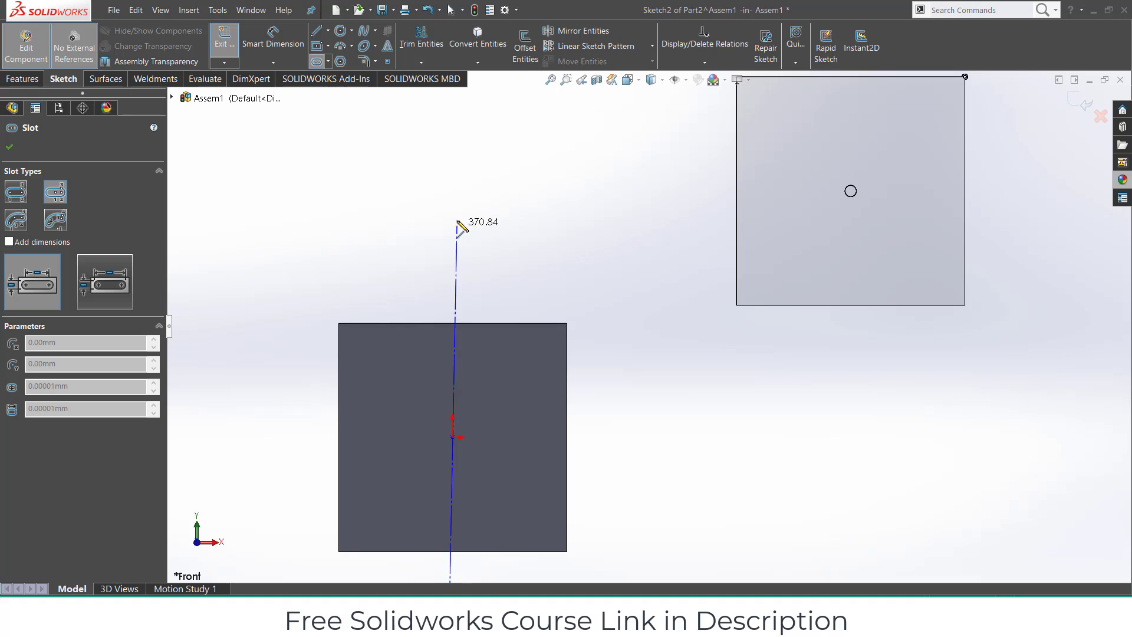
pyautogui.click(452, 196)
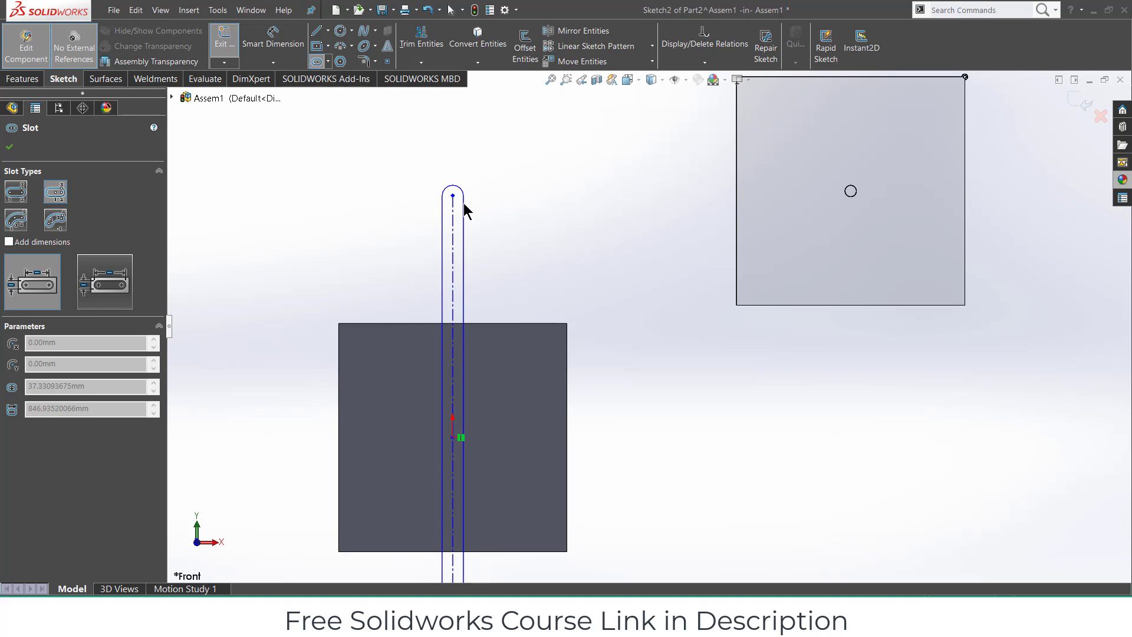
pyautogui.click(469, 211)
# Dimension the vertical slot's center-to-center length at 800 mm
pyautogui.click(285, 51)
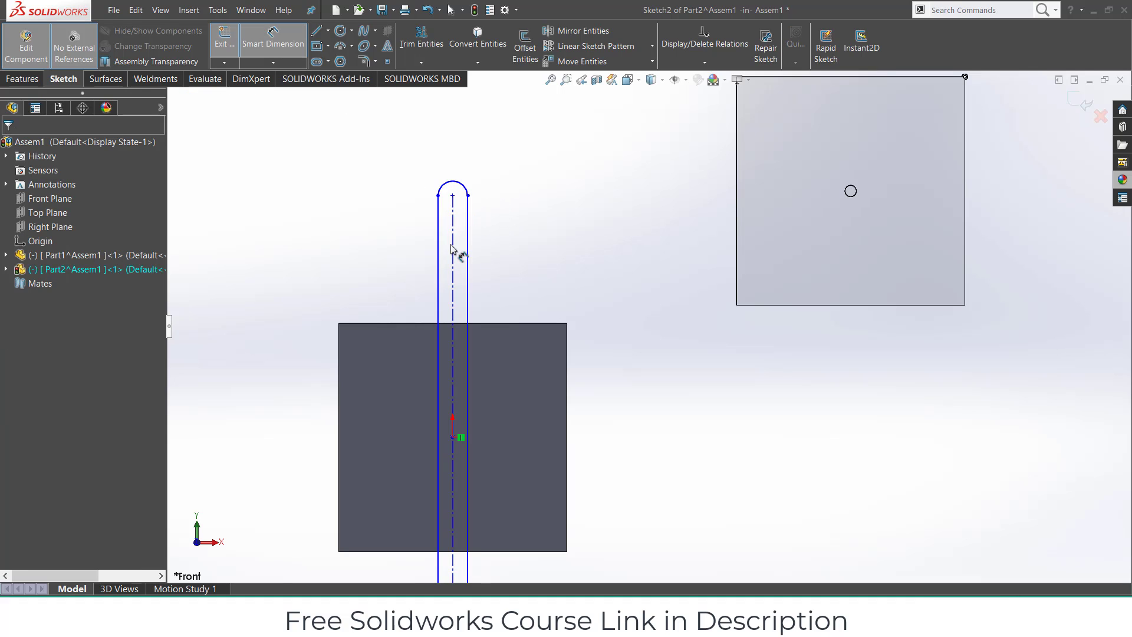
pyautogui.click(453, 265)
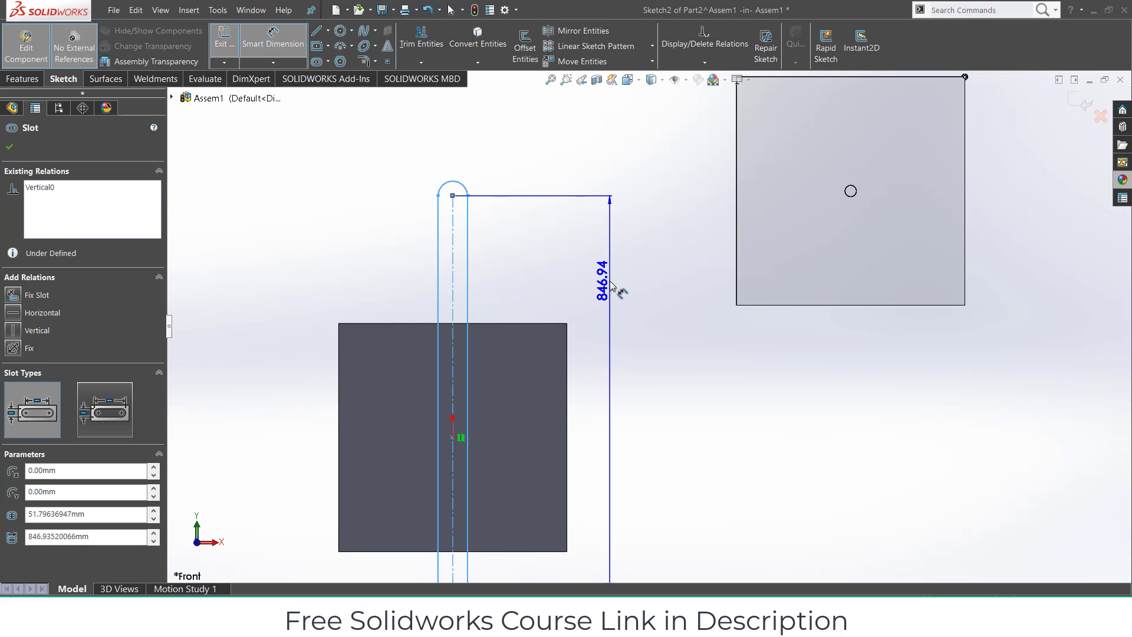
pyautogui.click(610, 284)
pyautogui.write('8')
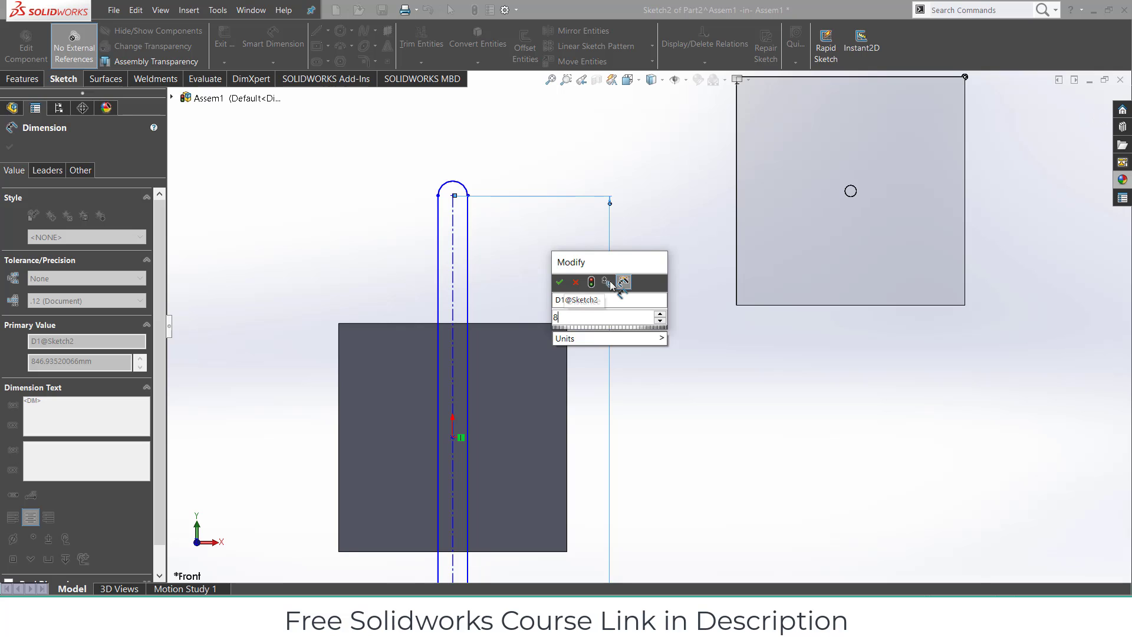
pyautogui.write('00')
pyautogui.press('Return')
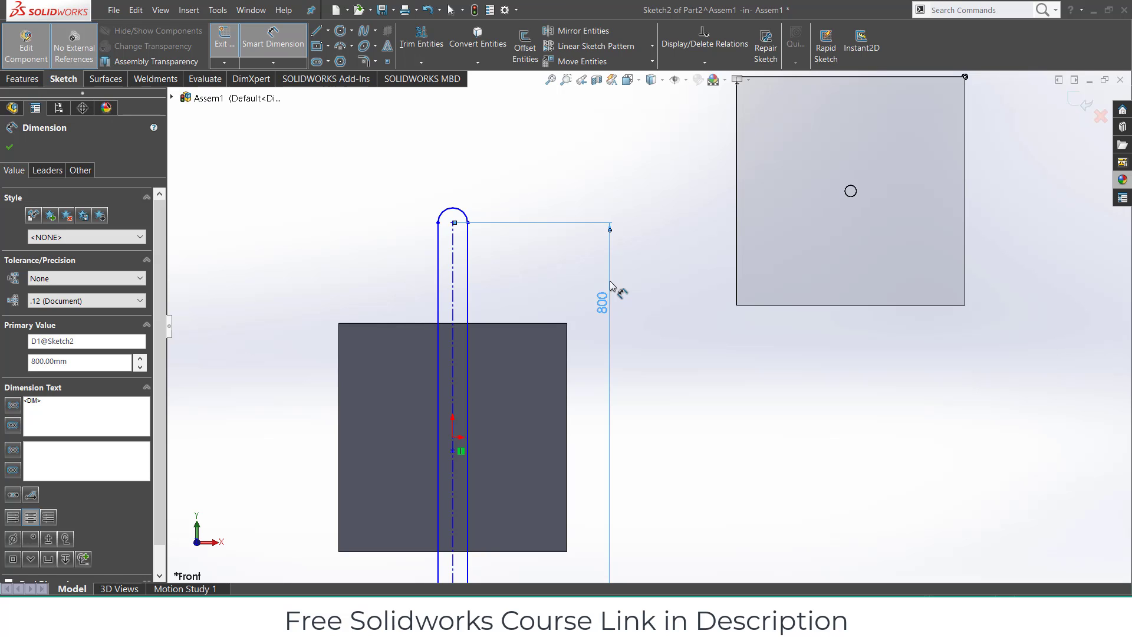
# Set the vertical slot's center-to-center length to 900 mm
pyautogui.doubleClick(602, 302)
pyautogui.write('900')
pyautogui.press('Return')
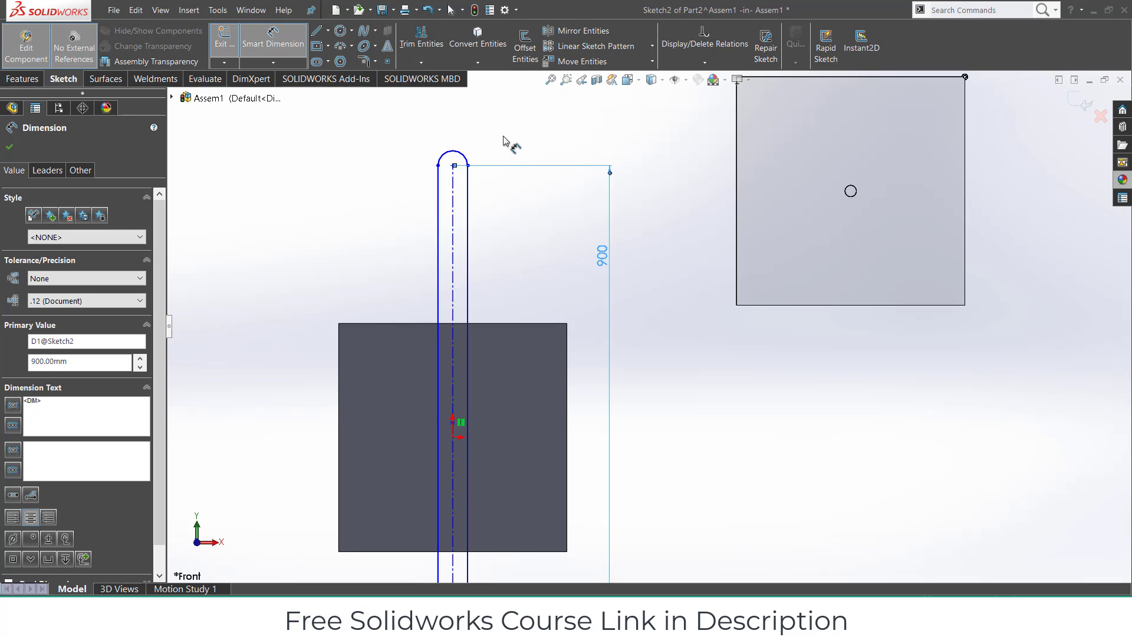
# Sketch a straight slot from the long slot's upper arc center down its centerline, about 82 mm between centers and about 29 mm wide
pyautogui.click(328, 62)
pyautogui.click(353, 77)
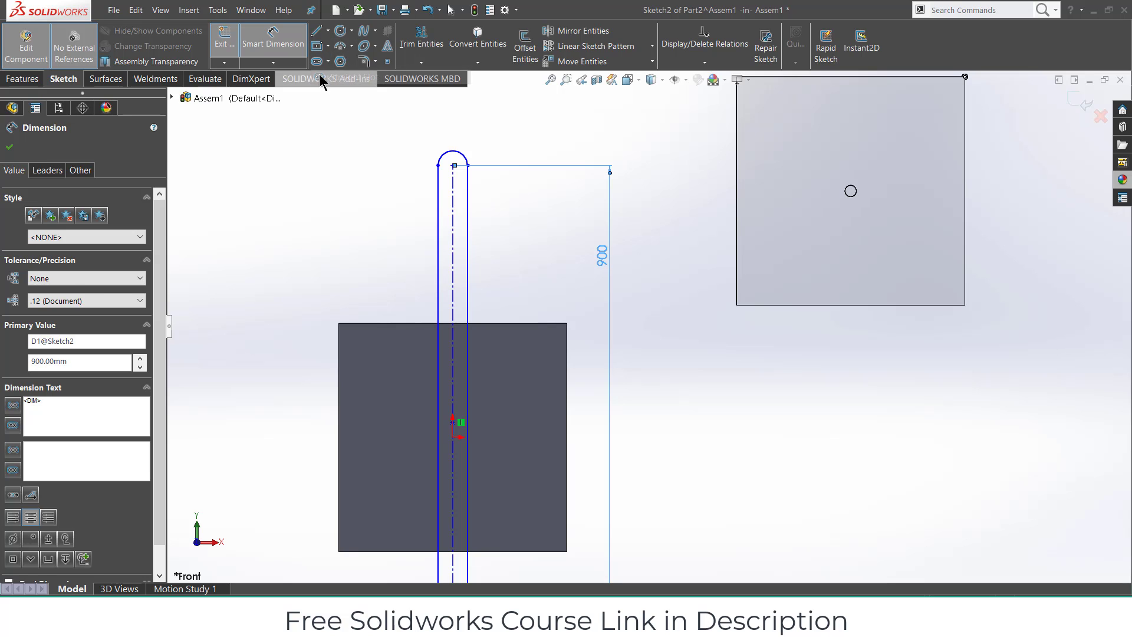
pyautogui.click(454, 167)
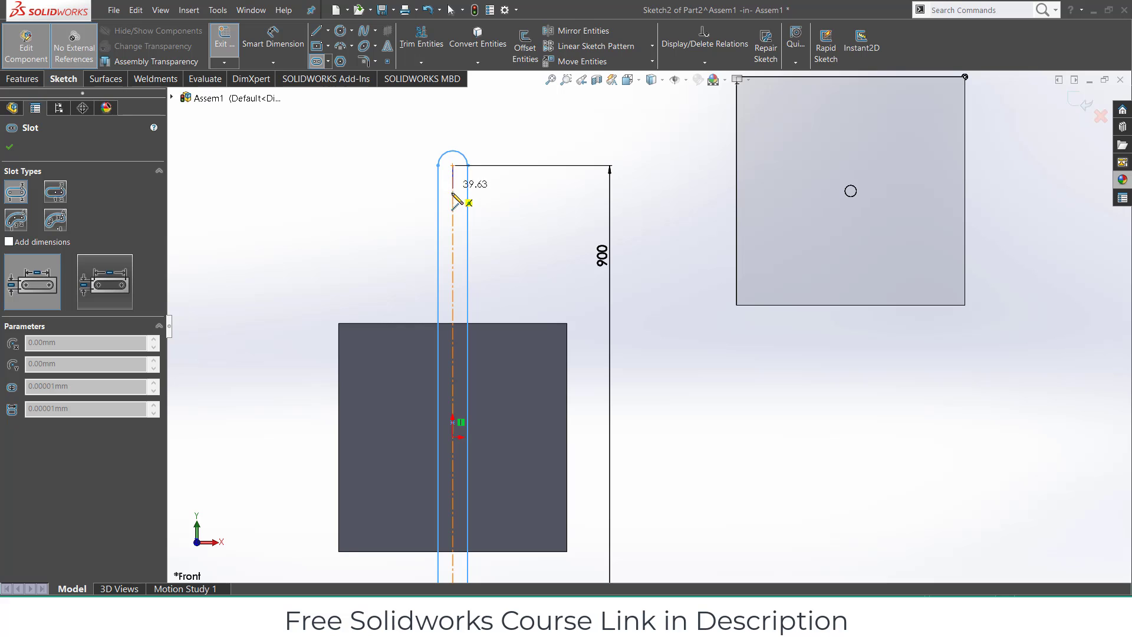
pyautogui.click(452, 213)
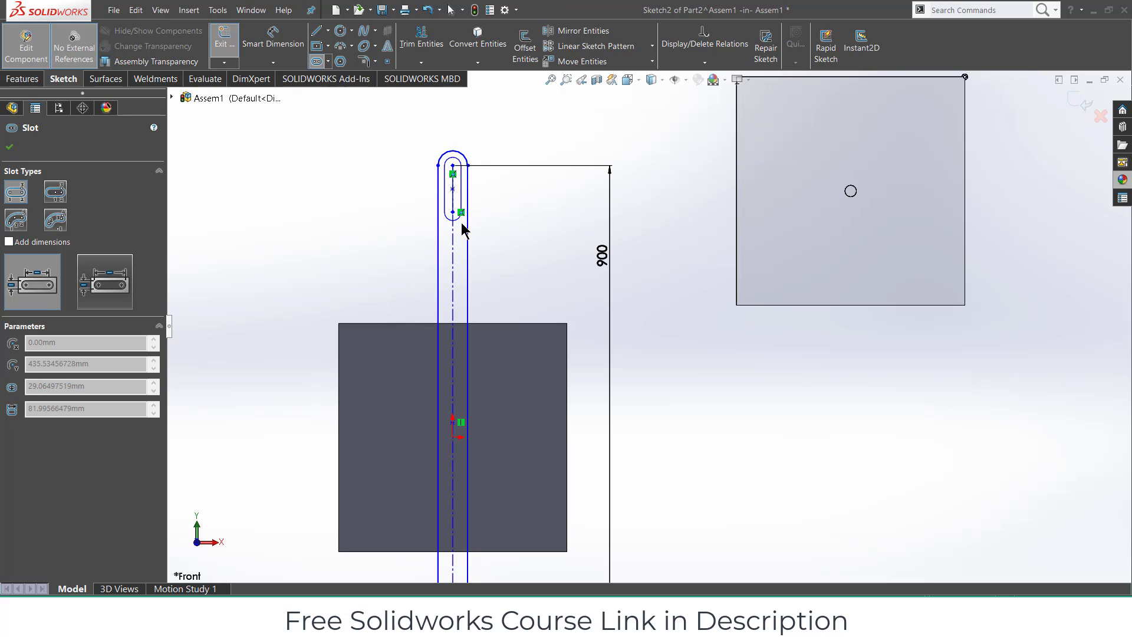
pyautogui.click(462, 223)
# Dimension the long outer slot's width at 50 mm
pyautogui.click(273, 35)
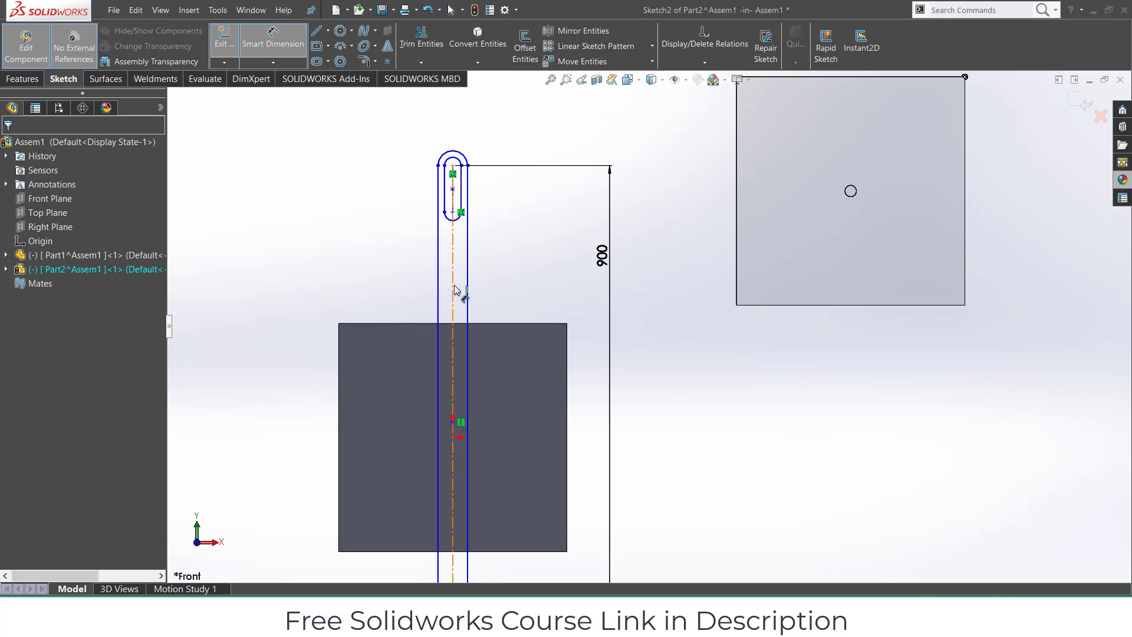
pyautogui.click(453, 292)
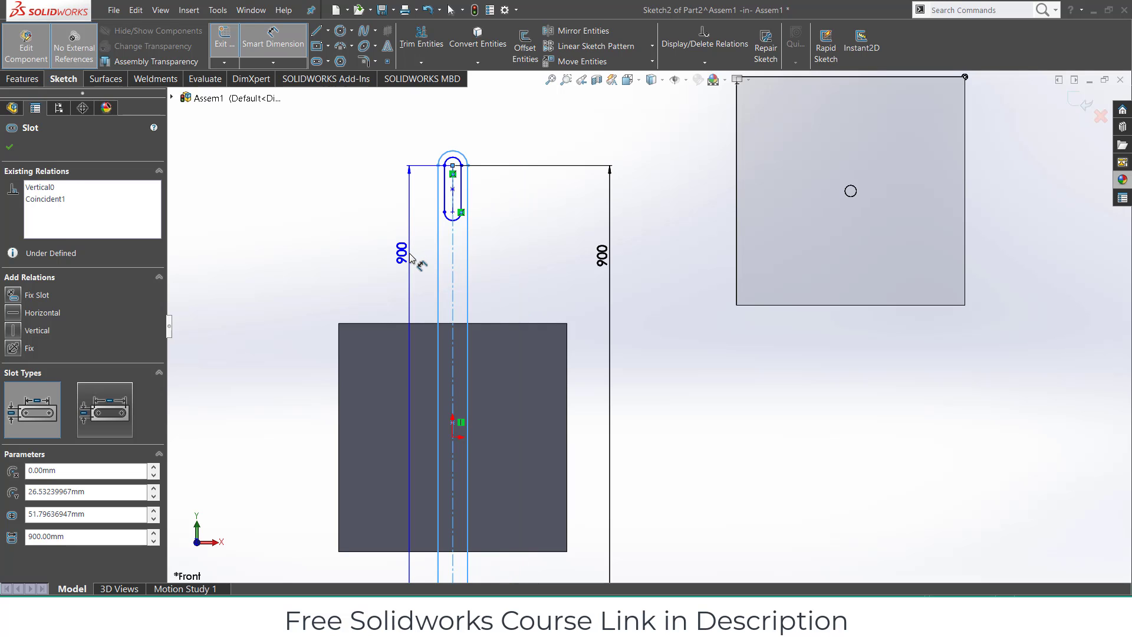
pyautogui.press('Escape')
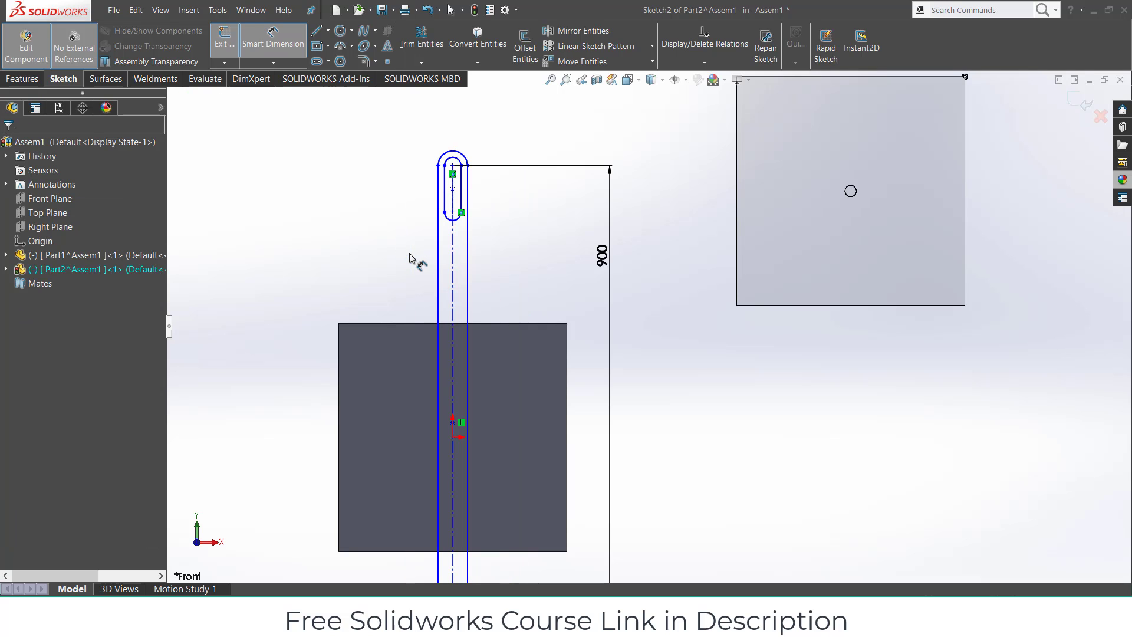
pyautogui.click(451, 272)
pyautogui.click(396, 266)
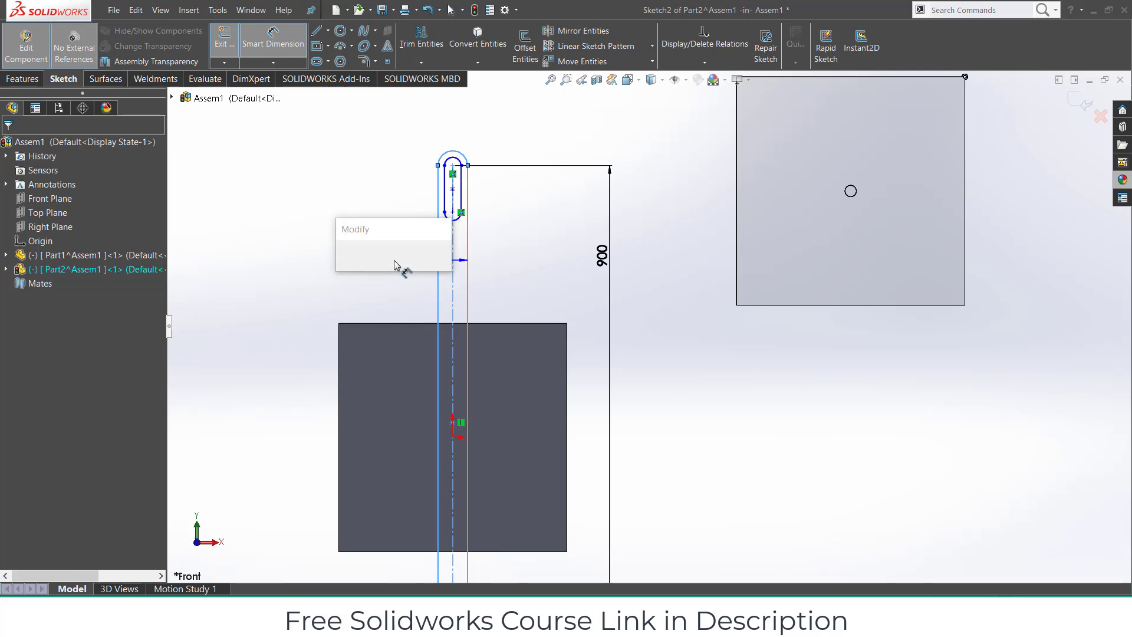
pyautogui.press('Return')
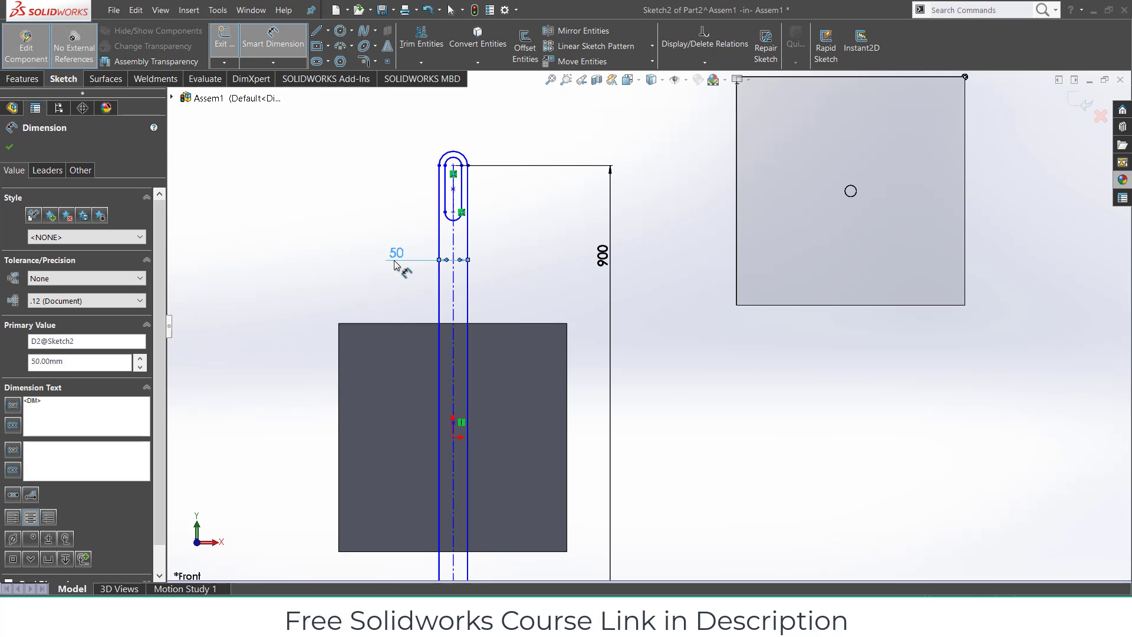
# Dimension the small inner slot's width at 22 mm between its two straight sides
pyautogui.scroll(-5, 443, 252)
pyautogui.click(542, 196)
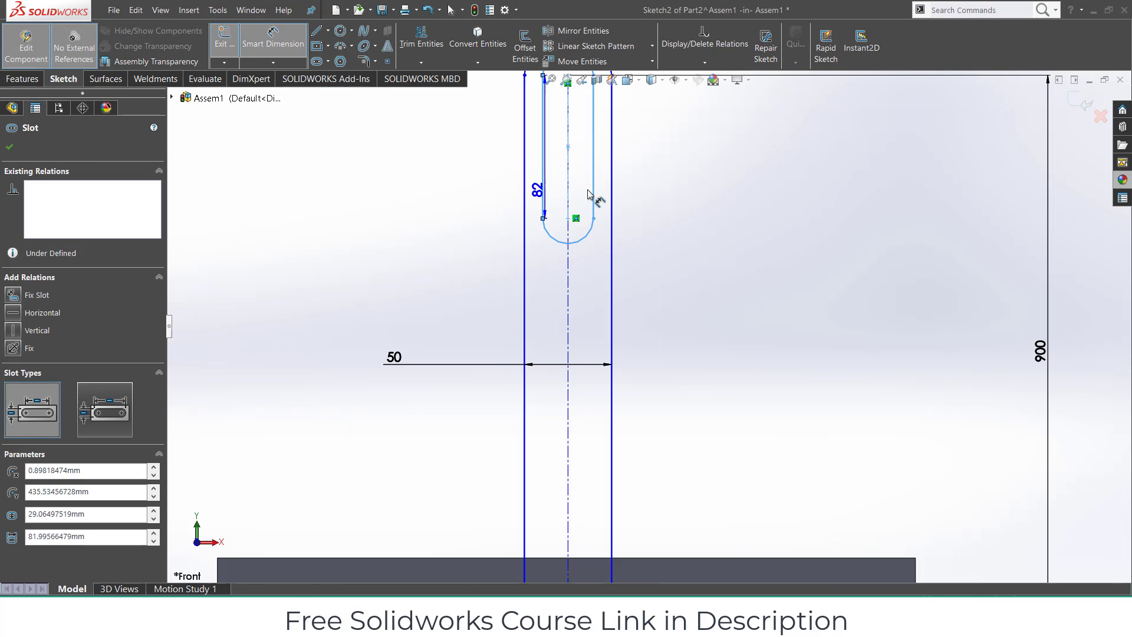
pyautogui.click(592, 193)
pyautogui.click(441, 197)
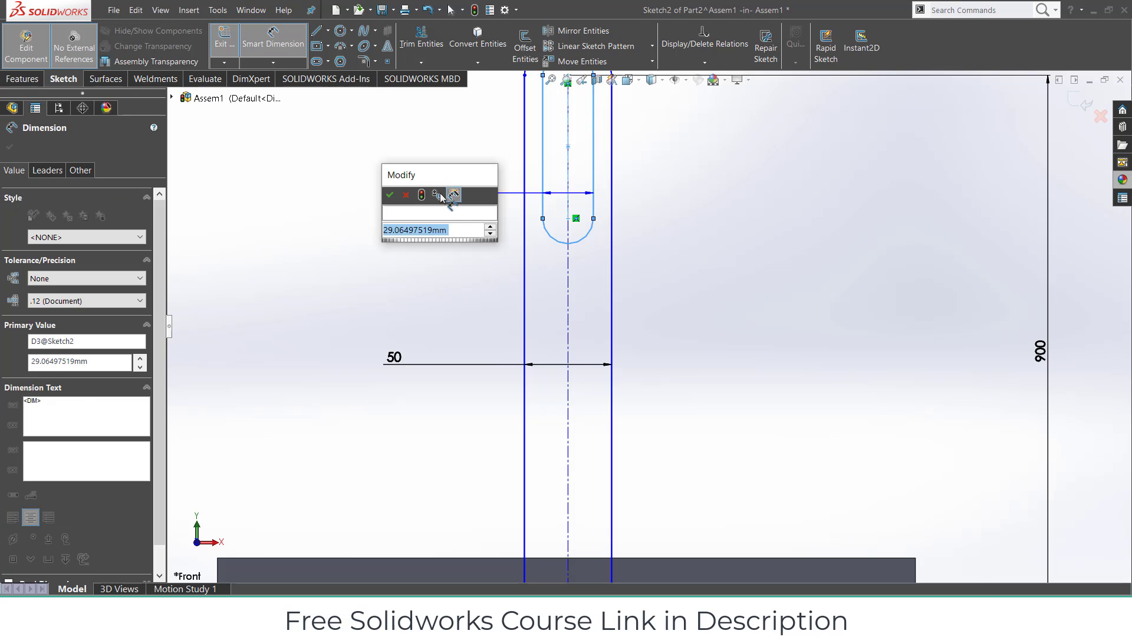
pyautogui.write('22')
pyautogui.press('Return')
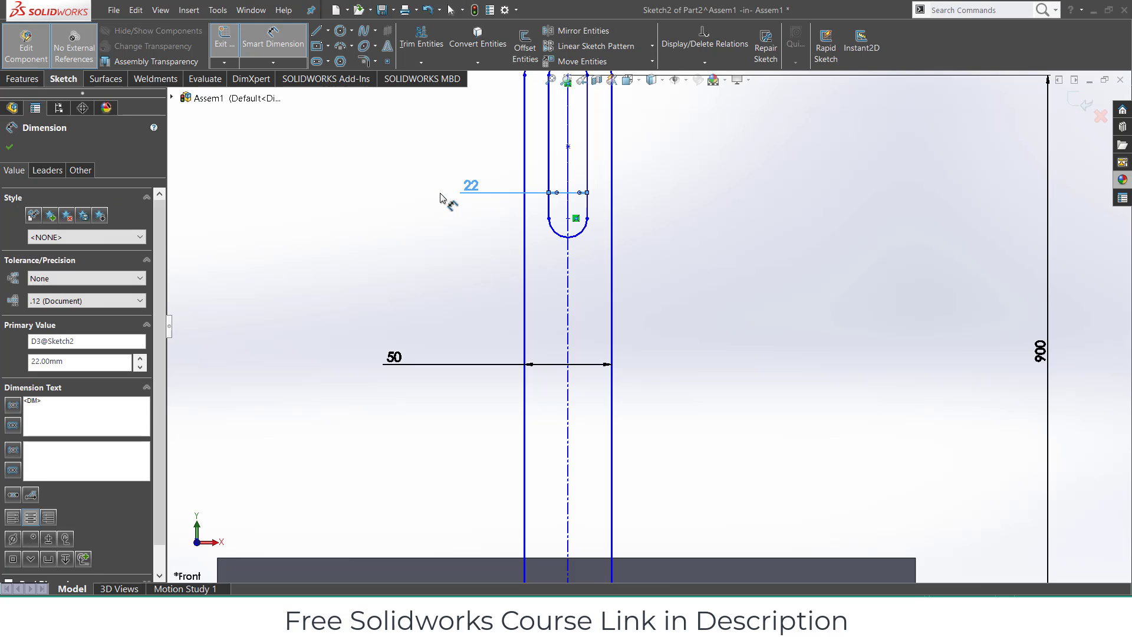
# Set the small inner slot's width to 20 mm
pyautogui.scroll(3, 528, 238)
pyautogui.doubleClick(526, 230)
pyautogui.write('20')
pyautogui.press('Return')
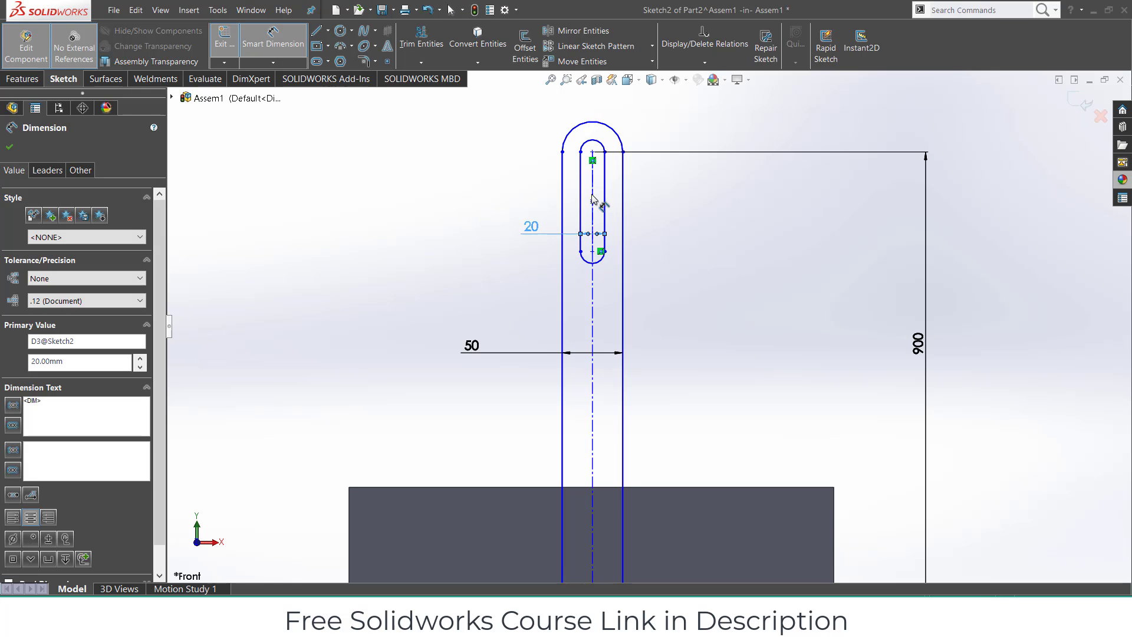
# Dimension the small inner slot's center-to-center length at 150 mm
pyautogui.click(594, 161)
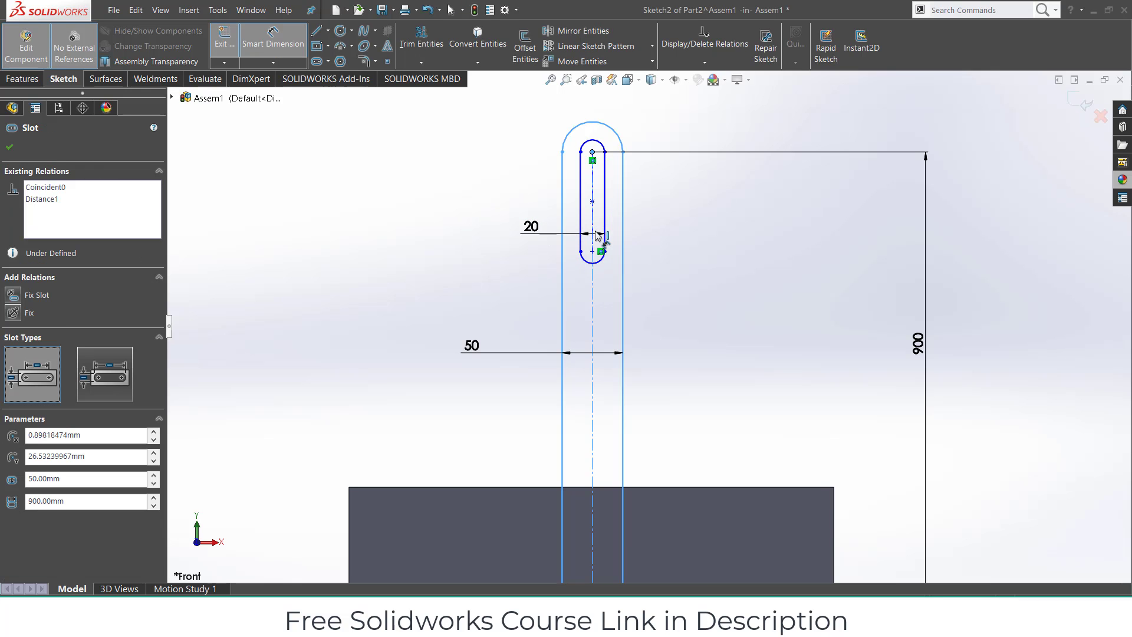
pyautogui.click(591, 252)
pyautogui.click(455, 251)
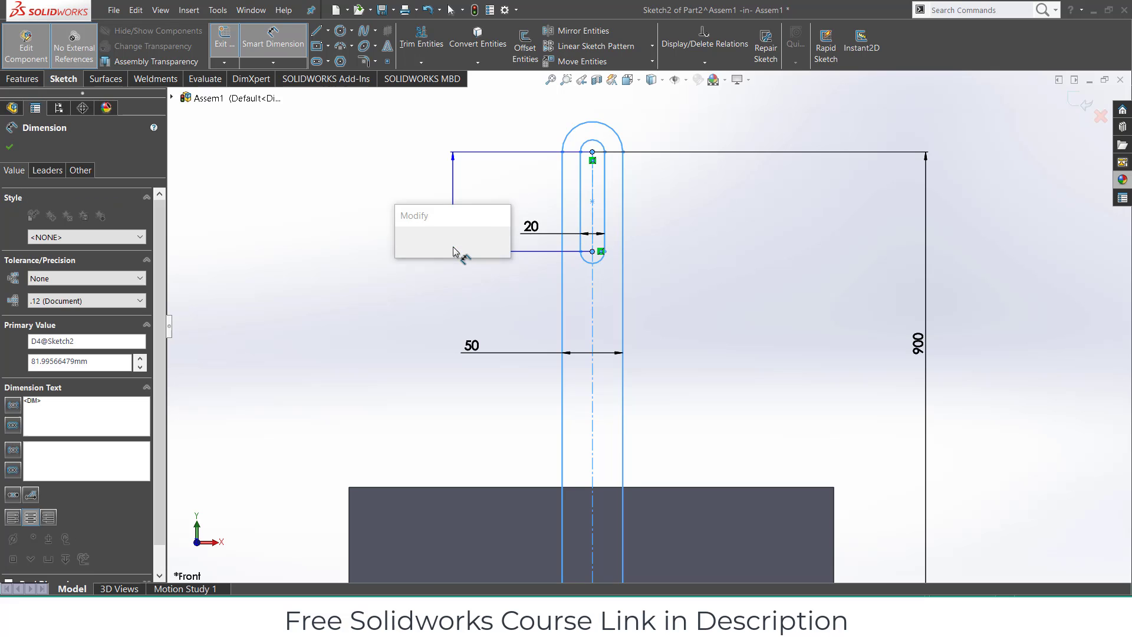
pyautogui.write('150')
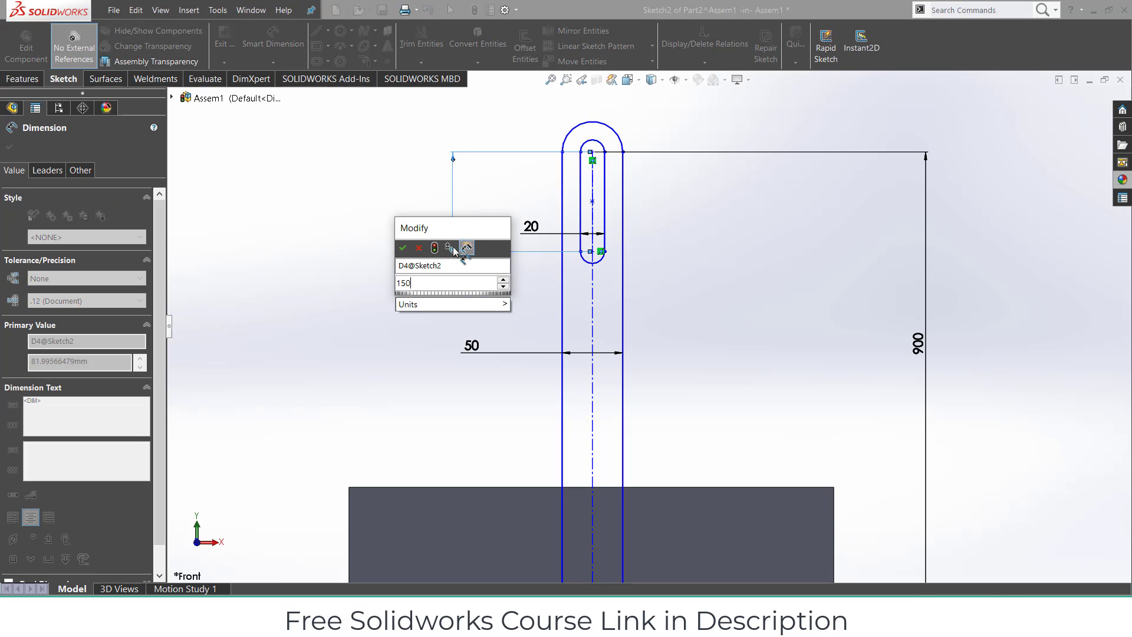
pyautogui.press('Return')
pyautogui.scroll(3, 752, 389)
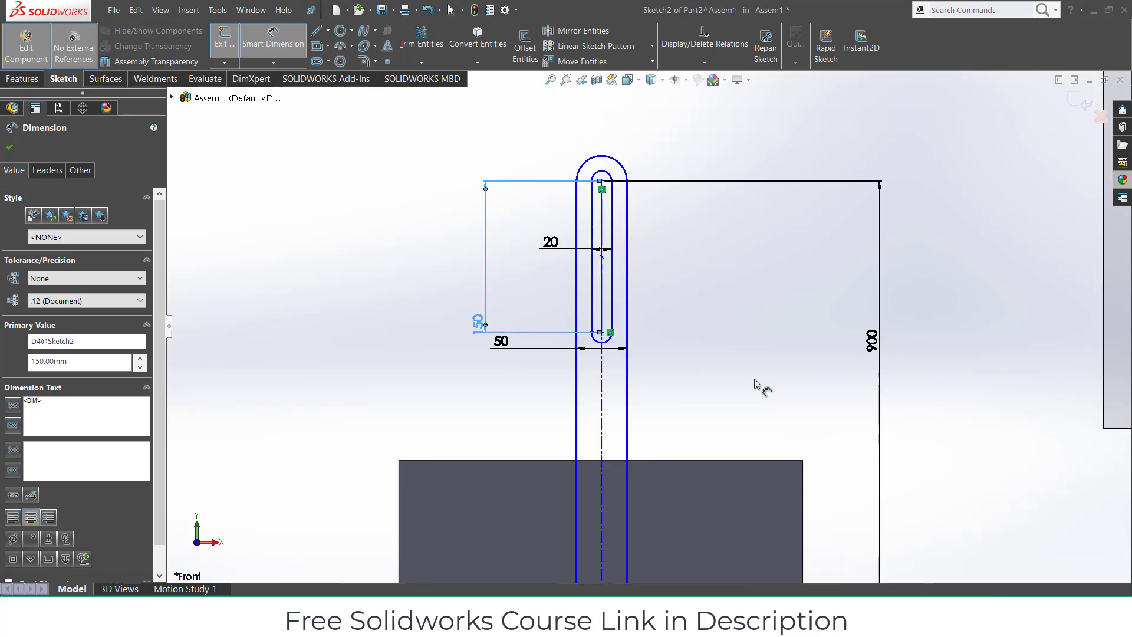
# Sketch a horizontal construction centerline about 115 mm long, starting on the long slot's vertical centerline near the plate's center
pyautogui.scroll(3, 752, 389)
pyautogui.scroll(-4, 680, 456)
pyautogui.click(328, 30)
pyautogui.click(334, 47)
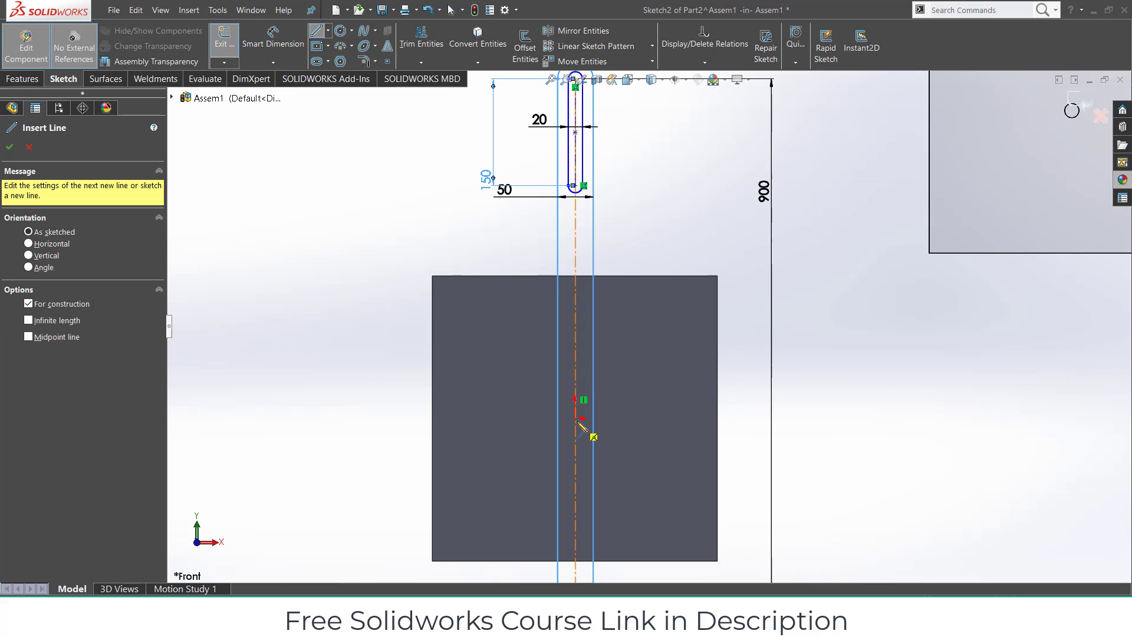
pyautogui.click(596, 422)
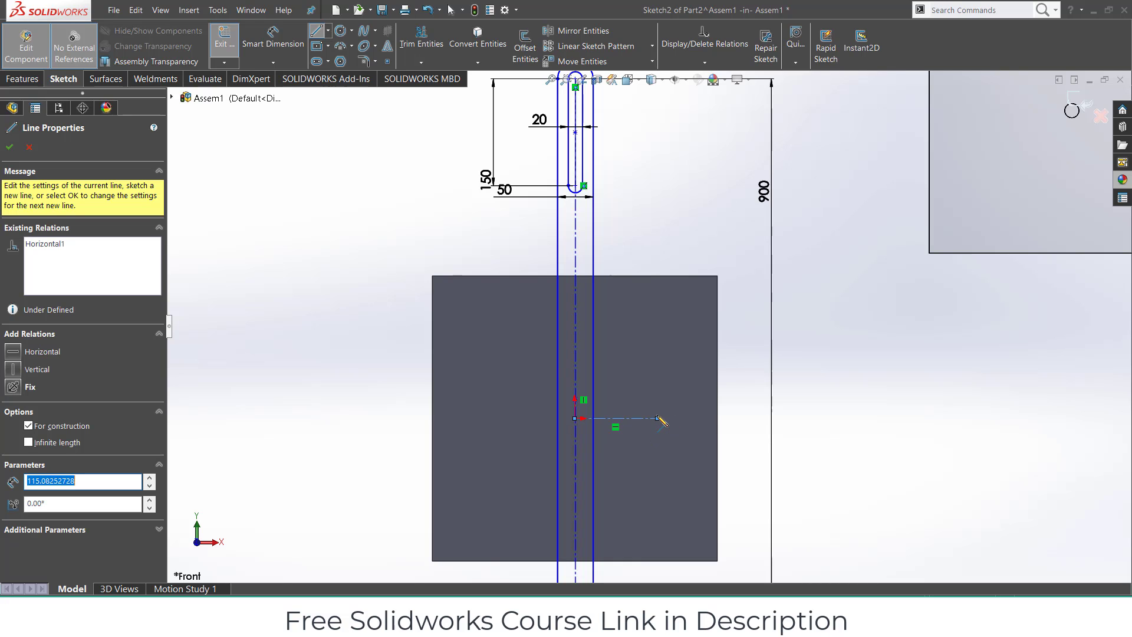
pyautogui.press('Escape')
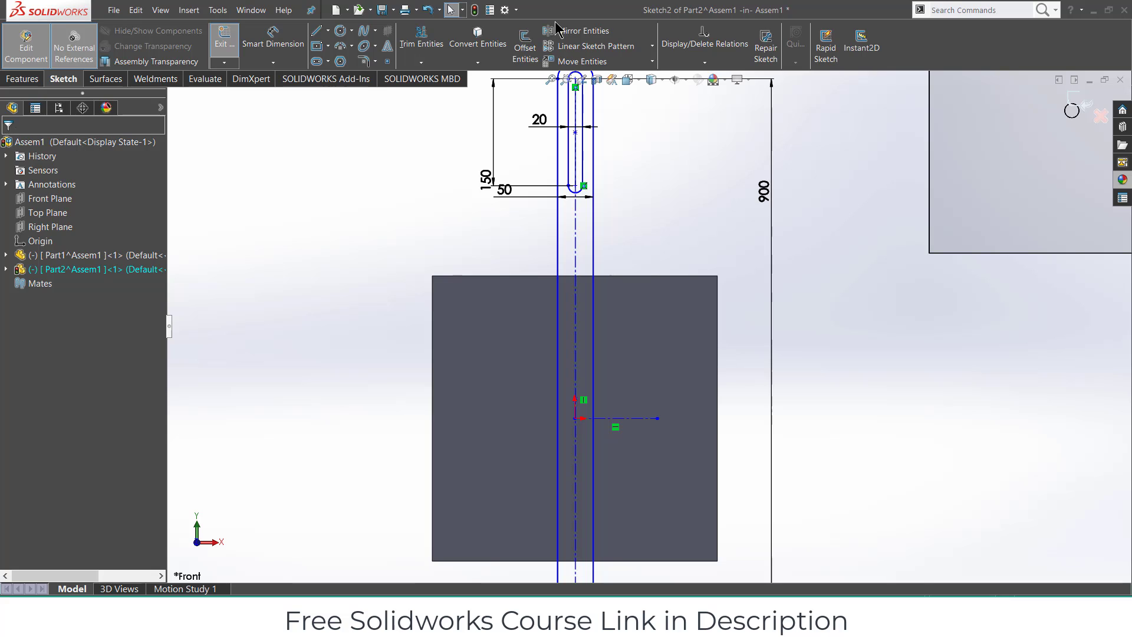
pyautogui.click(575, 31)
pyautogui.click(570, 157)
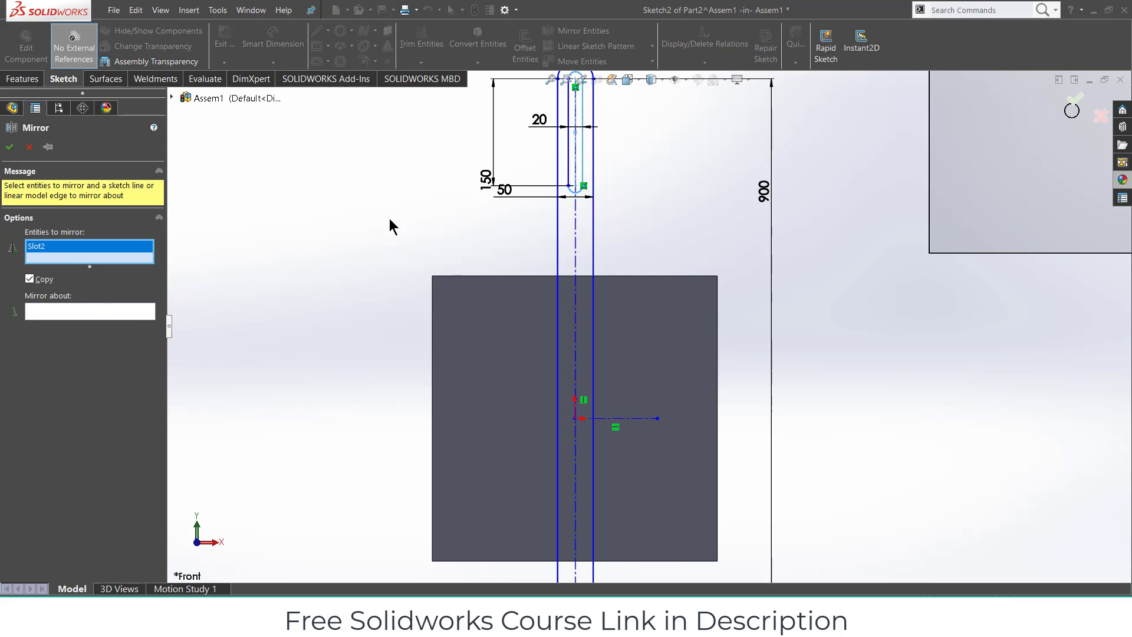
pyautogui.click(92, 311)
pyautogui.click(602, 417)
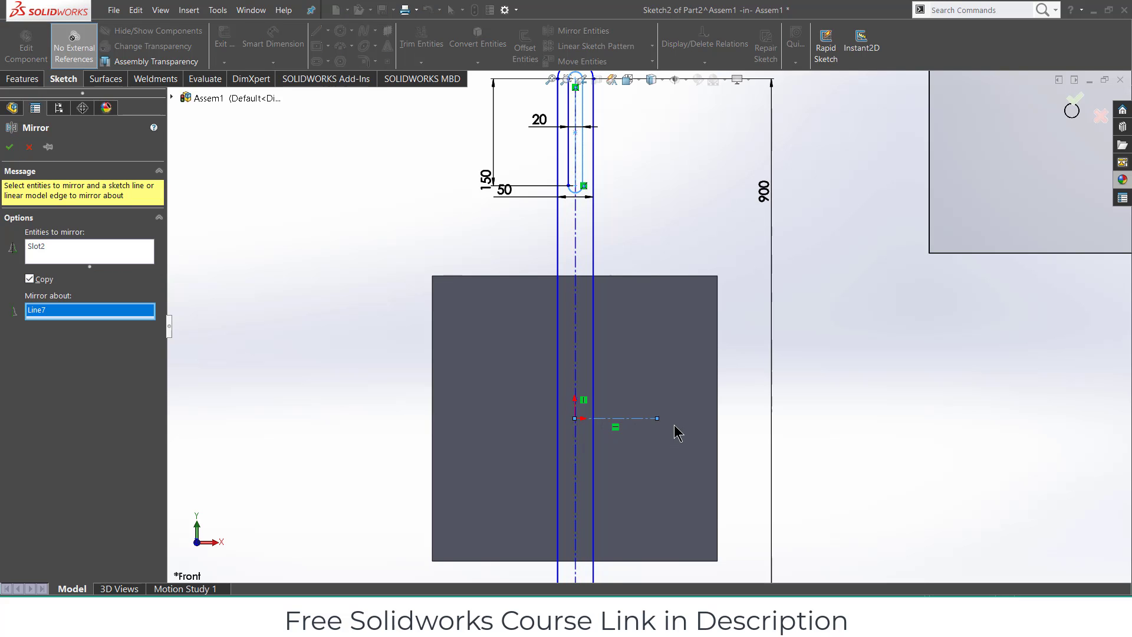
pyautogui.scroll(-2, 674, 425)
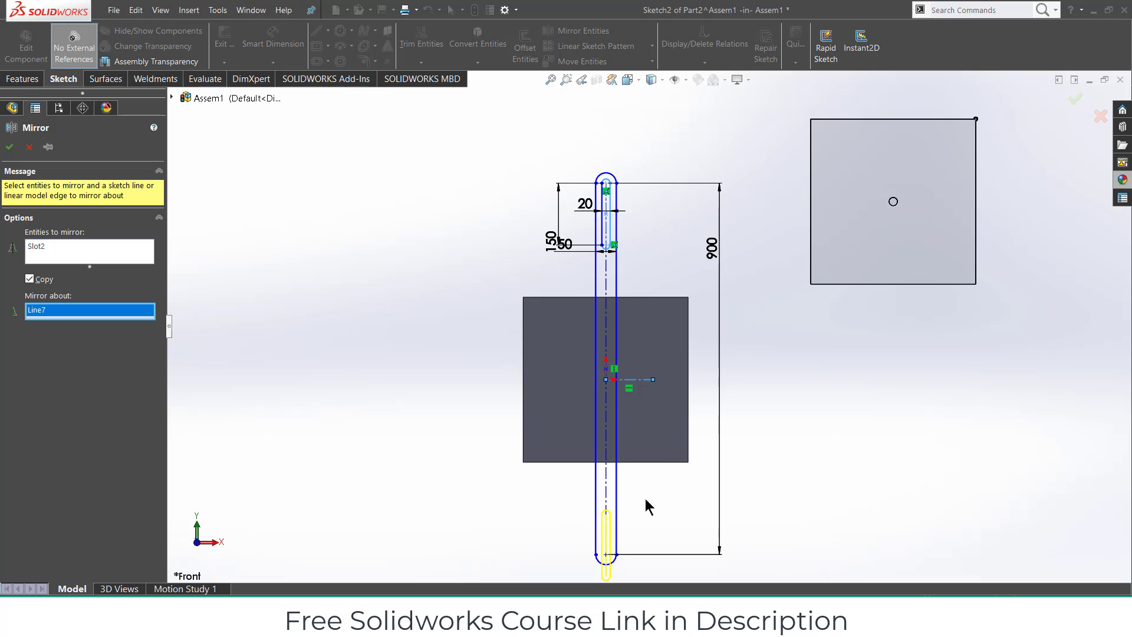
pyautogui.scroll(2, 627, 514)
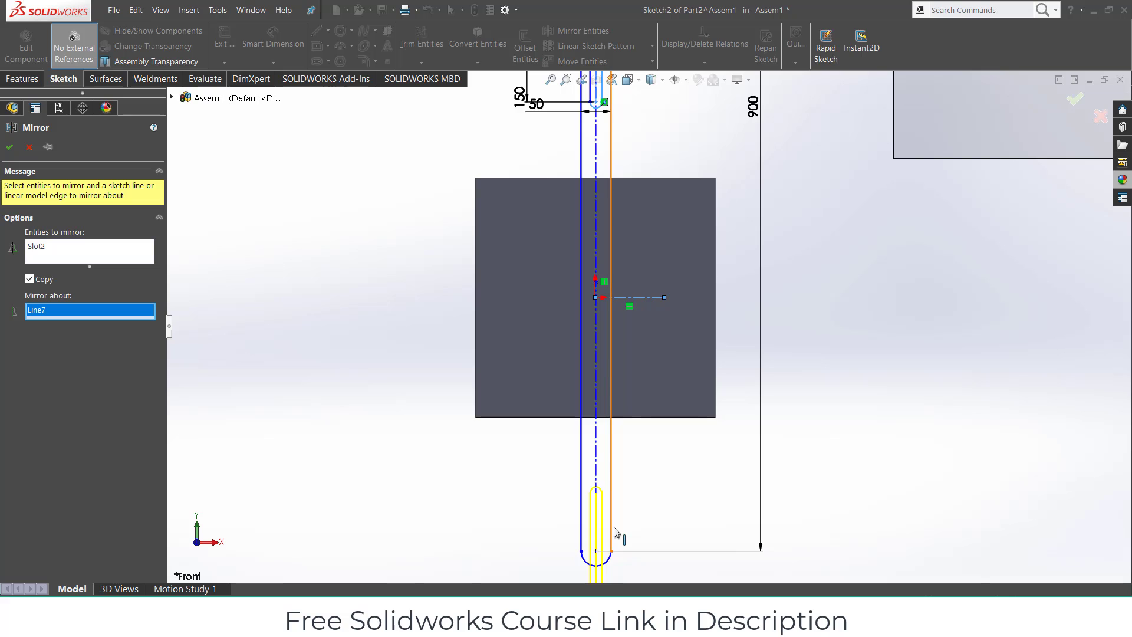
pyautogui.scroll(-3, 648, 325)
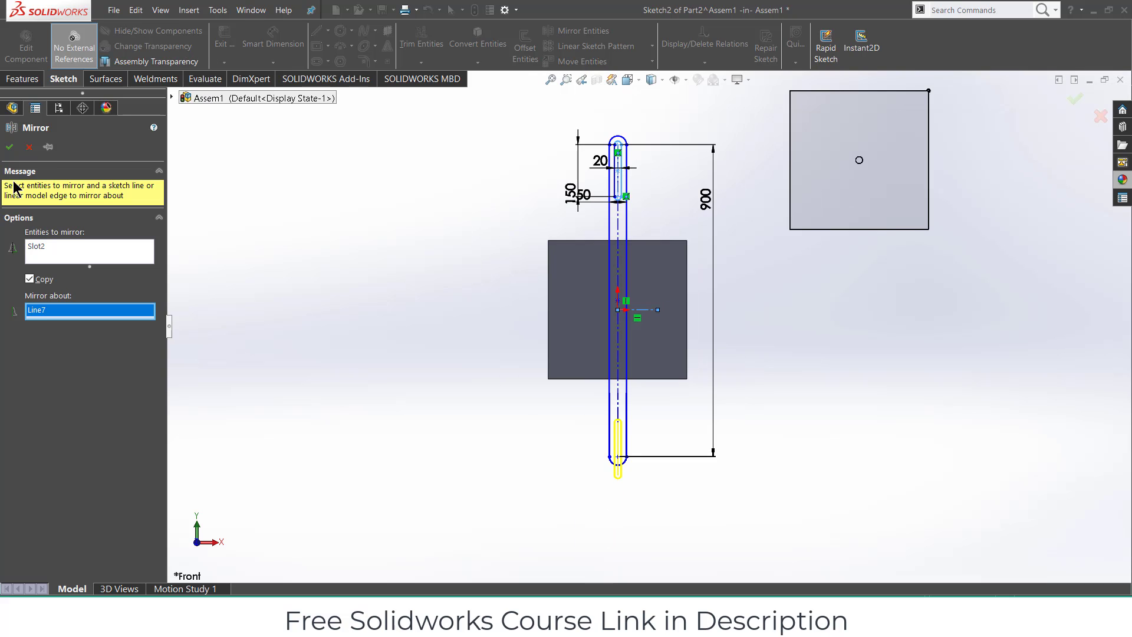
pyautogui.click(28, 148)
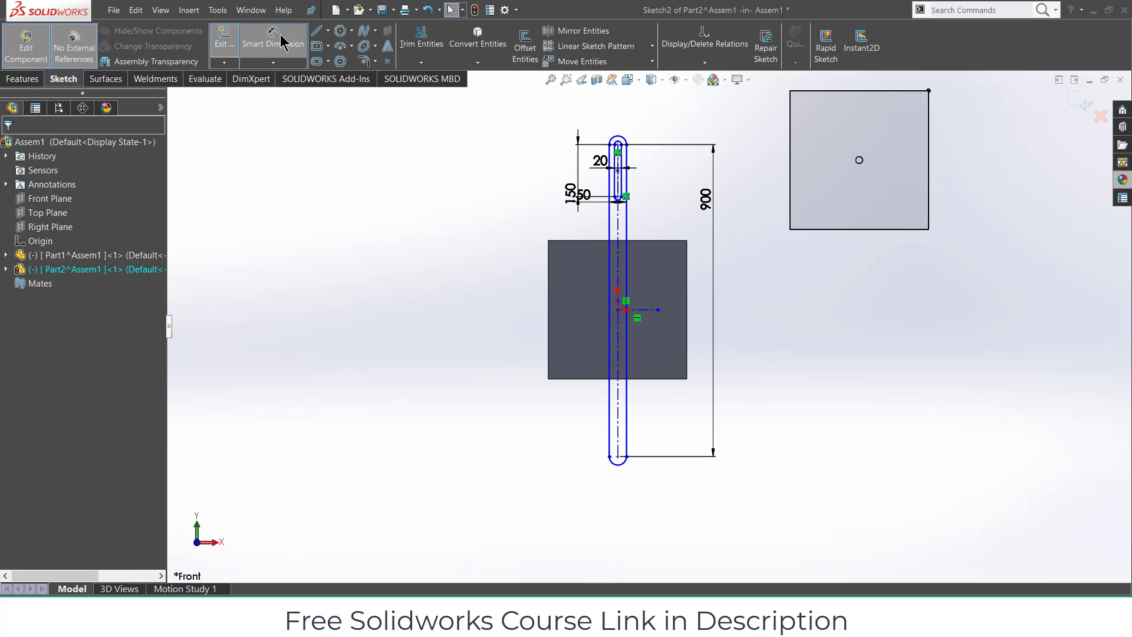
# Dimension the vertical distance from the long slot's upper arc center to the horizontal centerline's start at 900/2 (450 mm)
pyautogui.scroll(2, 590, 188)
pyautogui.scroll(3, 631, 188)
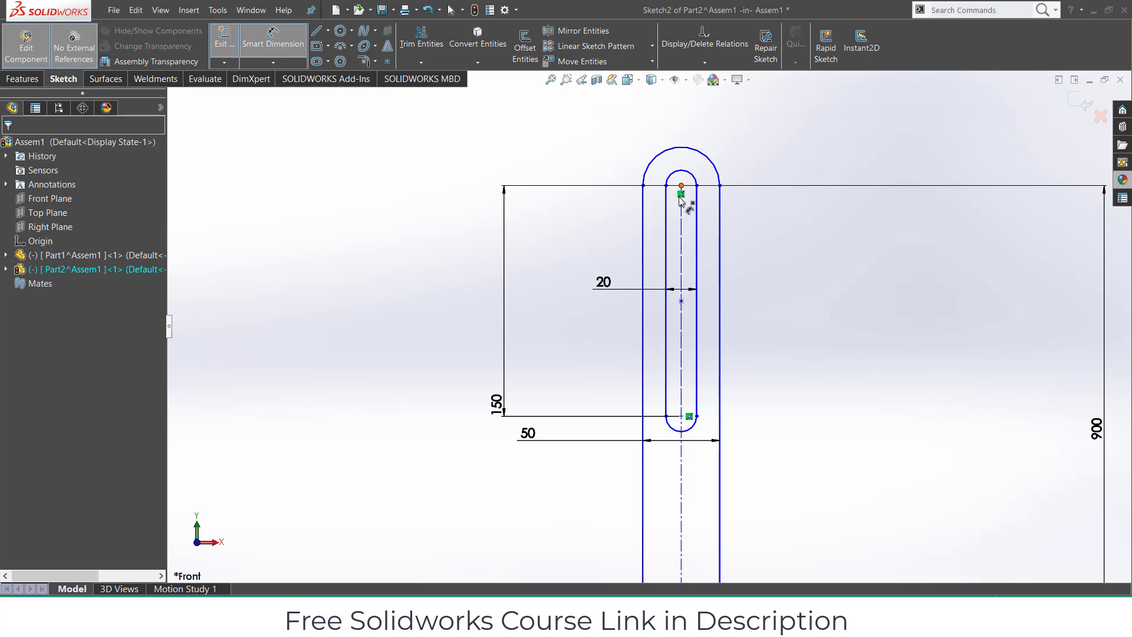
pyautogui.click(681, 200)
pyautogui.scroll(-4, 678, 330)
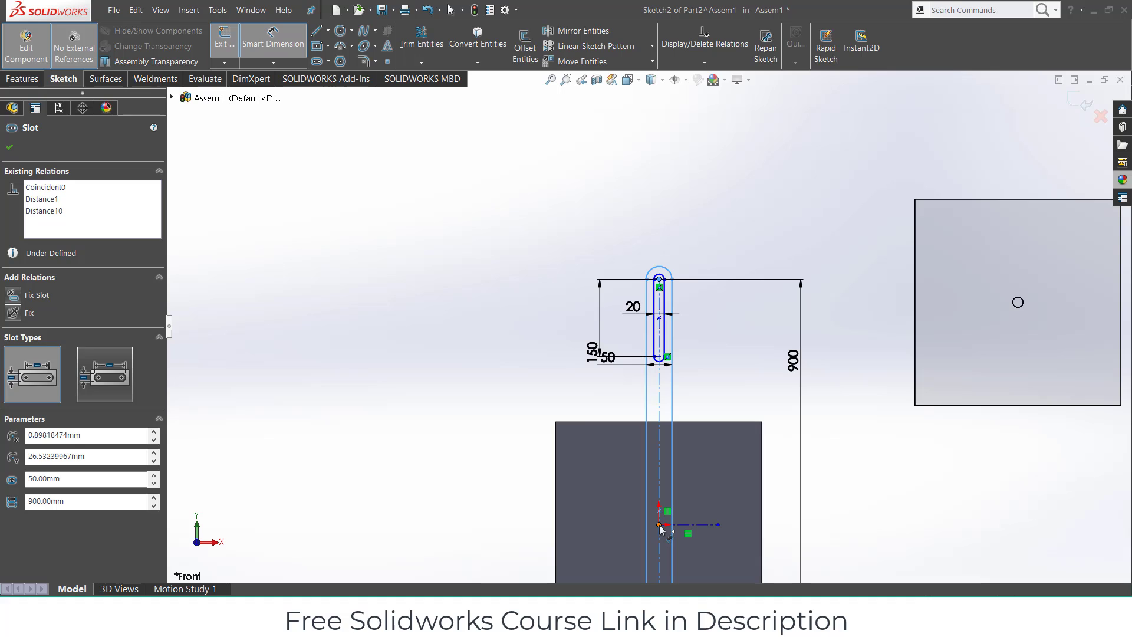
pyautogui.click(659, 524)
pyautogui.click(500, 490)
pyautogui.write('9')
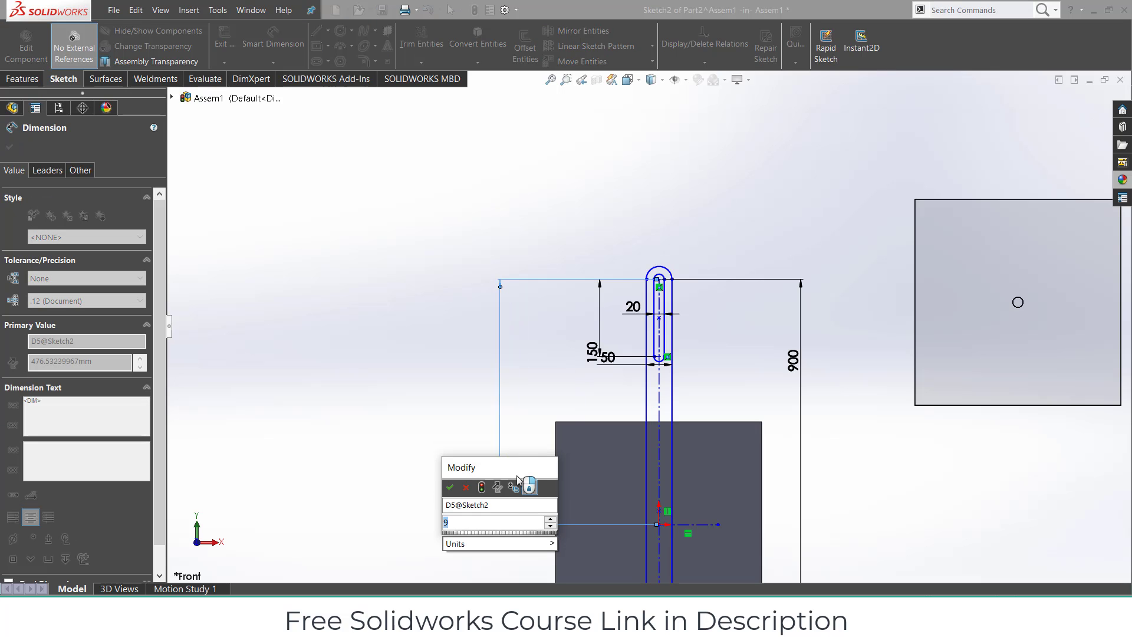
pyautogui.write('00')
pyautogui.press('BackSpace')
pyautogui.press('BackSpace')
pyautogui.press('BackSpace')
pyautogui.write('450')
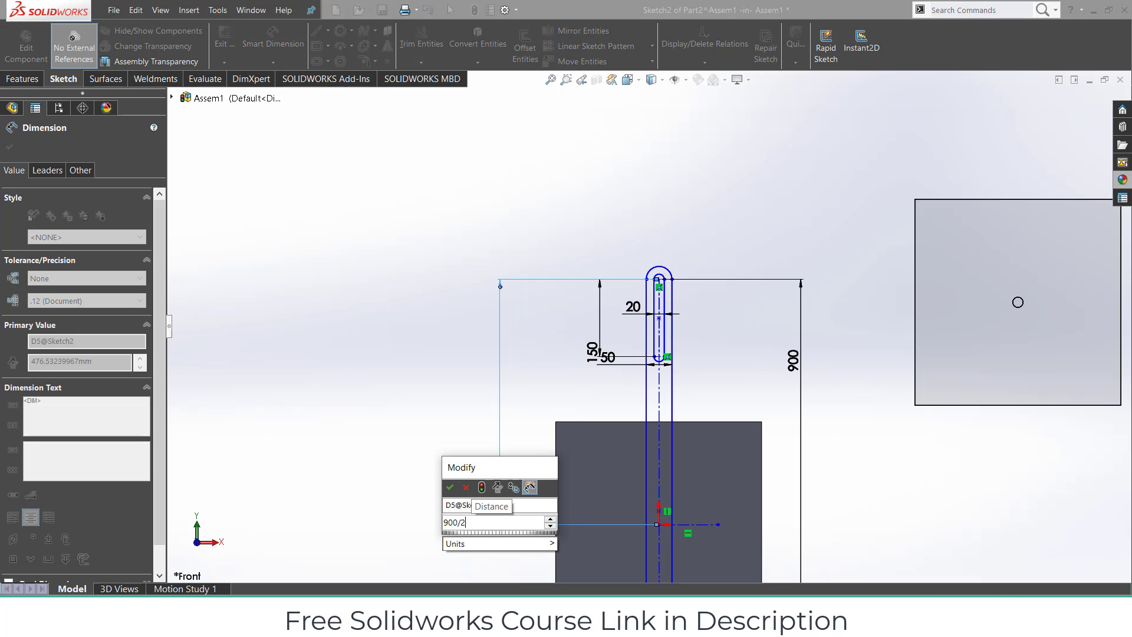
pyautogui.press('Return')
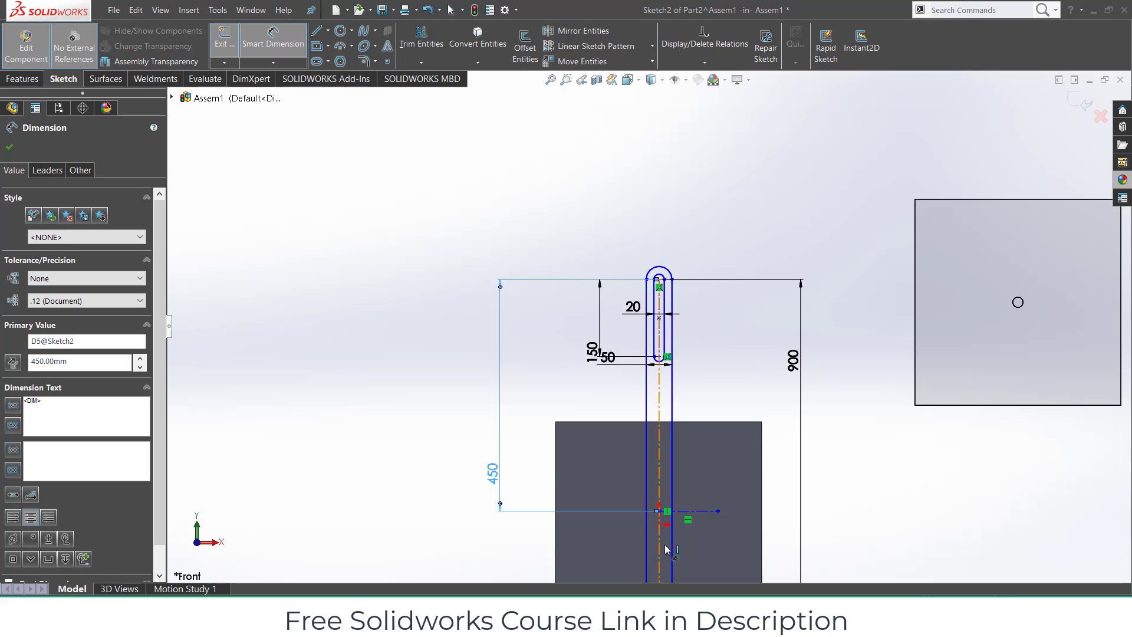
# Dimension the vertical distance between the sketch origin and the horizontal centerline's start at 0 mm
pyautogui.click(660, 529)
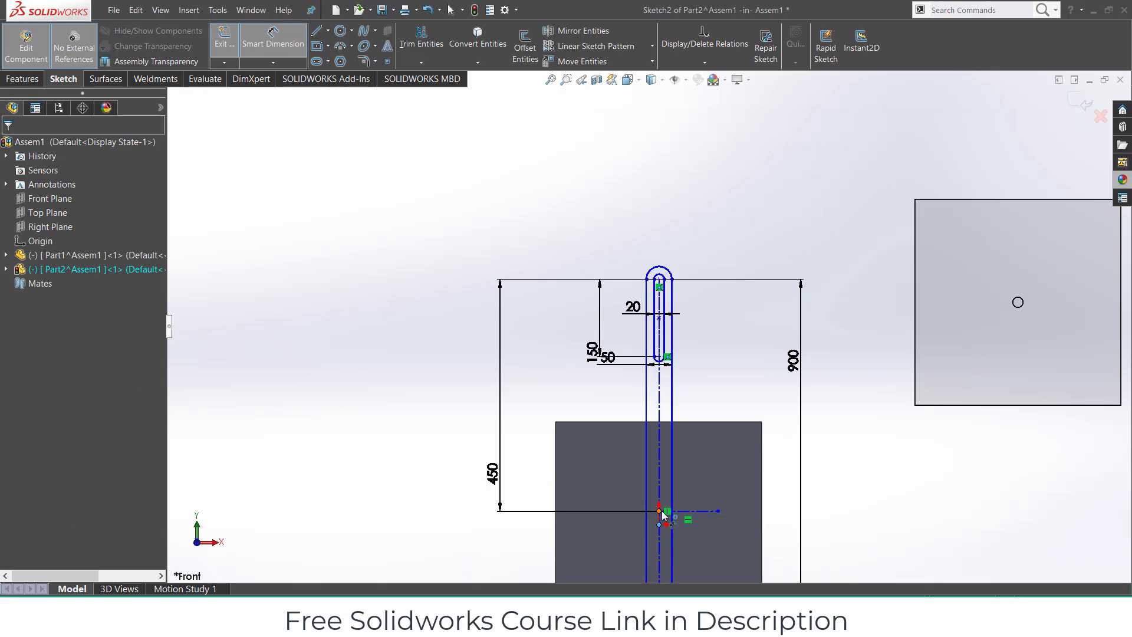
pyautogui.click(663, 516)
pyautogui.click(623, 522)
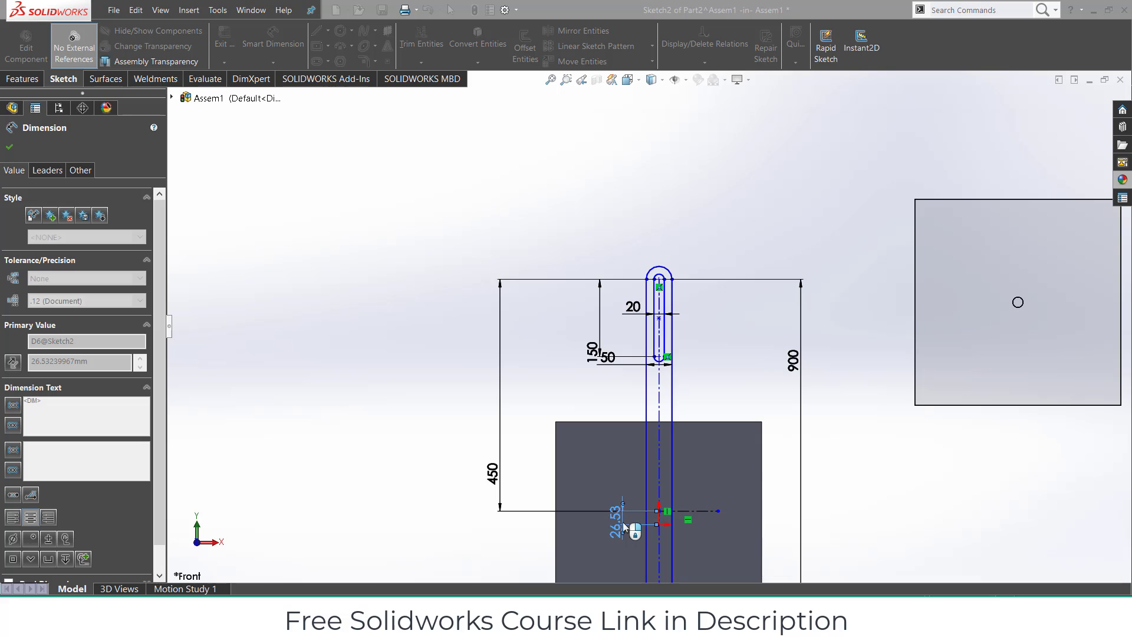
pyautogui.write('0')
pyautogui.press('Return')
pyautogui.scroll(5, 705, 477)
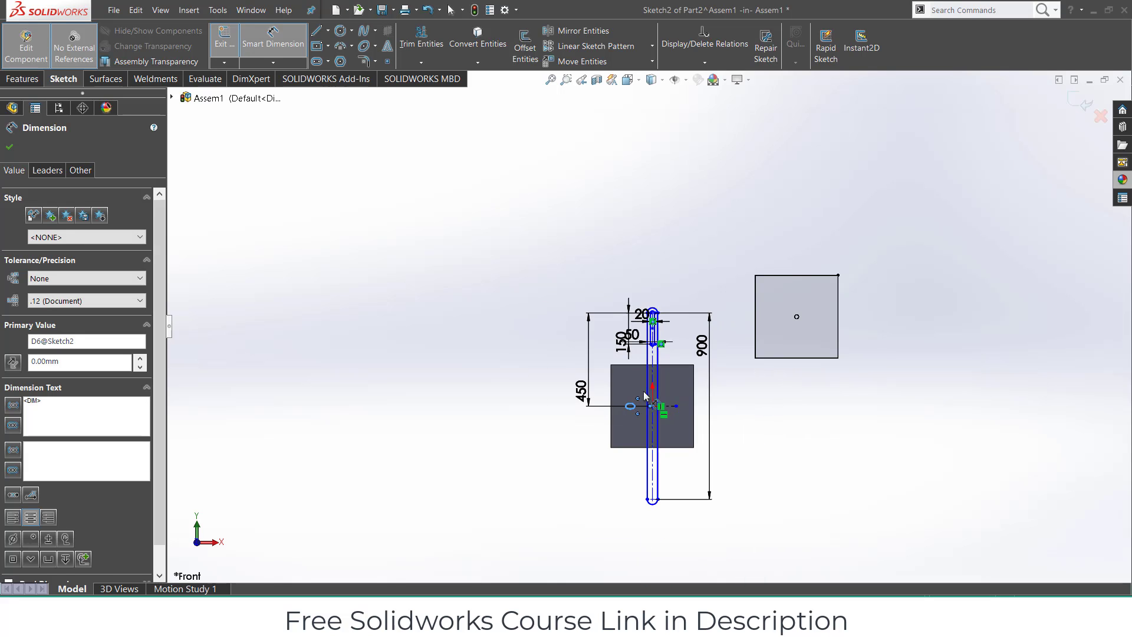
pyautogui.scroll(-4, 644, 395)
pyautogui.scroll(4, 678, 472)
pyautogui.scroll(-2, 713, 412)
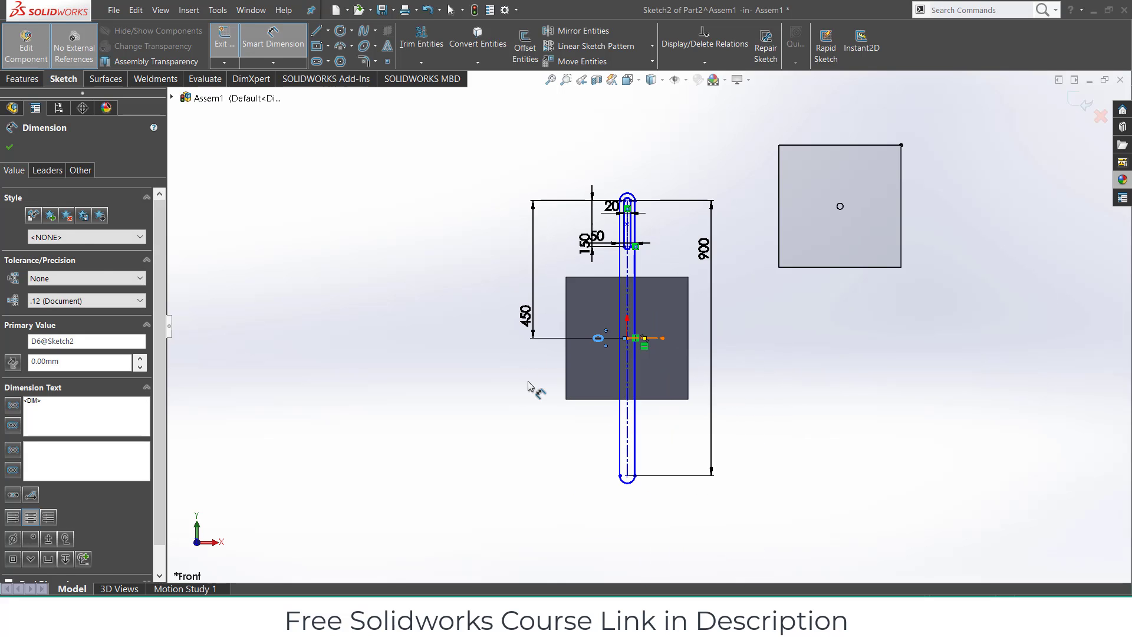
pyautogui.click(10, 148)
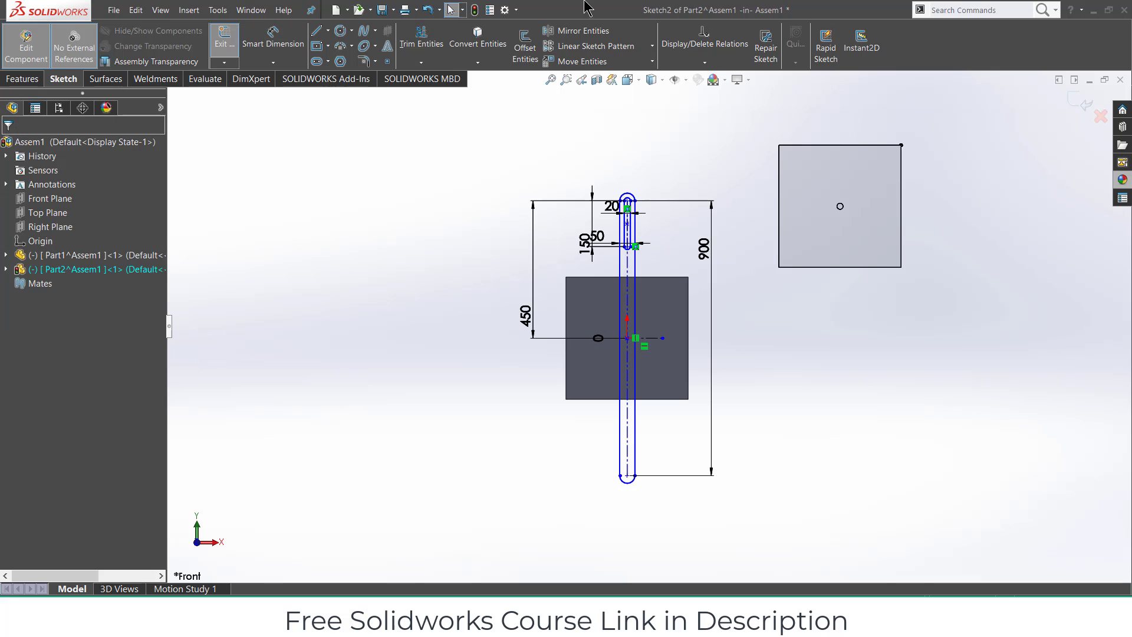
# Mirror a copy of the small inner slot about the horizontal centerline to the long slot's lower end
pyautogui.click(578, 31)
pyautogui.scroll(-5, 616, 183)
pyautogui.scroll(-1, 632, 268)
pyautogui.click(653, 311)
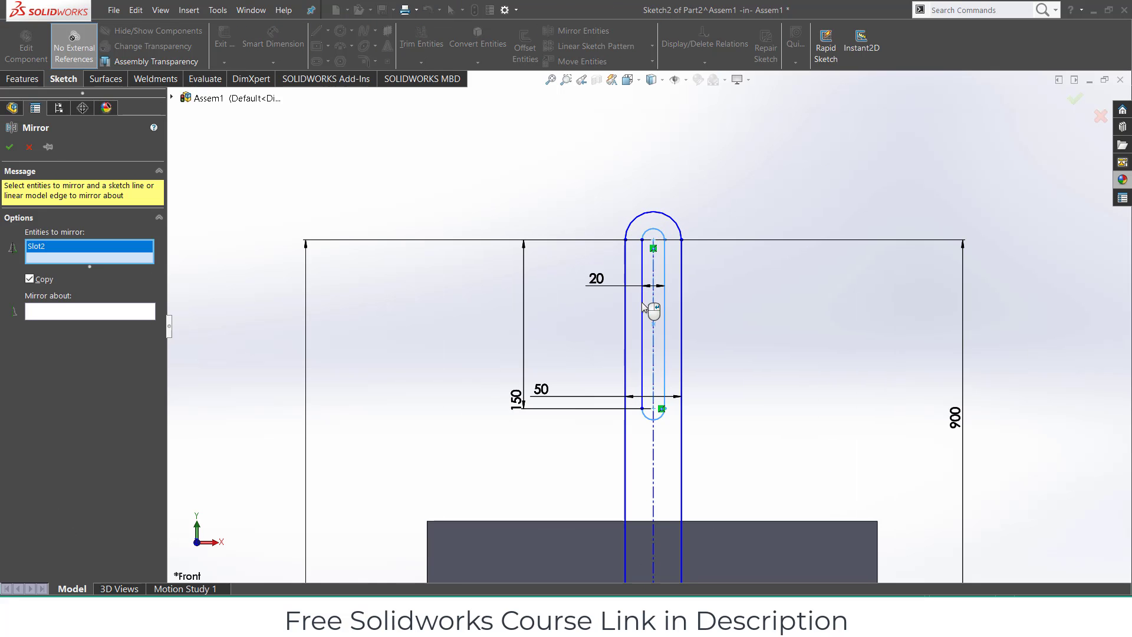
pyautogui.scroll(2, 710, 382)
pyautogui.scroll(2, 711, 382)
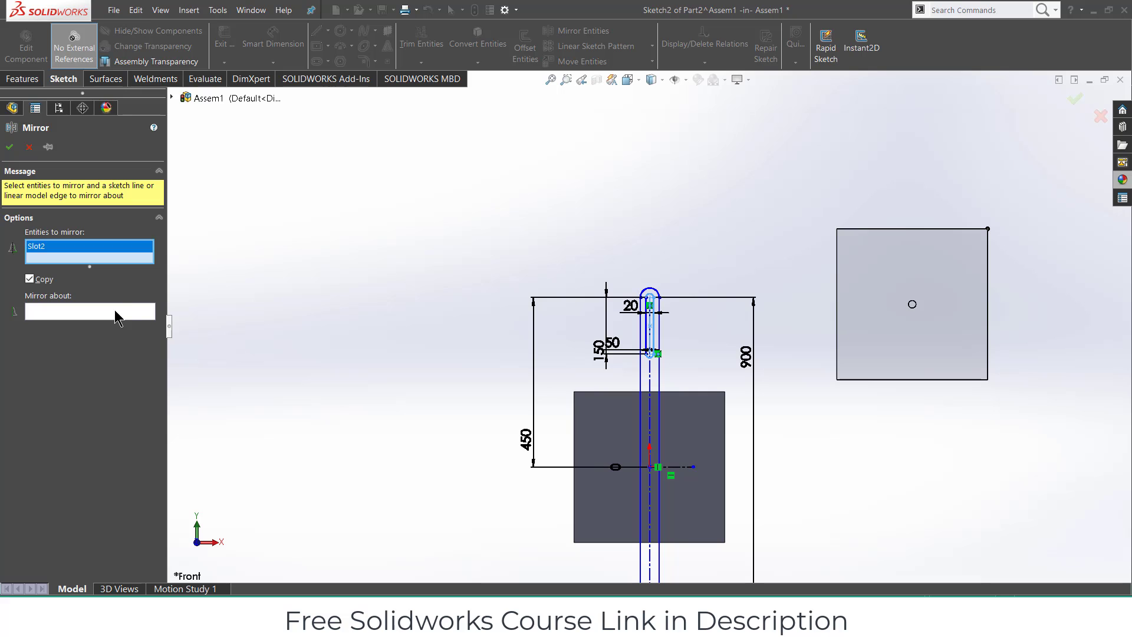
pyautogui.click(117, 313)
pyautogui.click(689, 468)
pyautogui.scroll(2, 695, 493)
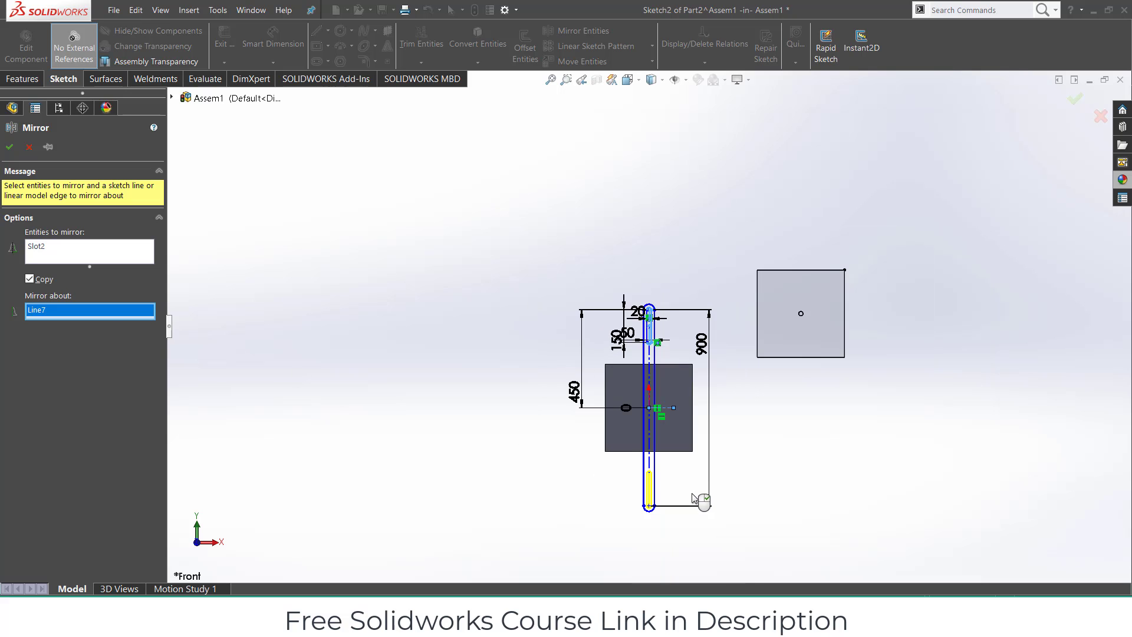
pyautogui.scroll(-4, 642, 495)
pyautogui.click(11, 145)
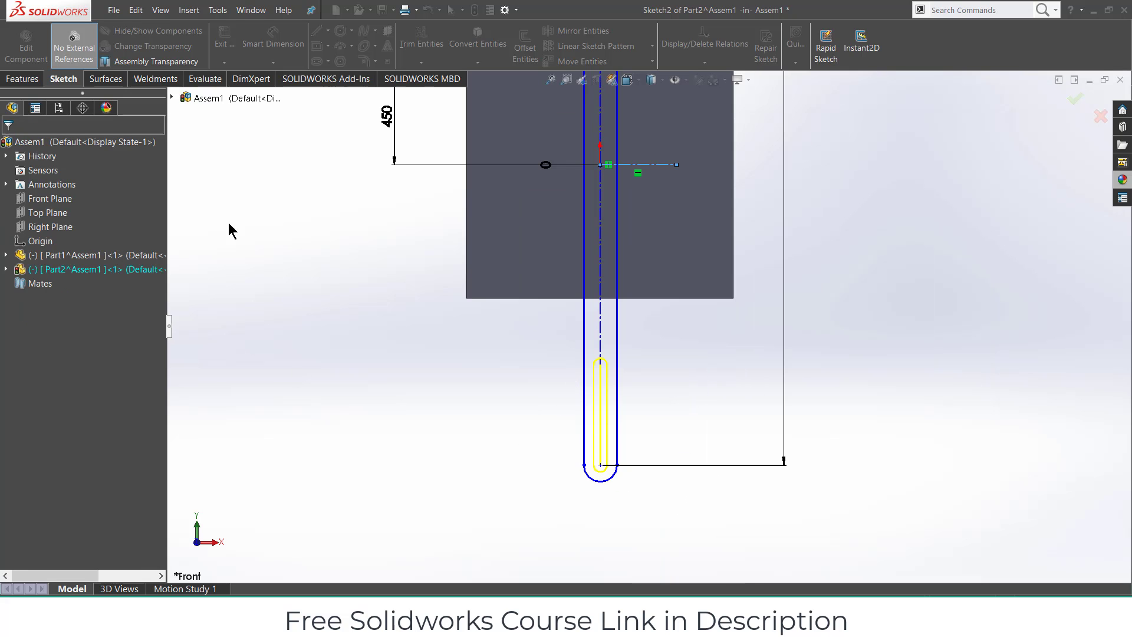
# Extrude the long arm profile with its two inner slots to a blind depth of 20 mm
pyautogui.click(42, 79)
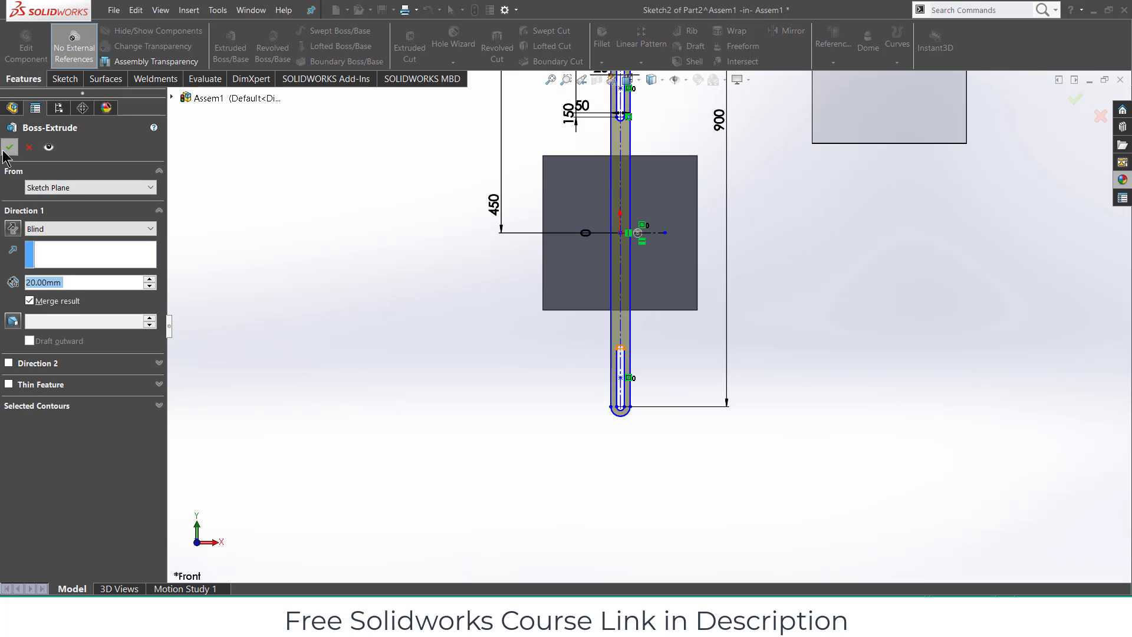
pyautogui.press('Return')
pyautogui.scroll(-4, 642, 233)
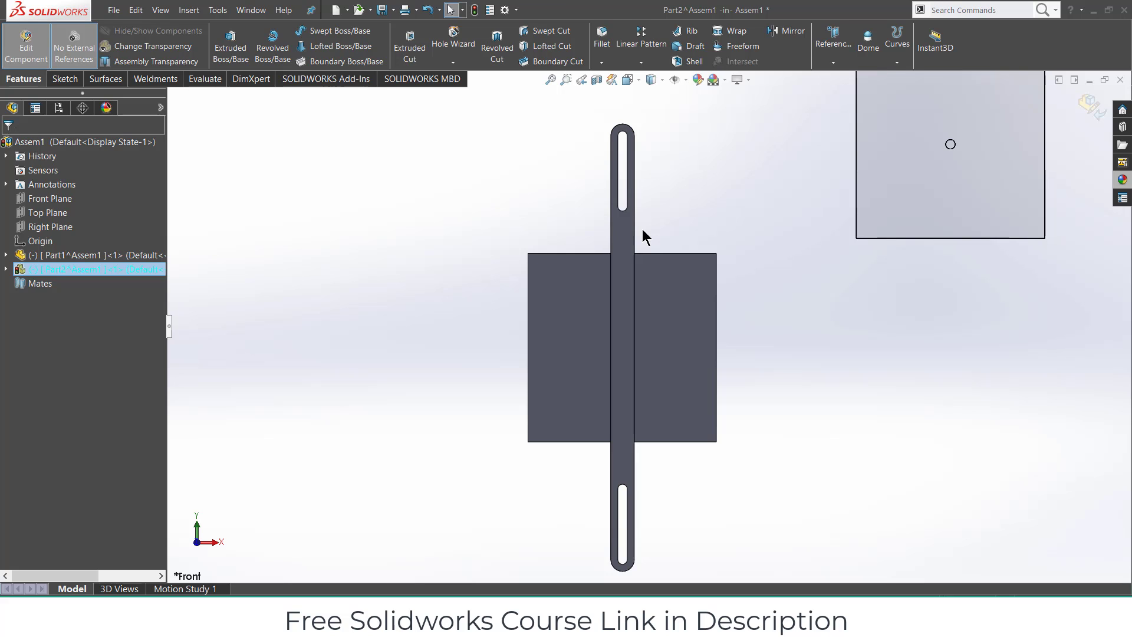
# Start a sketch on the long arm's front face and sketch a circle of about 26 mm radius centered on the origin
pyautogui.scroll(-5, 655, 308)
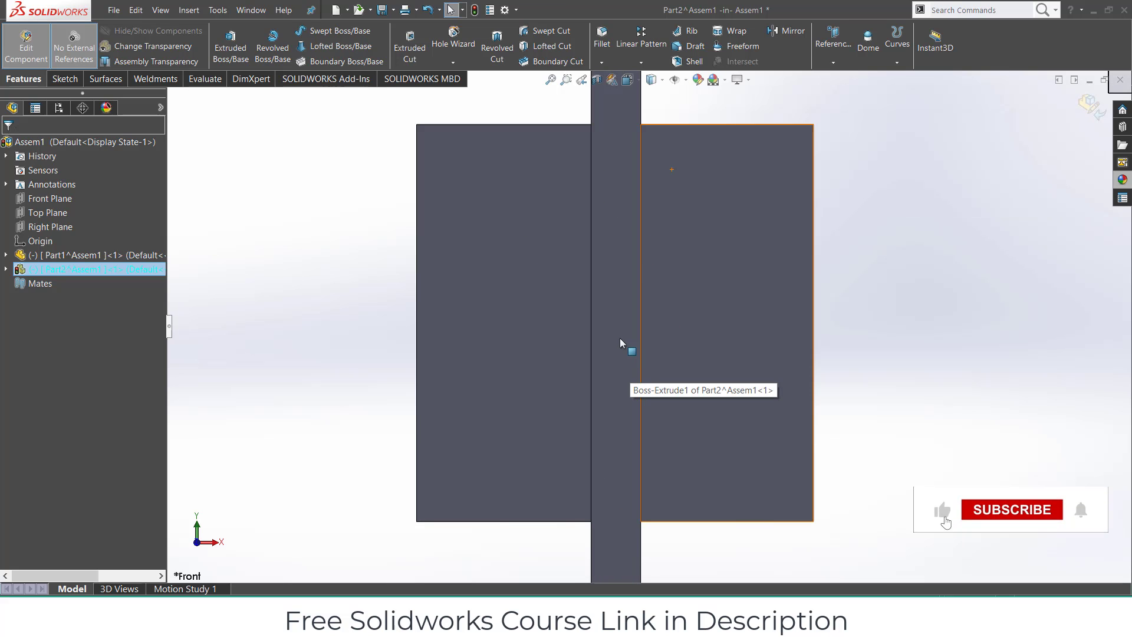
pyautogui.click(639, 323)
pyautogui.click(663, 295)
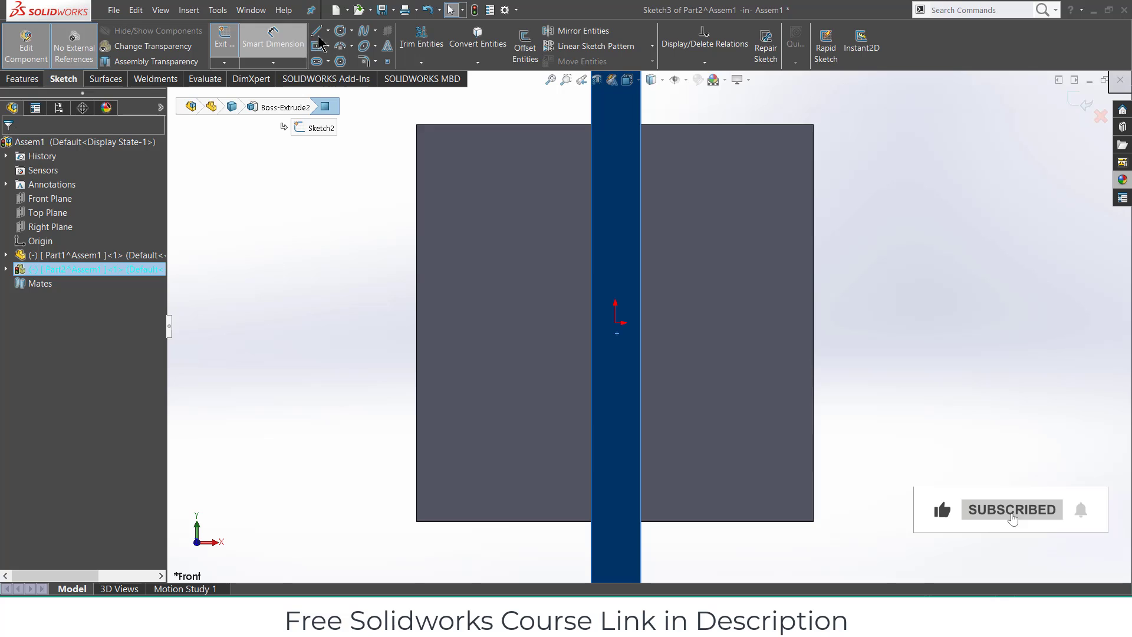
pyautogui.click(342, 31)
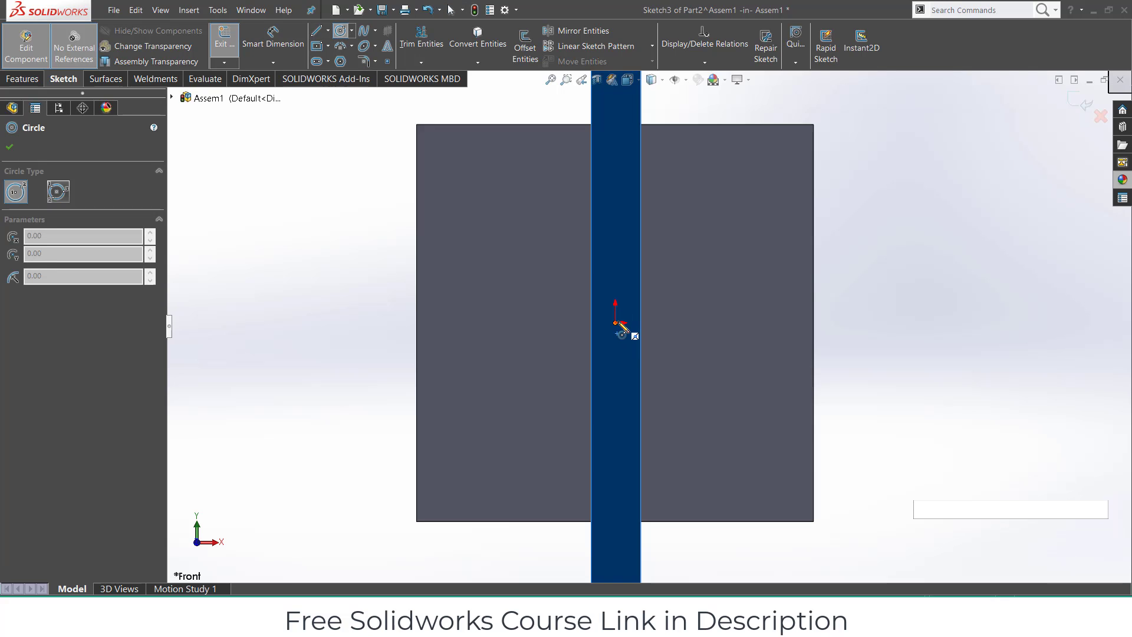
pyautogui.click(616, 324)
pyautogui.click(646, 331)
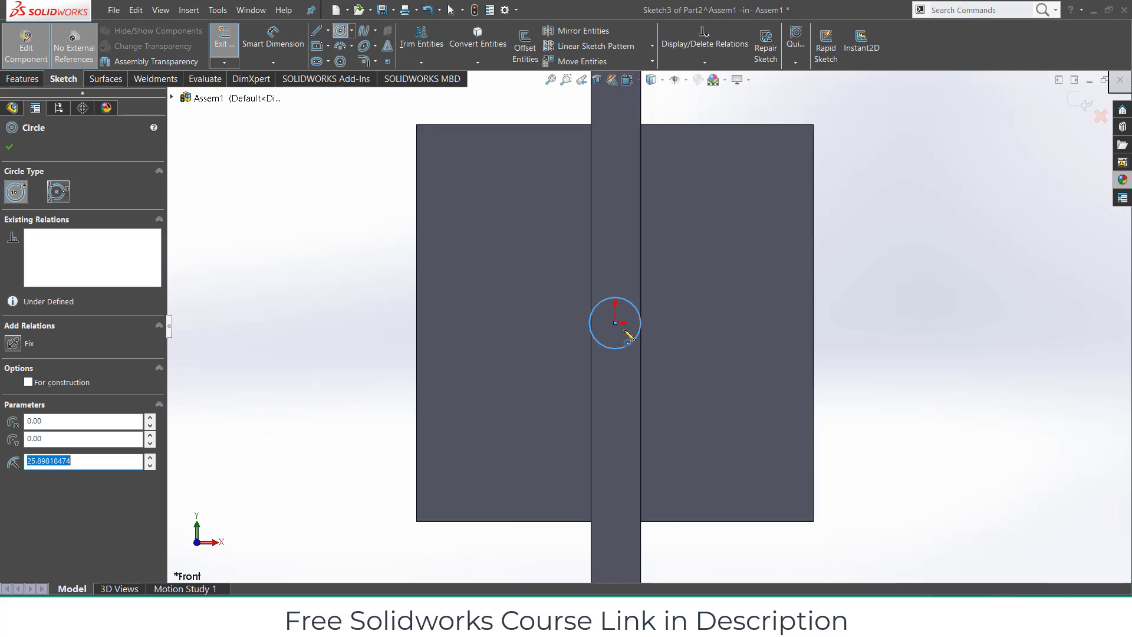
# Dimension the circle's diameter at 50 mm
pyautogui.click(273, 37)
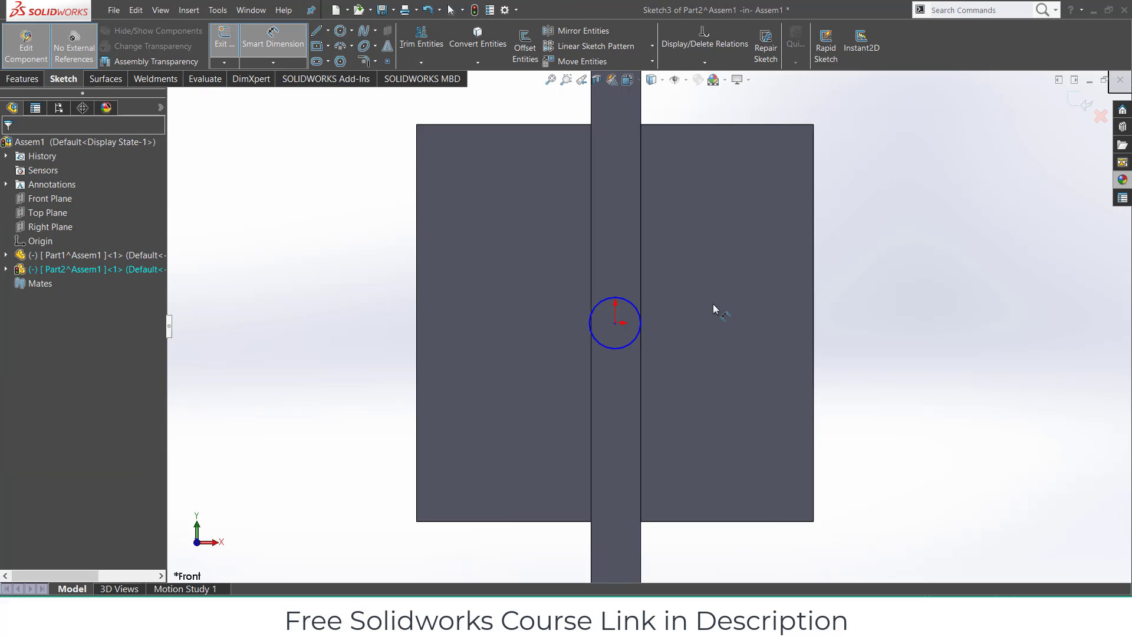
pyautogui.click(635, 306)
pyautogui.click(687, 299)
pyautogui.write('50')
pyautogui.press('Return')
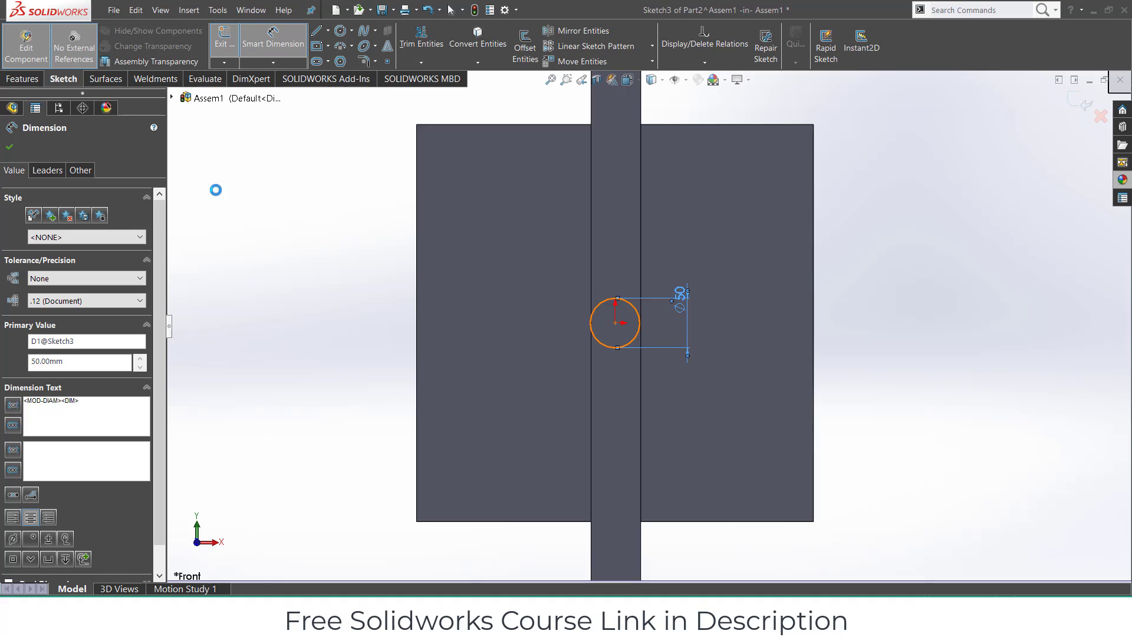
# Extrude the 50 mm circle to a blind depth of 5 mm and finish editing the slotted-arm part
pyautogui.click(23, 79)
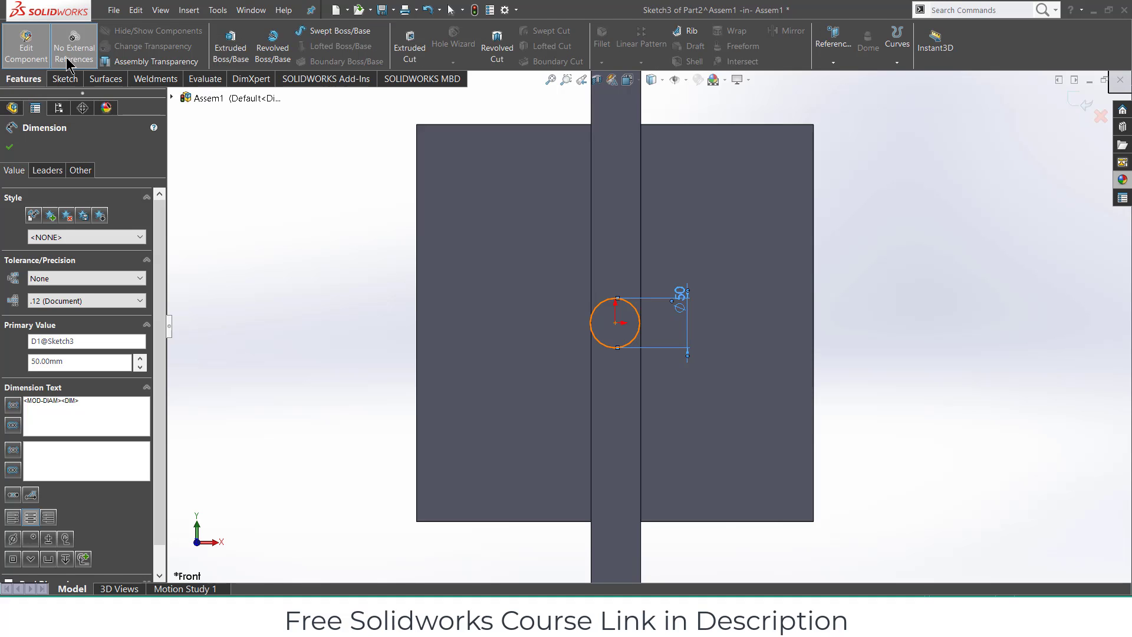
pyautogui.click(229, 46)
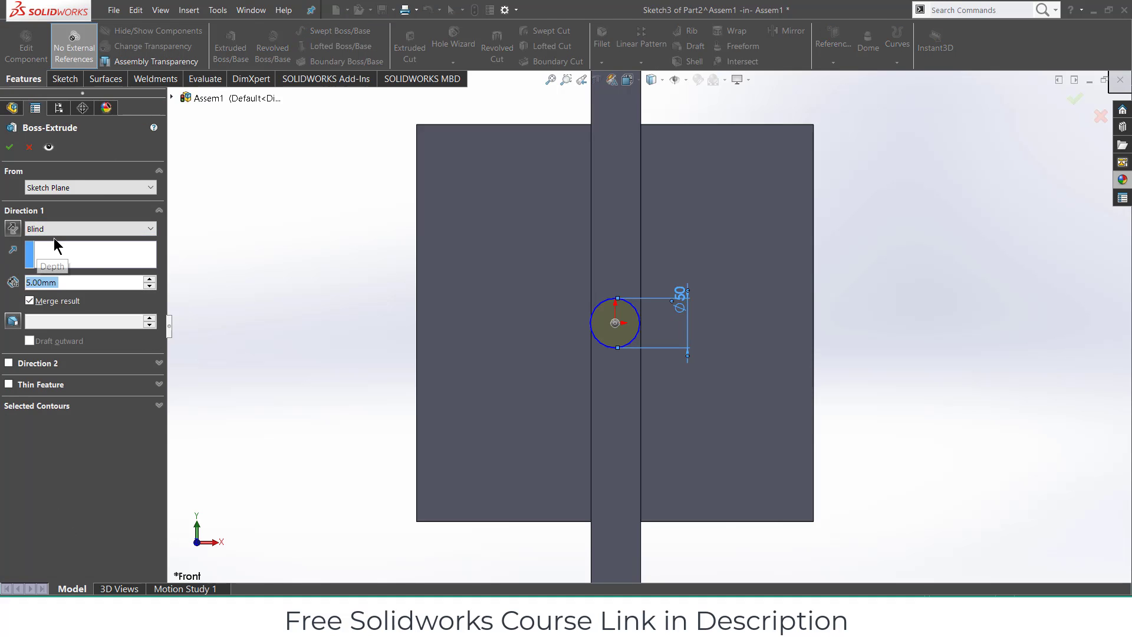
pyautogui.press('Return')
pyautogui.scroll(5, 635, 326)
pyautogui.scroll(3, 702, 364)
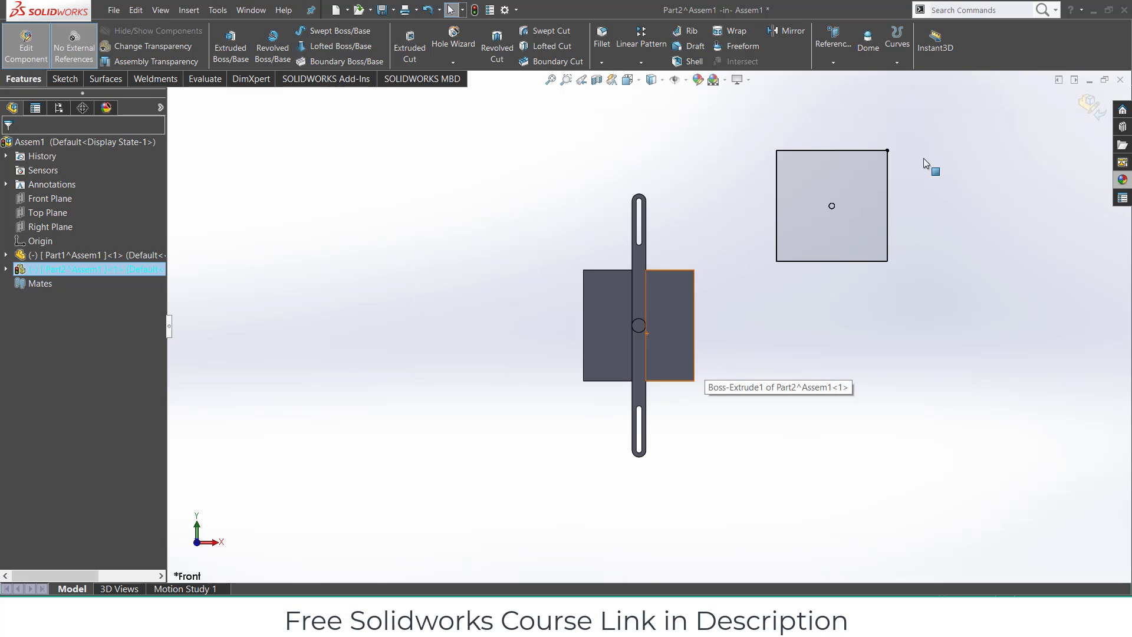
pyautogui.click(1089, 105)
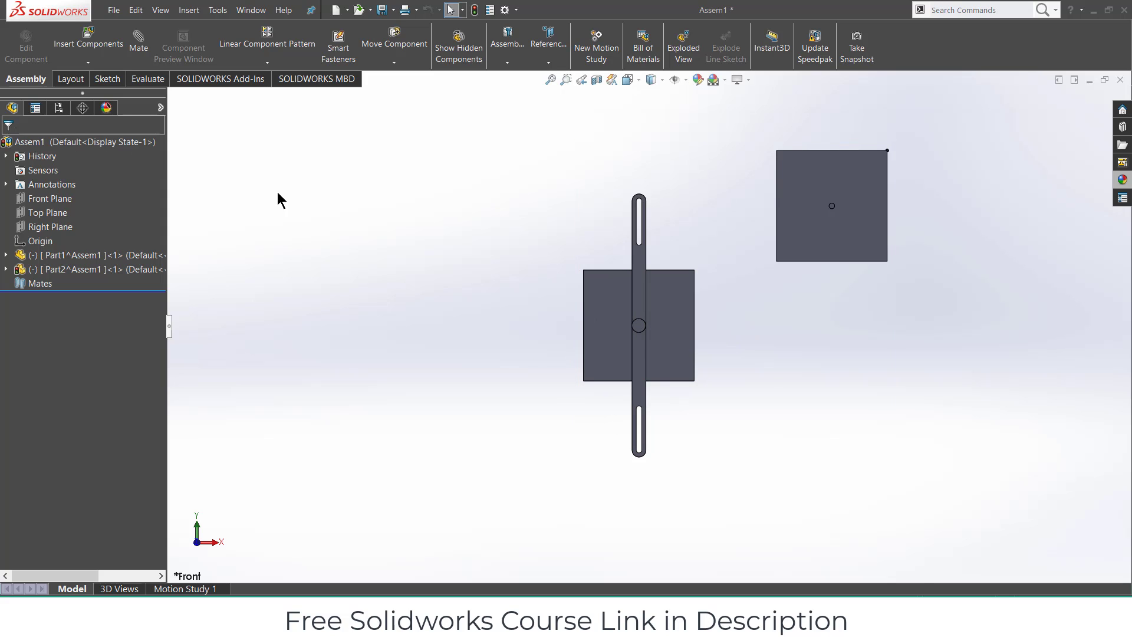
# Mate the slotted-arm part's Top Plane coincident with the assembly's Top Plane and slide the part horizontally toward the first plate
pyautogui.click(6, 269)
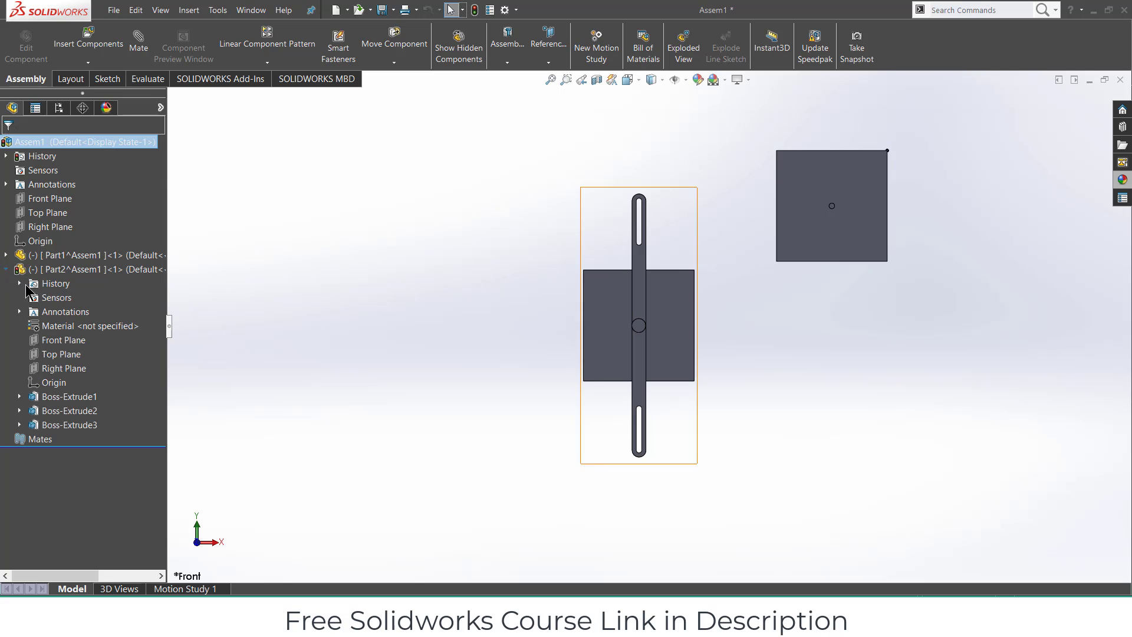
pyautogui.click(58, 354)
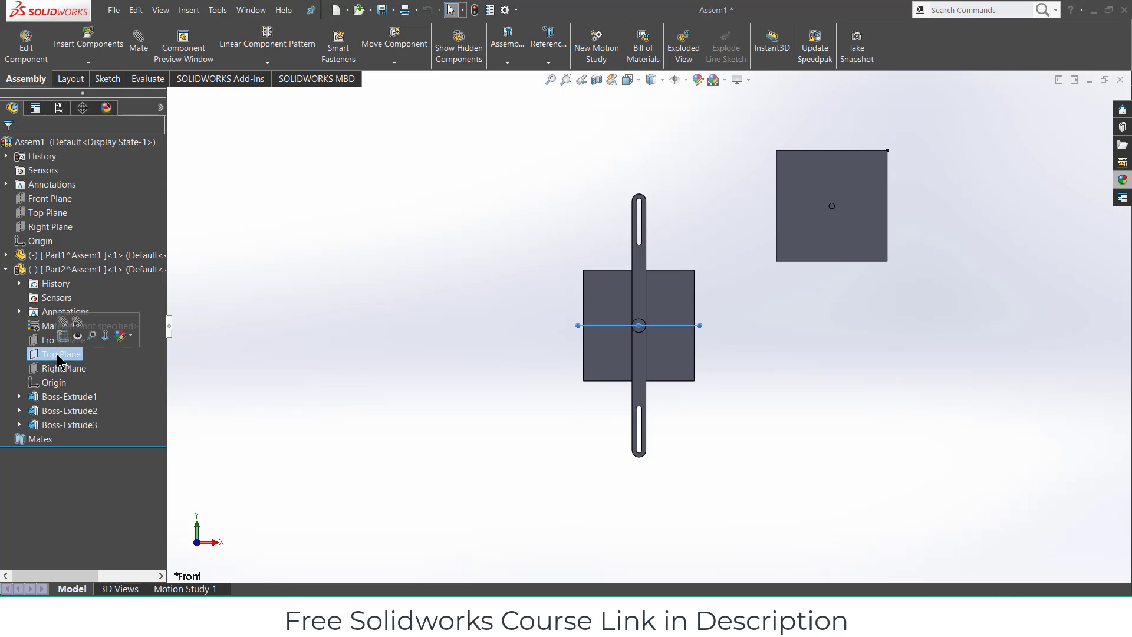
pyautogui.click(139, 50)
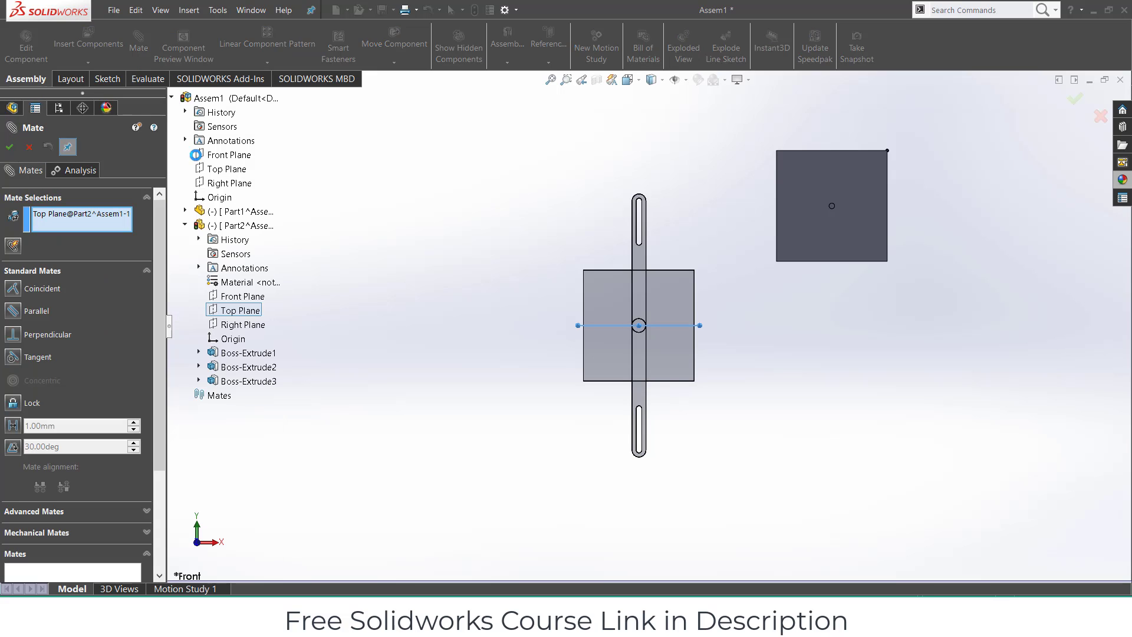
pyautogui.click(210, 170)
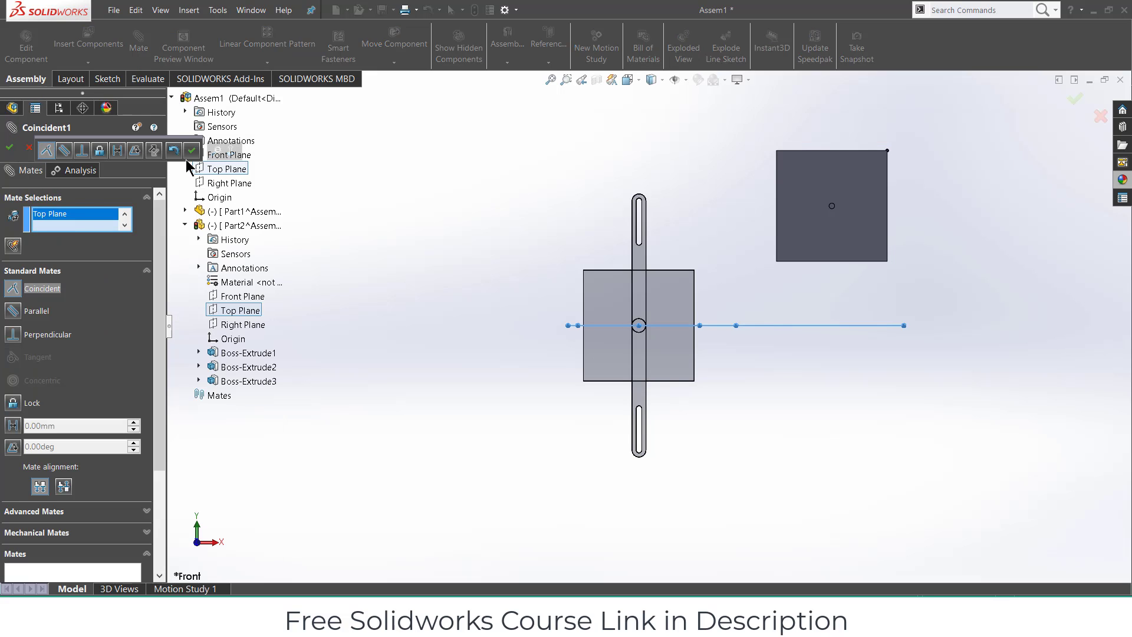
pyautogui.click(193, 151)
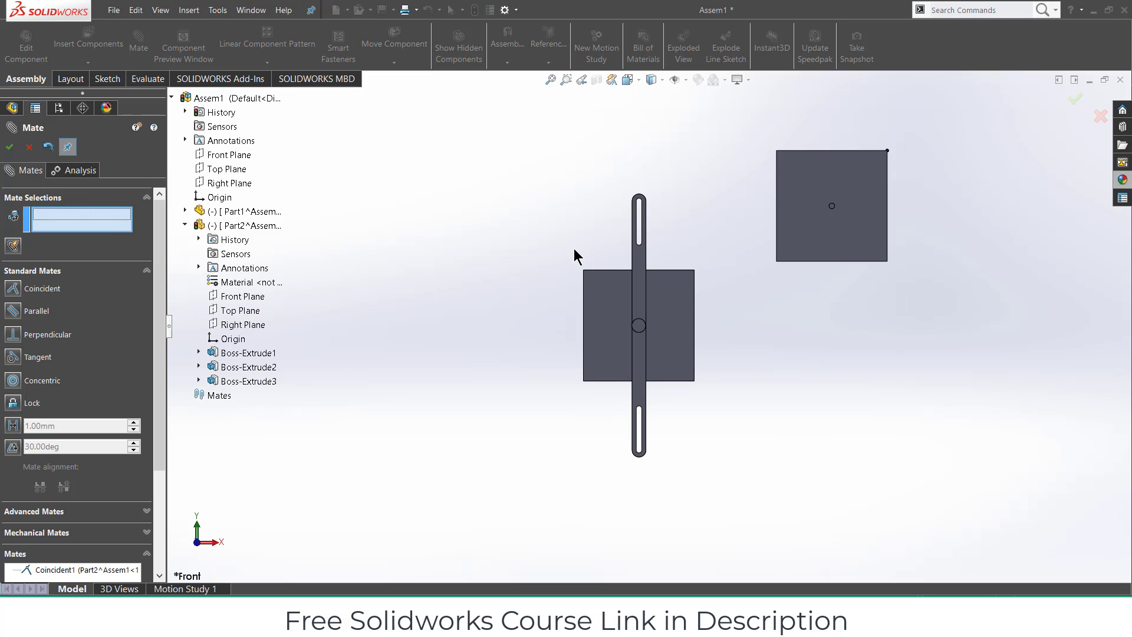
pyautogui.moveTo(672, 316); pyautogui.dragTo(750, 321)
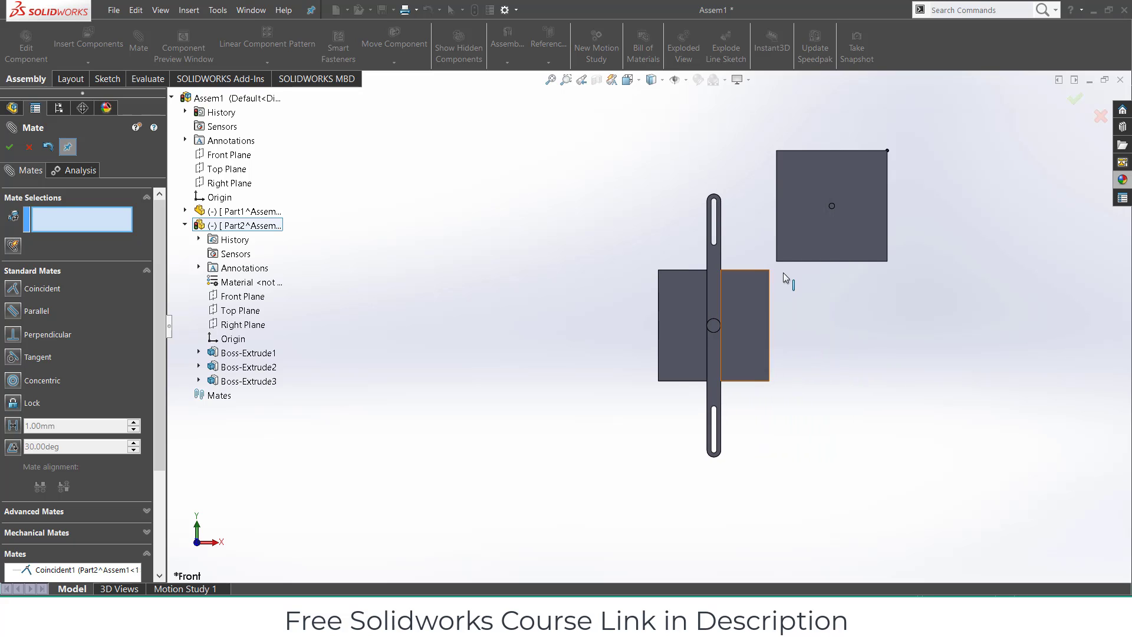
pyautogui.click(26, 147)
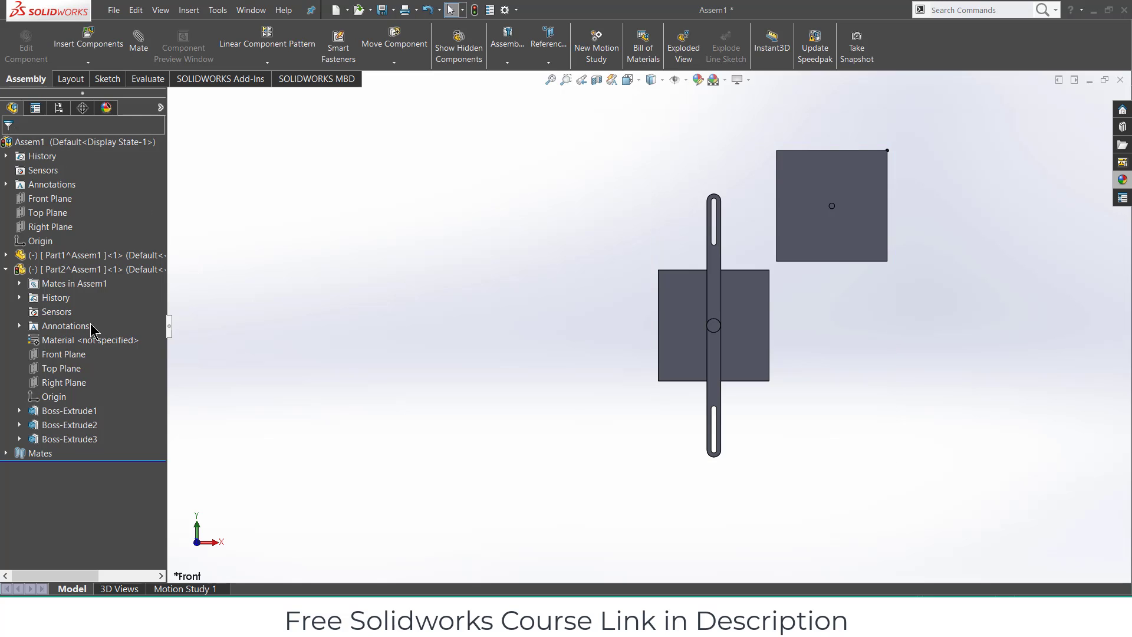
# Start a sketch on the assembly's Front Plane and place a point about 184 mm across and 447 mm above the origin
pyautogui.click(48, 200)
pyautogui.click(55, 175)
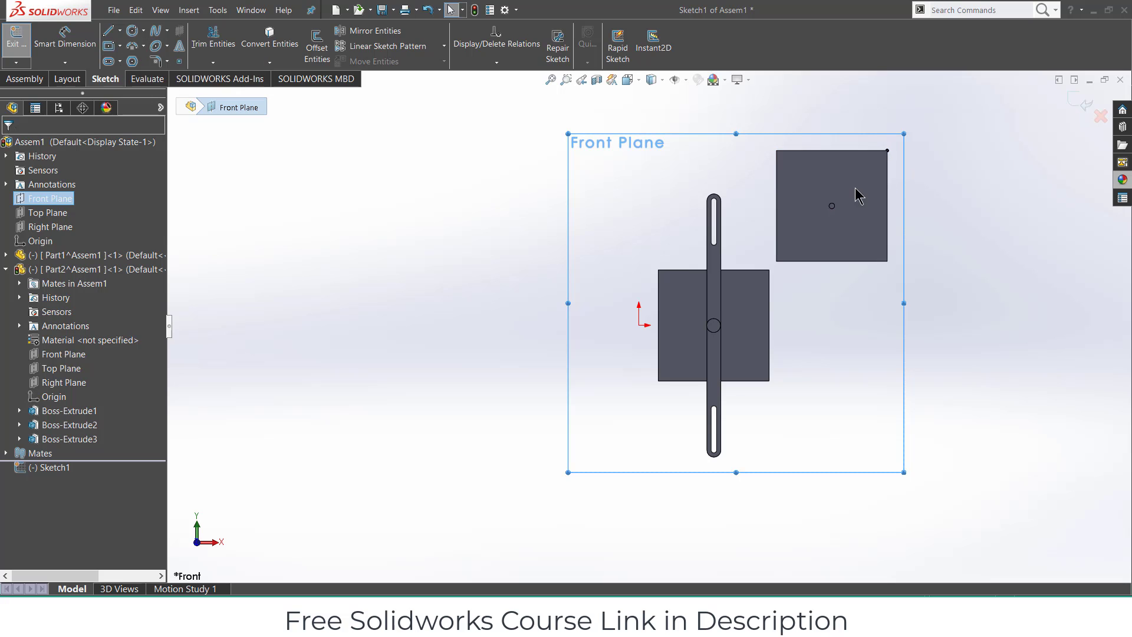
pyautogui.click(179, 61)
pyautogui.click(691, 202)
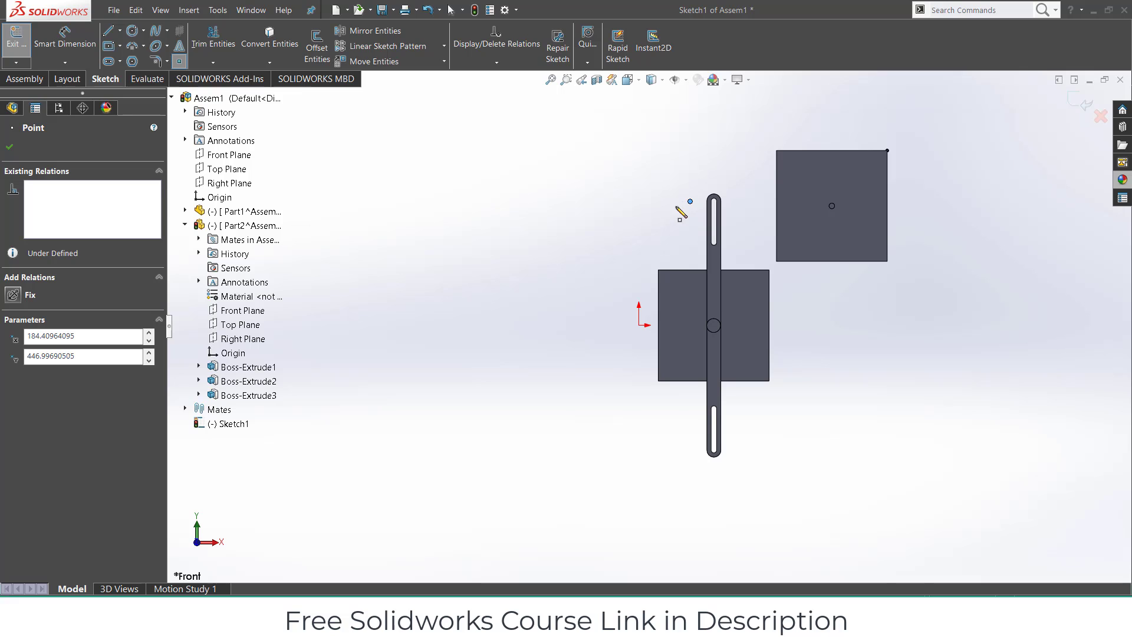
pyautogui.click(11, 147)
# Dimension the sketch point's vertical distance from the assembly origin at 600 mm
pyautogui.click(65, 36)
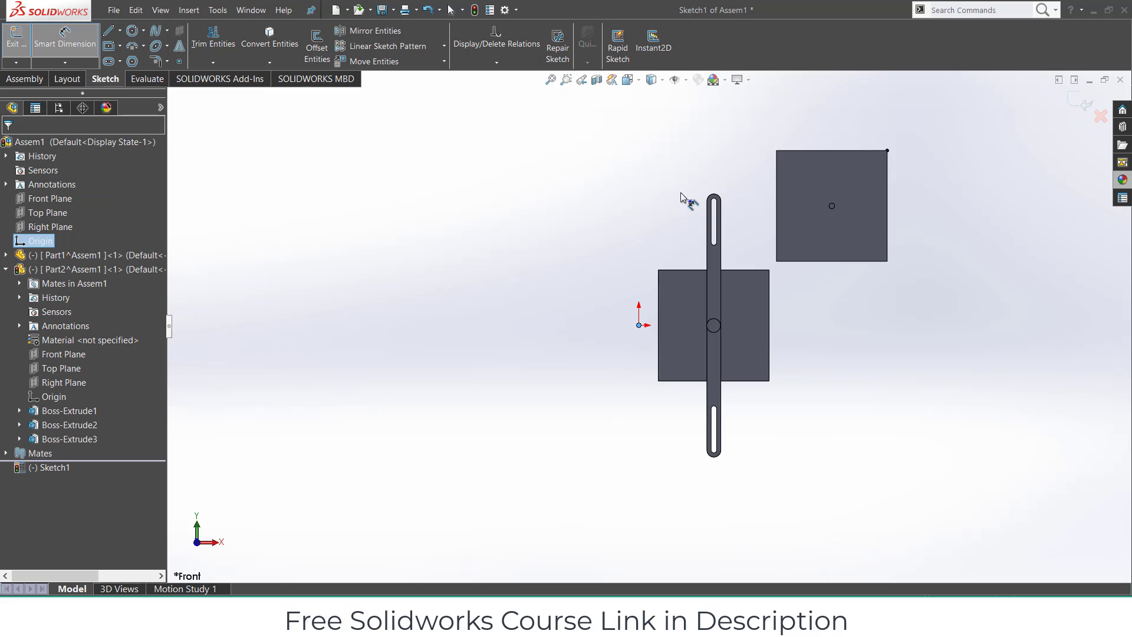
pyautogui.click(691, 201)
pyautogui.click(638, 325)
pyautogui.click(569, 236)
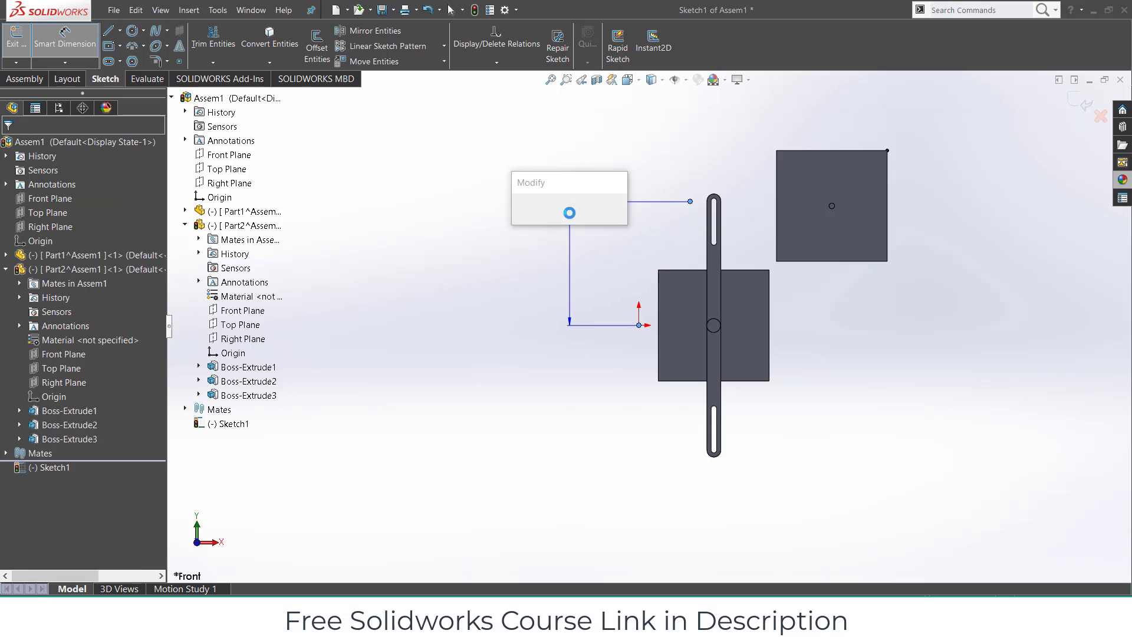
pyautogui.write('600')
pyautogui.press('Return')
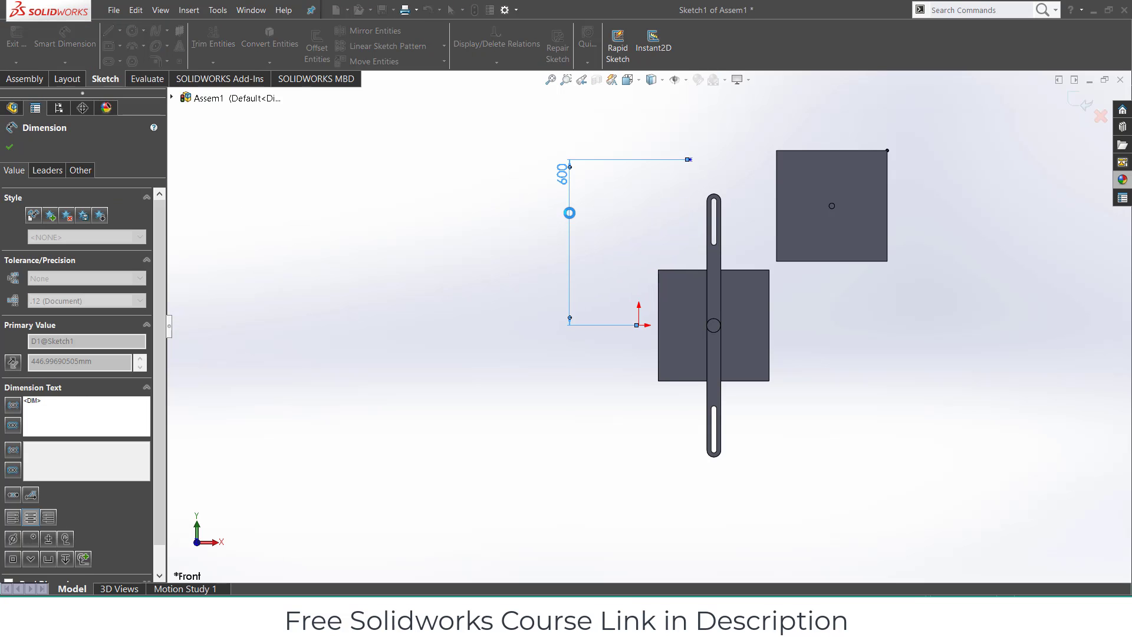
pyautogui.press('Escape')
# Dimension the sketch point's horizontal distance from the assembly origin at 400 mm and exit the sketch
pyautogui.click(691, 159)
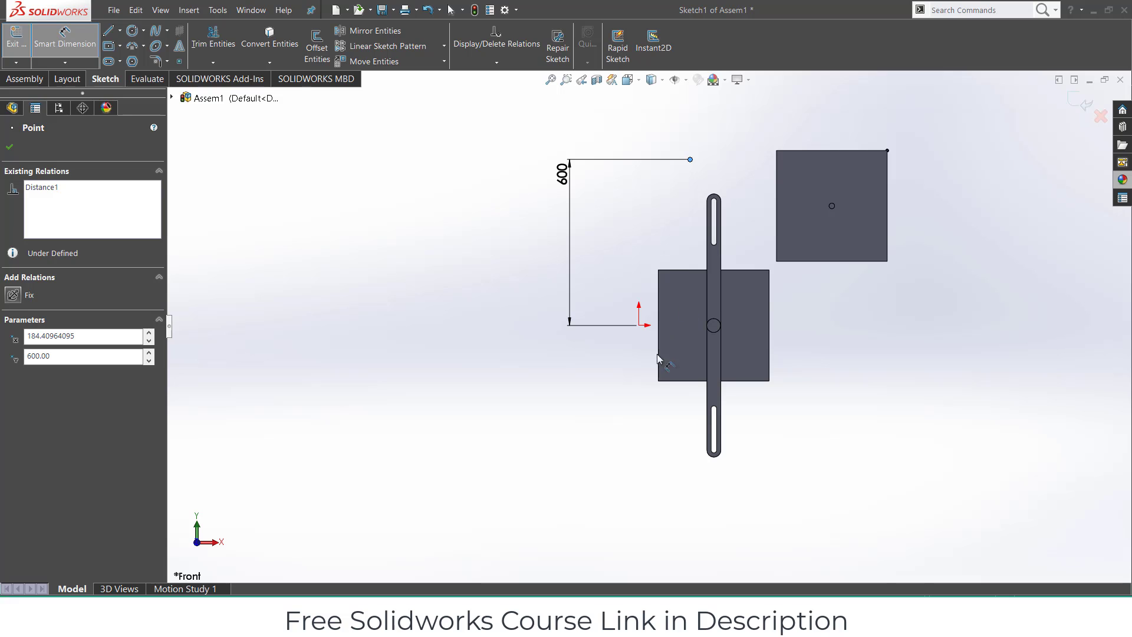
pyautogui.click(640, 326)
pyautogui.click(650, 415)
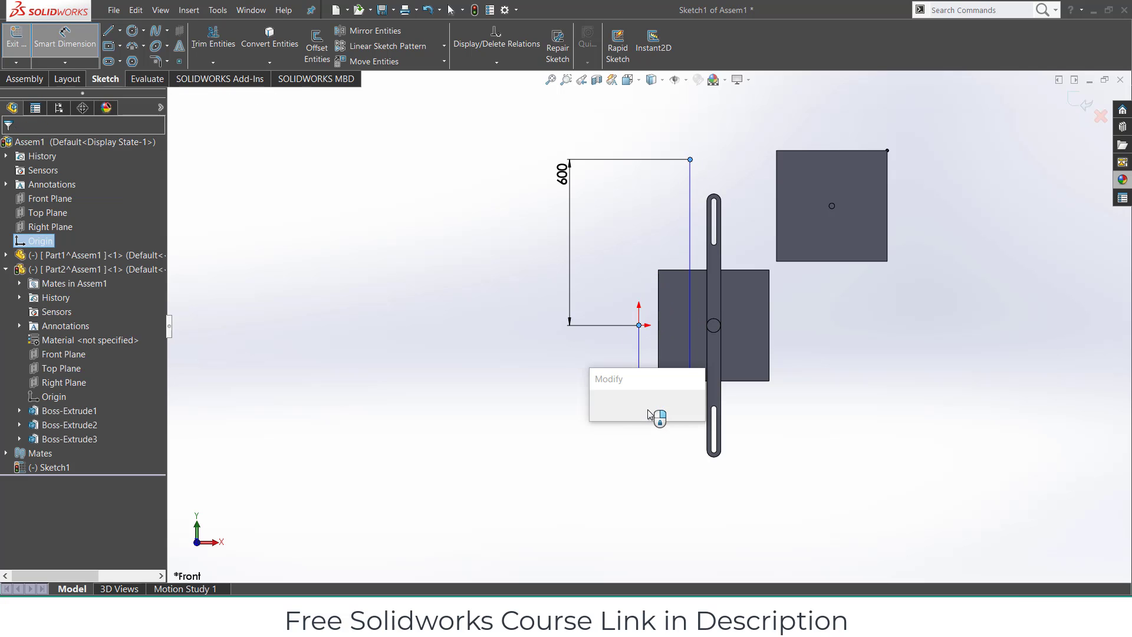
pyautogui.write('400')
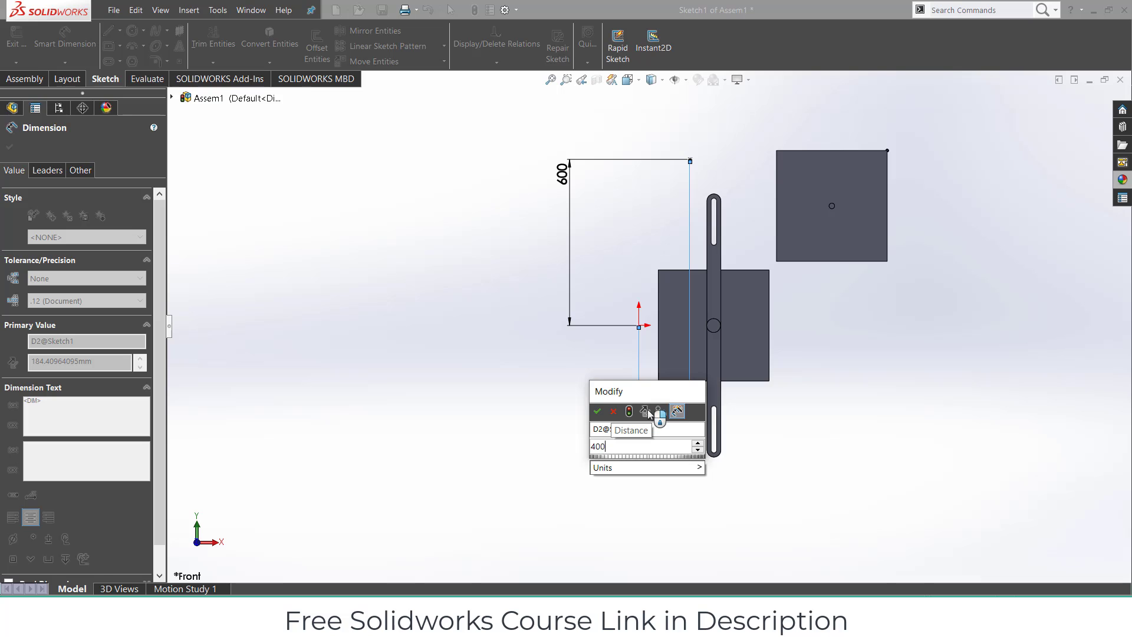
pyautogui.press('Return')
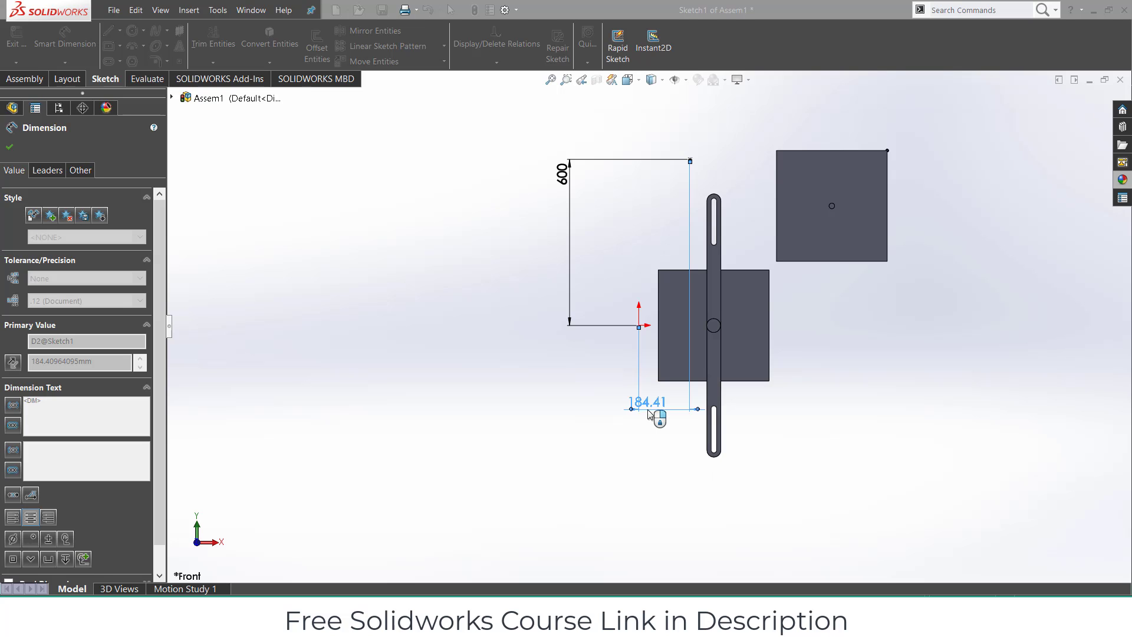
pyautogui.click(10, 148)
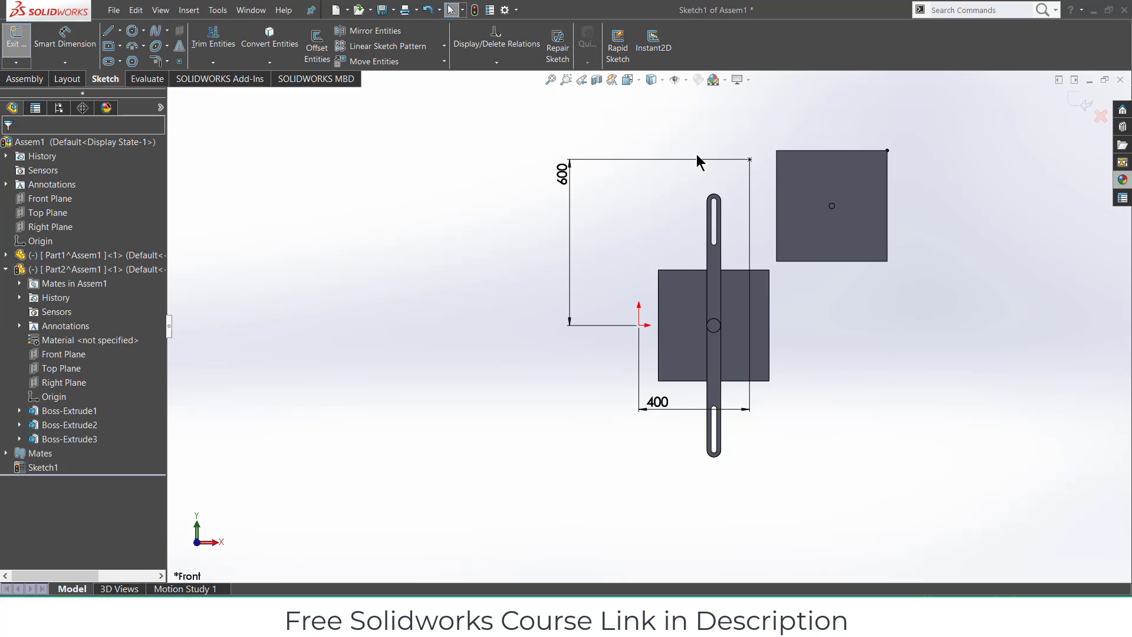
pyautogui.scroll(-1, 696, 153)
pyautogui.scroll(2, 762, 213)
pyautogui.scroll(-2, 777, 215)
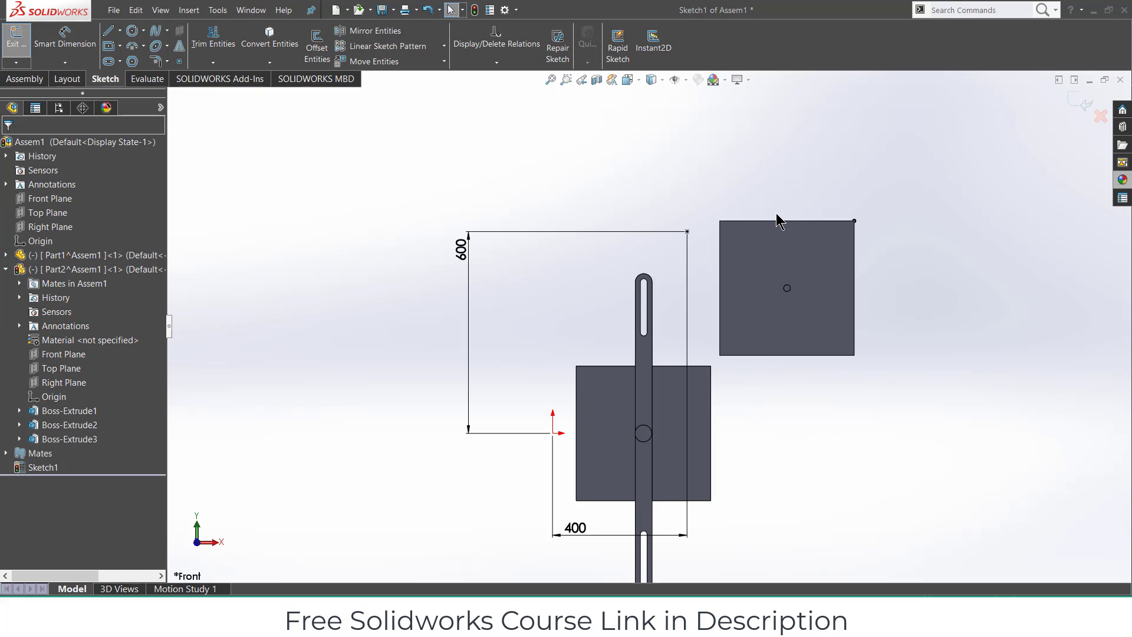
pyautogui.scroll(2, 812, 258)
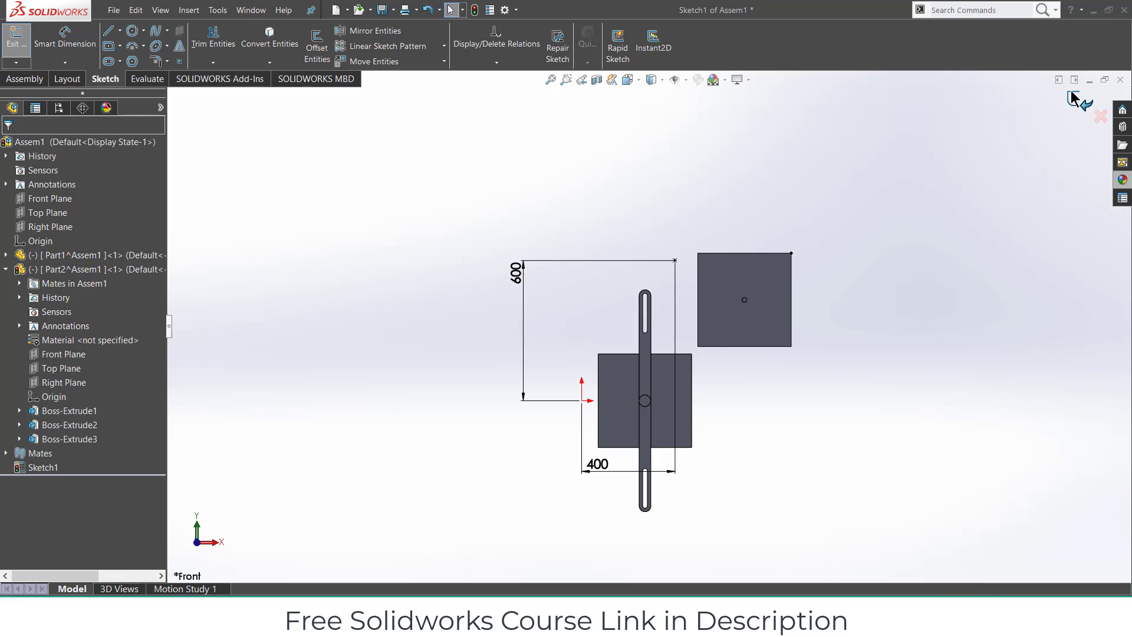
pyautogui.hotkey('ctrl', 'b')
# Edit the first plate within the assembly and start a sketch on its back face near the corner lug
pyautogui.moveTo(912, 280)
pyautogui.mouseDown(button='middle')
pyautogui.moveTo(685, 320)
pyautogui.moveTo(636, 307)
pyautogui.mouseUp(button='middle')
pyautogui.click(637, 299)
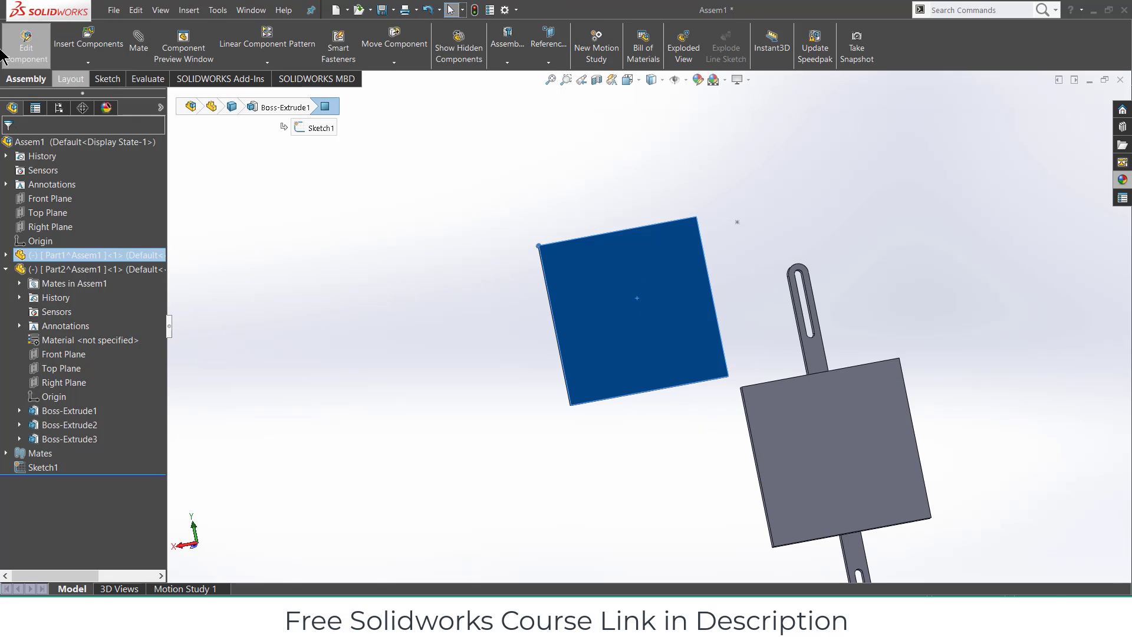
pyautogui.click(25, 43)
pyautogui.scroll(-3, 566, 283)
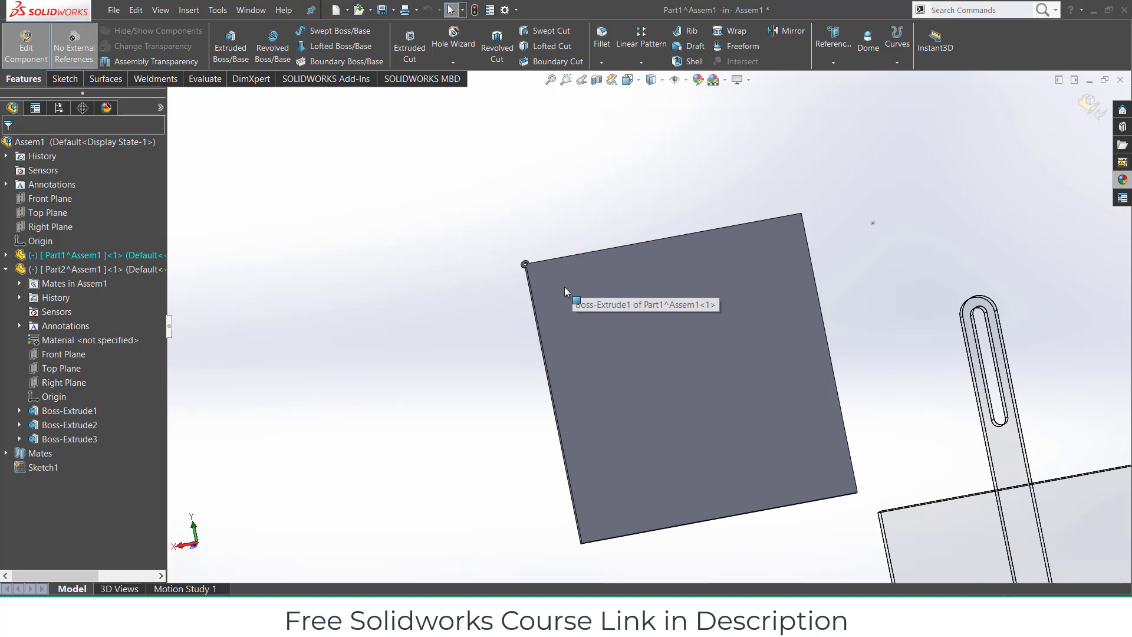
pyautogui.scroll(-2, 566, 283)
pyautogui.click(563, 274)
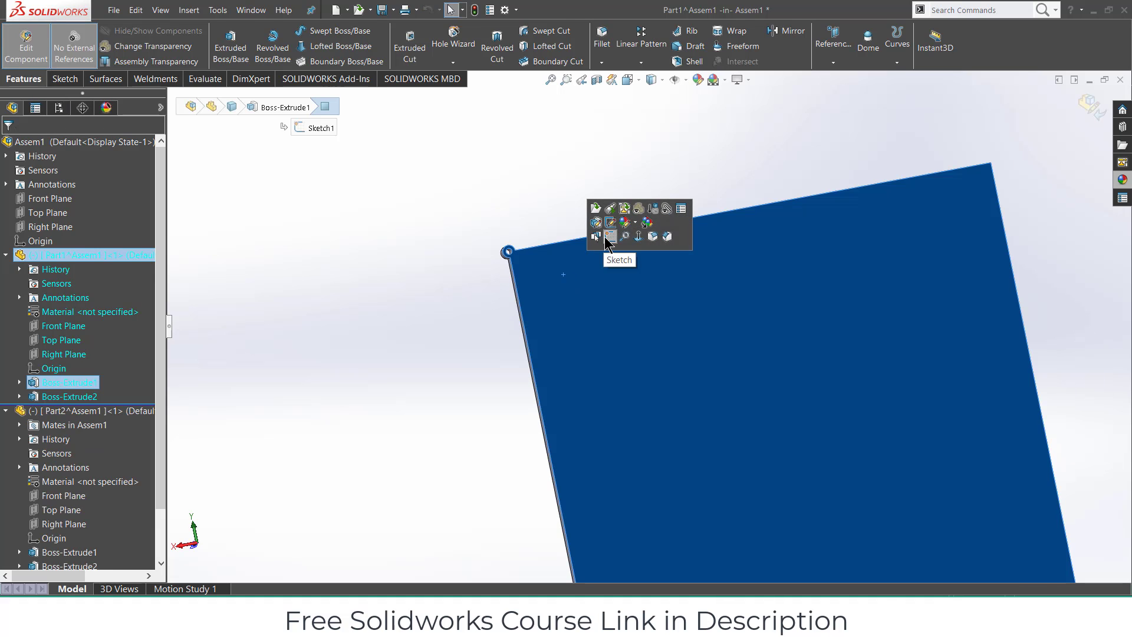
pyautogui.click(602, 239)
# Place a sketch point at the center of the corner lug's hole, then exit the sketch and finish editing the first plate
pyautogui.click(388, 61)
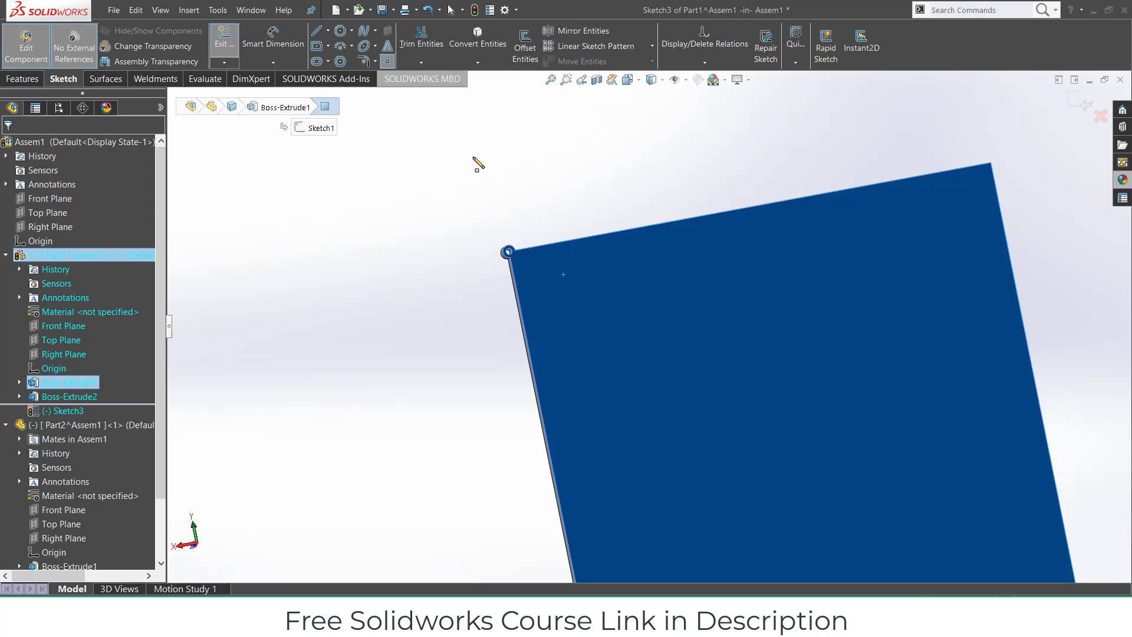
pyautogui.scroll(-5, 510, 253)
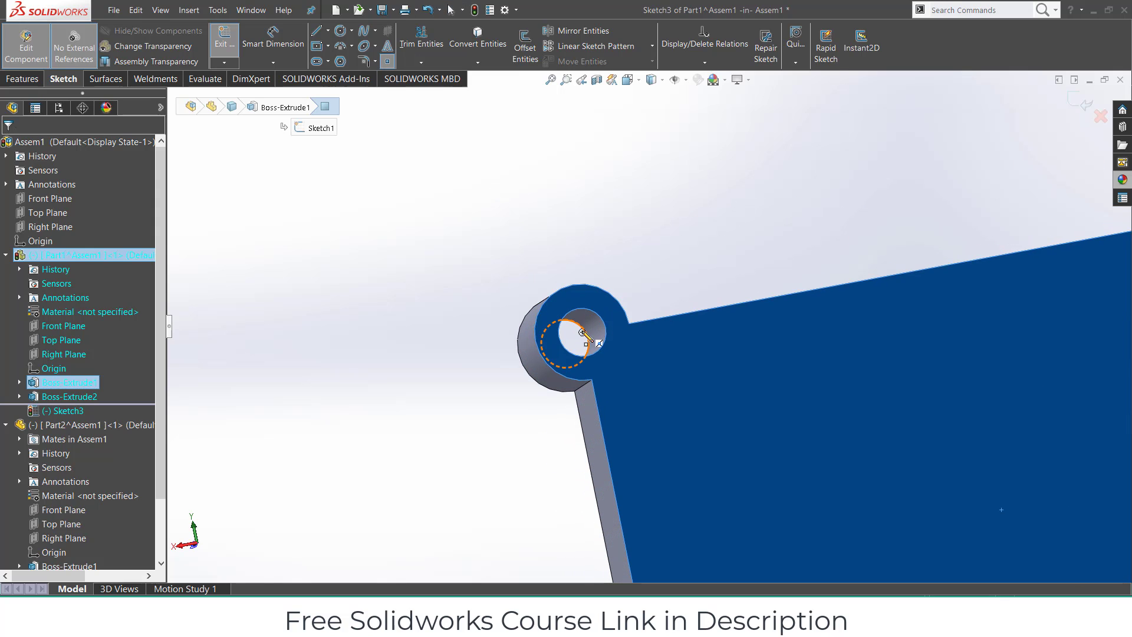
pyautogui.click(582, 332)
pyautogui.press('Escape')
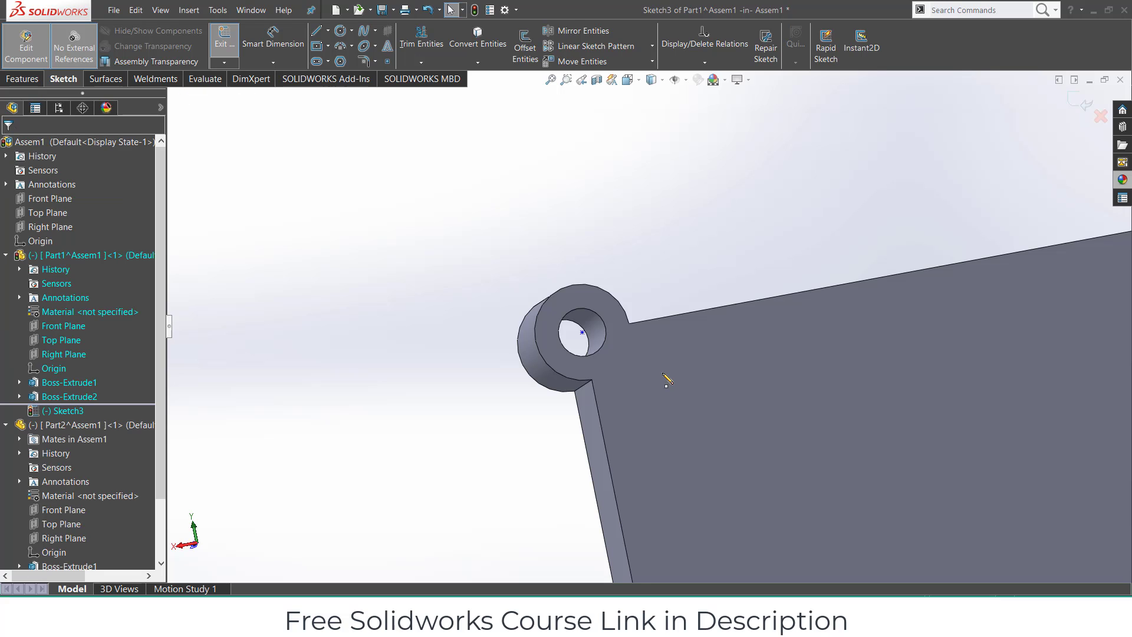
pyautogui.click(1073, 107)
pyautogui.click(1090, 111)
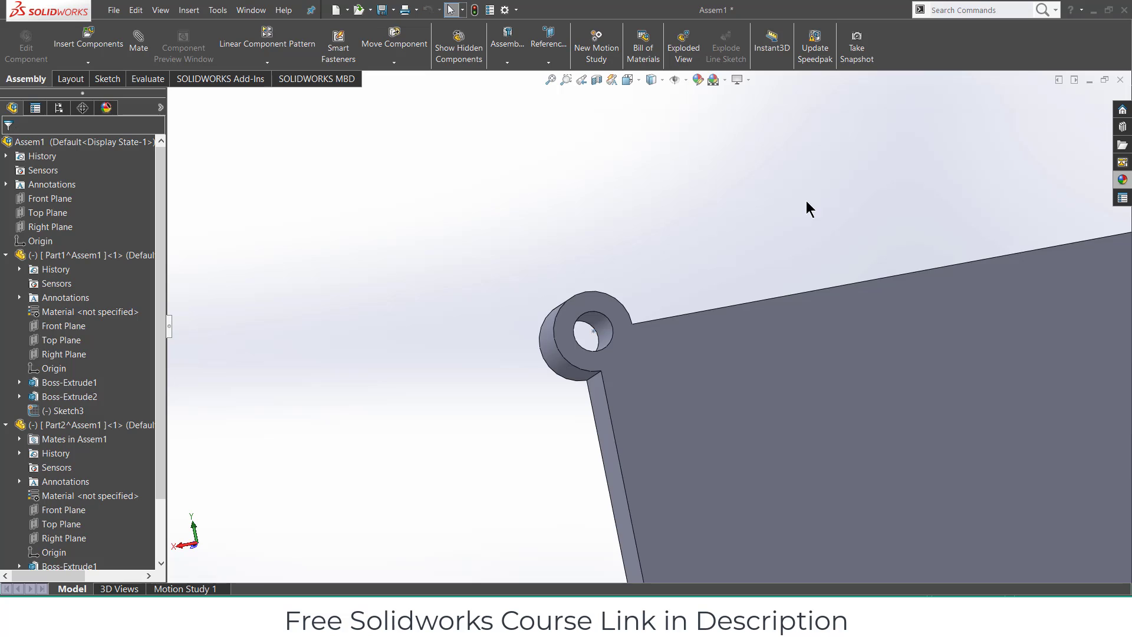
# Mate the point in the first plate's lug hole coincident with the assembly's dimensioned sketch point
pyautogui.scroll(-5, 645, 331)
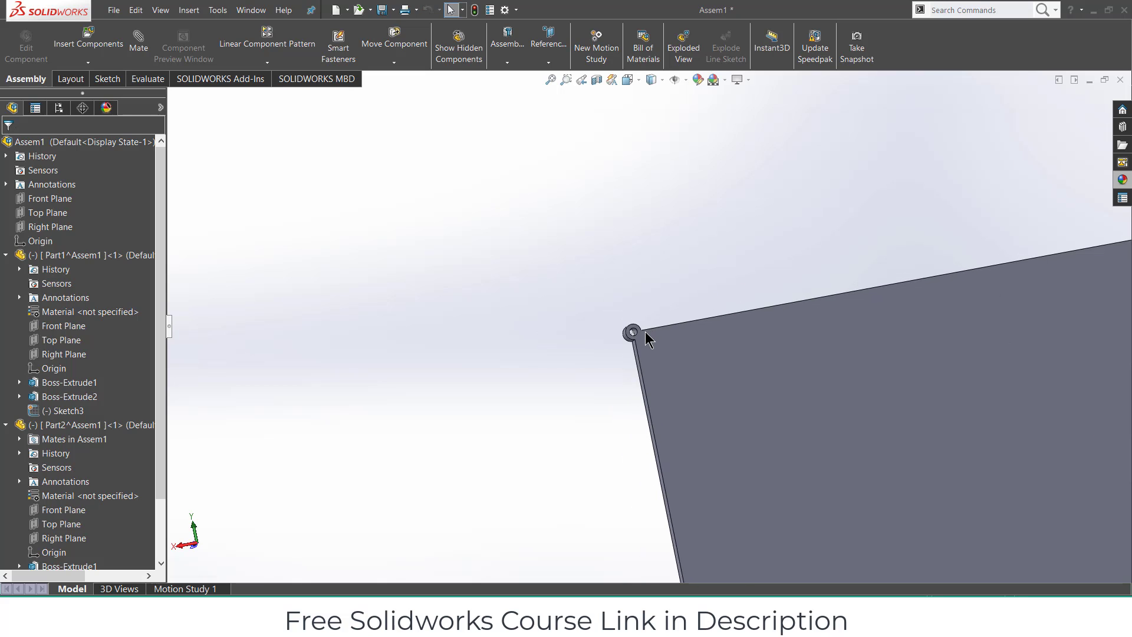
pyautogui.click(587, 327)
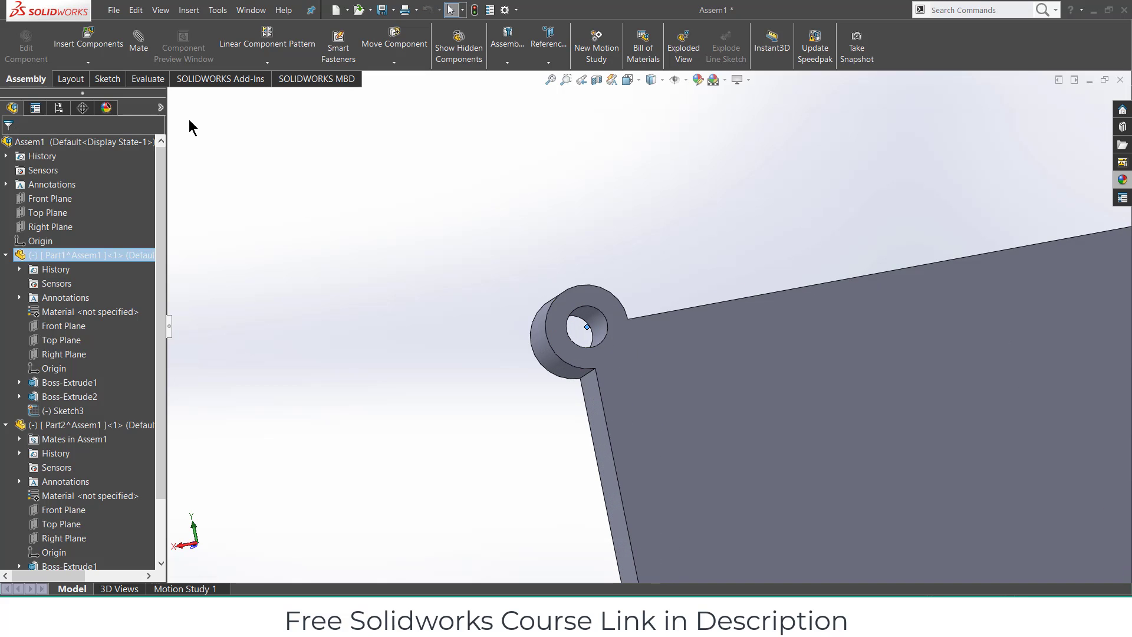
pyautogui.scroll(8, 620, 260)
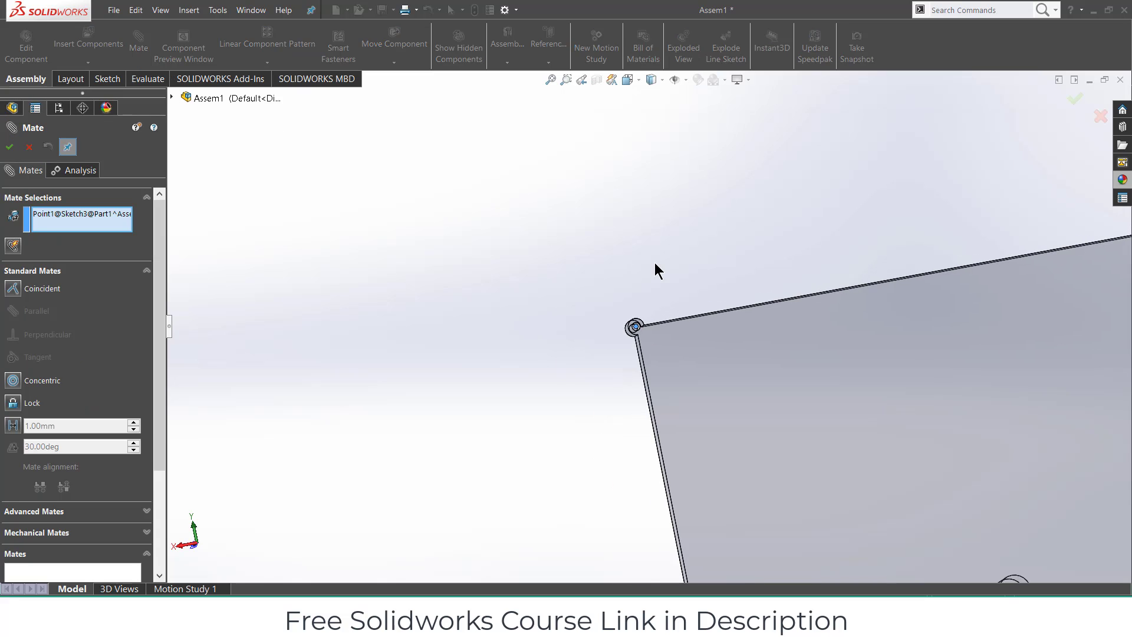
pyautogui.scroll(-3, 849, 301)
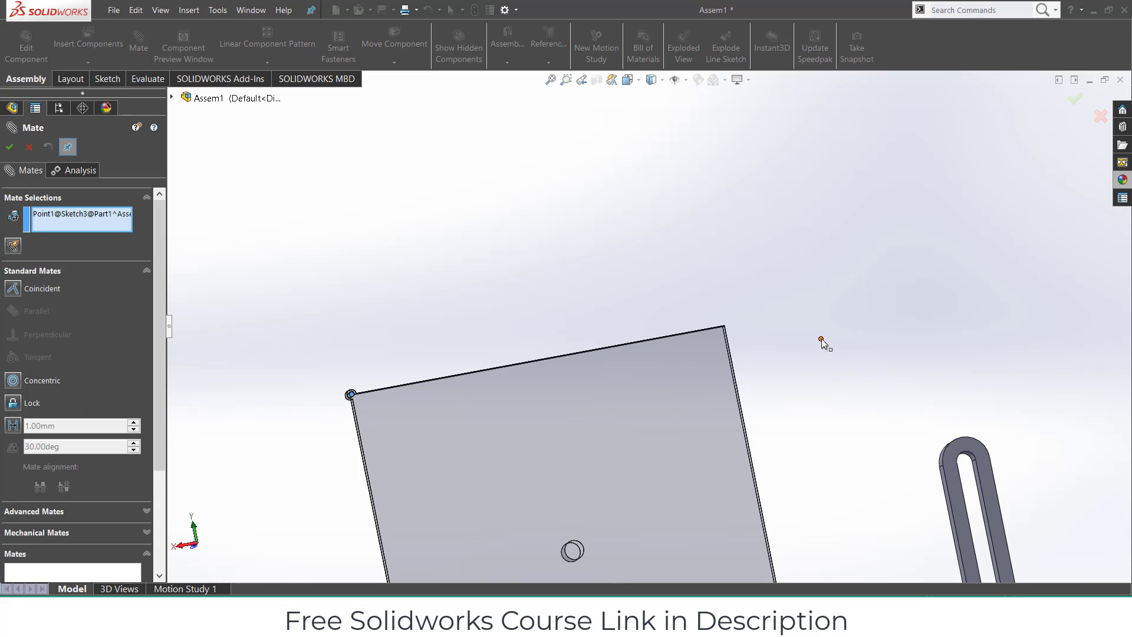
pyautogui.click(820, 340)
pyautogui.click(828, 366)
pyautogui.scroll(5, 804, 400)
pyautogui.moveTo(698, 465); pyautogui.dragTo(707, 377, button='middle')
pyautogui.scroll(-5, 702, 366)
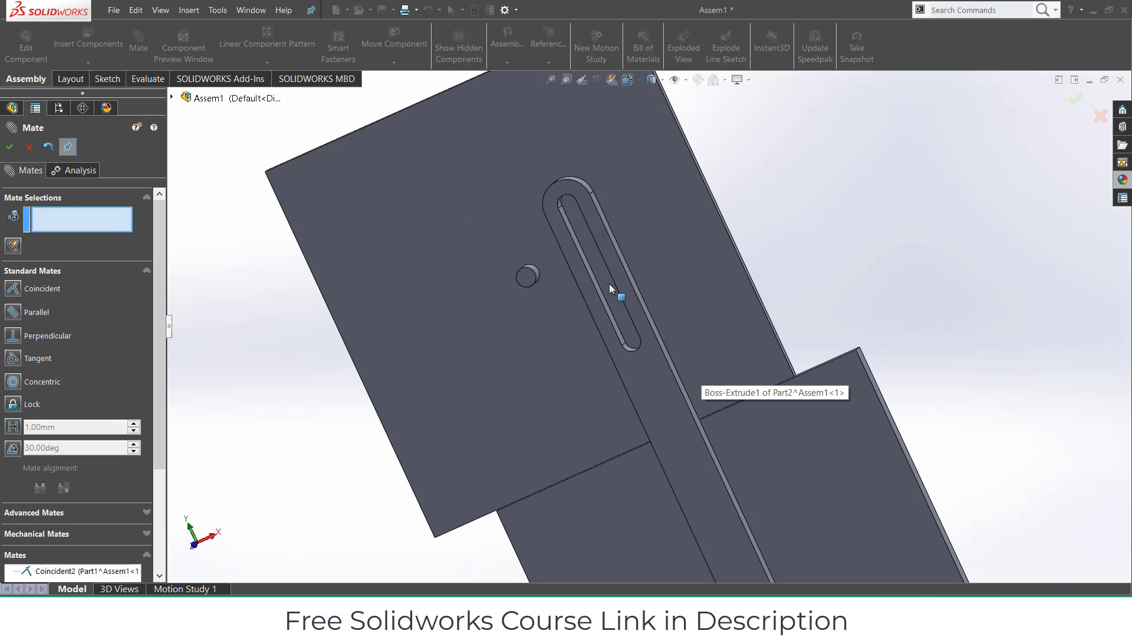
# Add a free Slot mate between the slotted arm's upper slot and the first plate's round peg, then close the Mate command
pyautogui.scroll(-3, 713, 350)
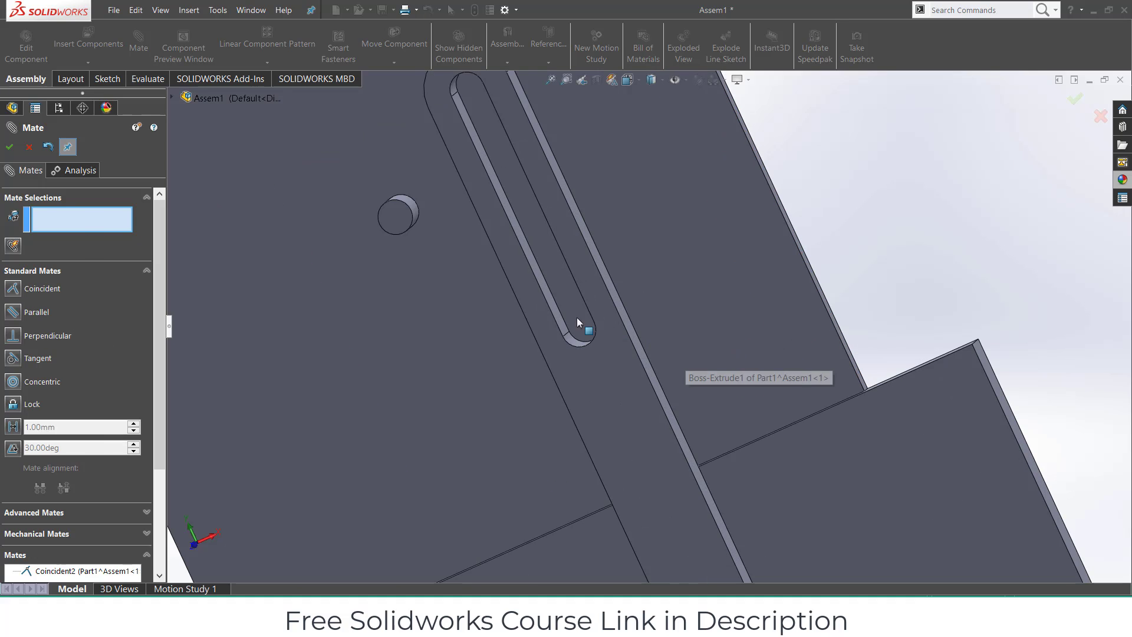
pyautogui.click(88, 535)
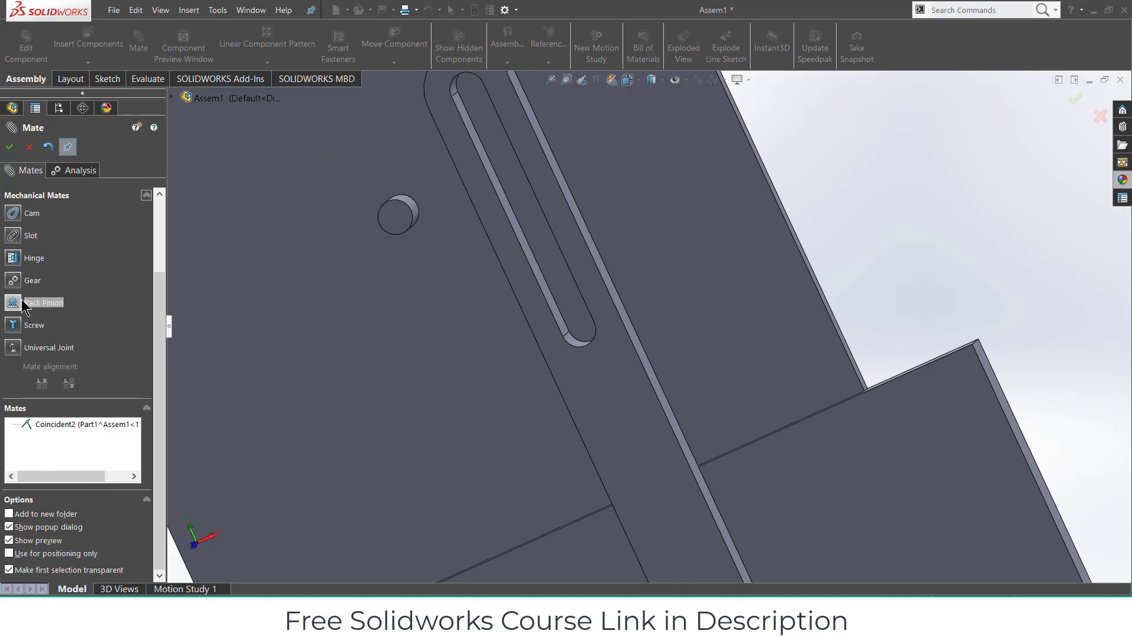
pyautogui.click(13, 235)
pyautogui.scroll(3, 514, 247)
pyautogui.click(530, 276)
pyautogui.scroll(-5, 531, 276)
pyautogui.click(592, 311)
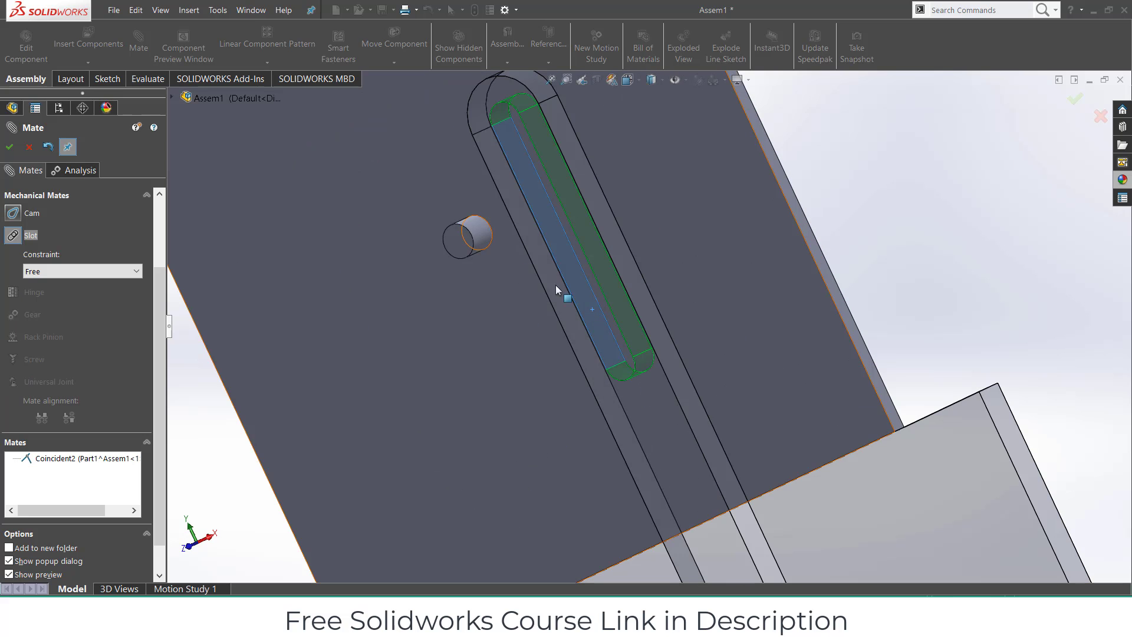
pyautogui.click(473, 224)
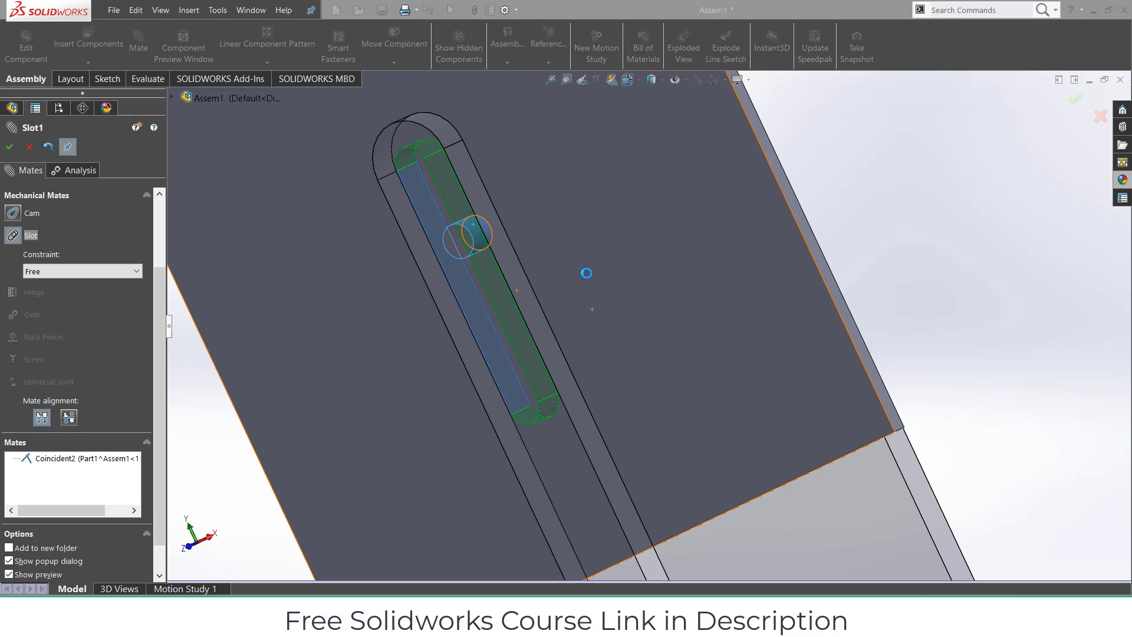
pyautogui.scroll(5, 642, 348)
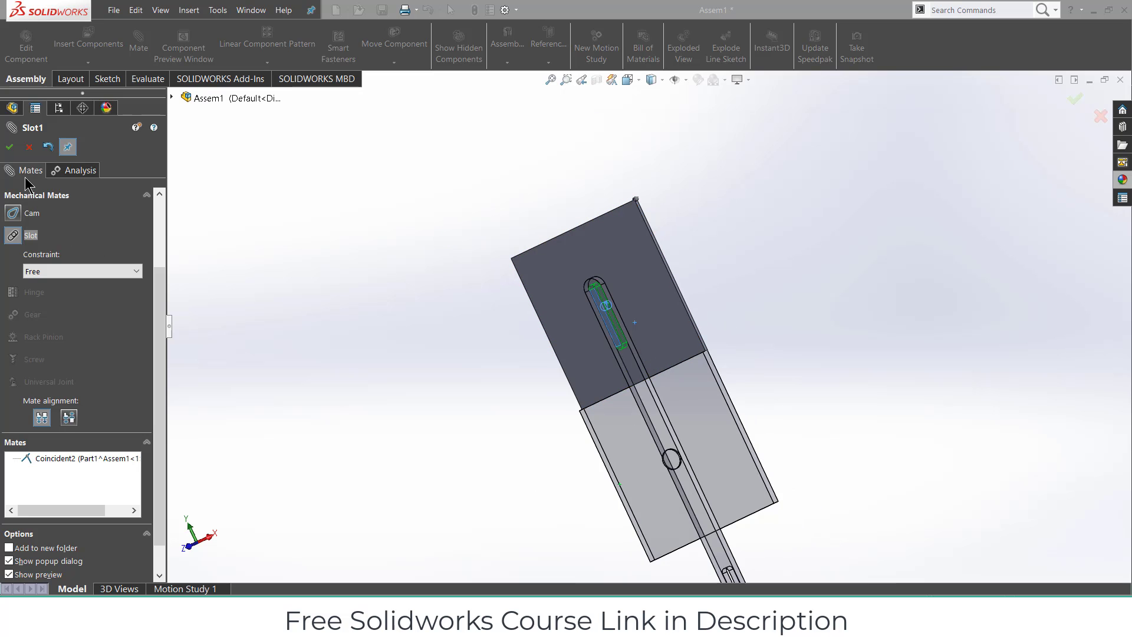
pyautogui.click(9, 147)
pyautogui.moveTo(581, 391); pyautogui.dragTo(647, 371, button='middle')
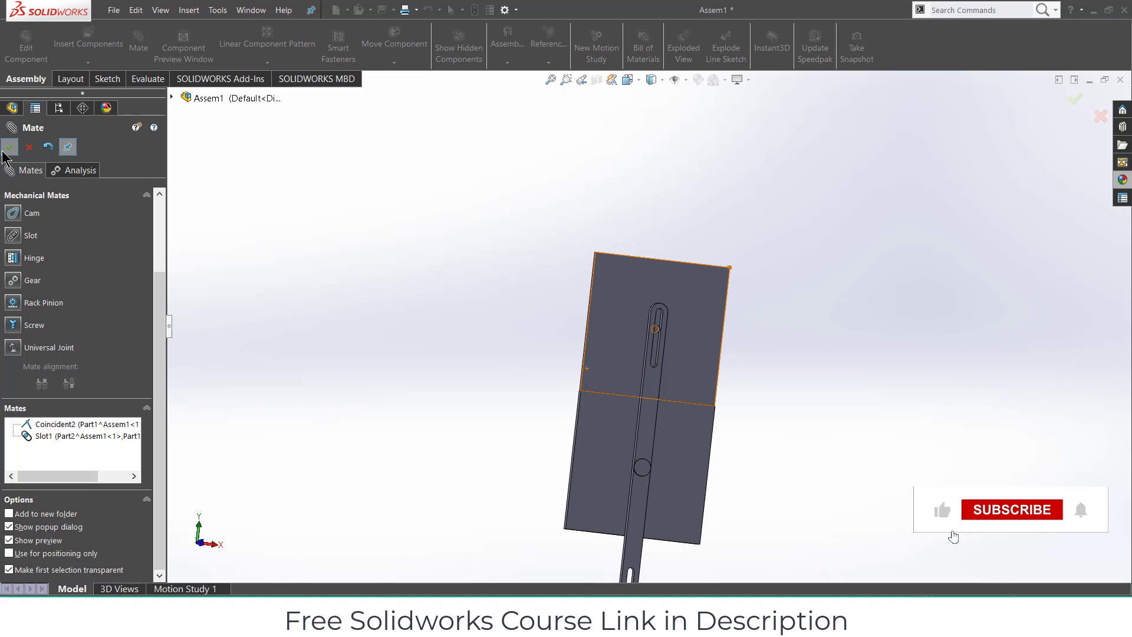
pyautogui.press('Escape')
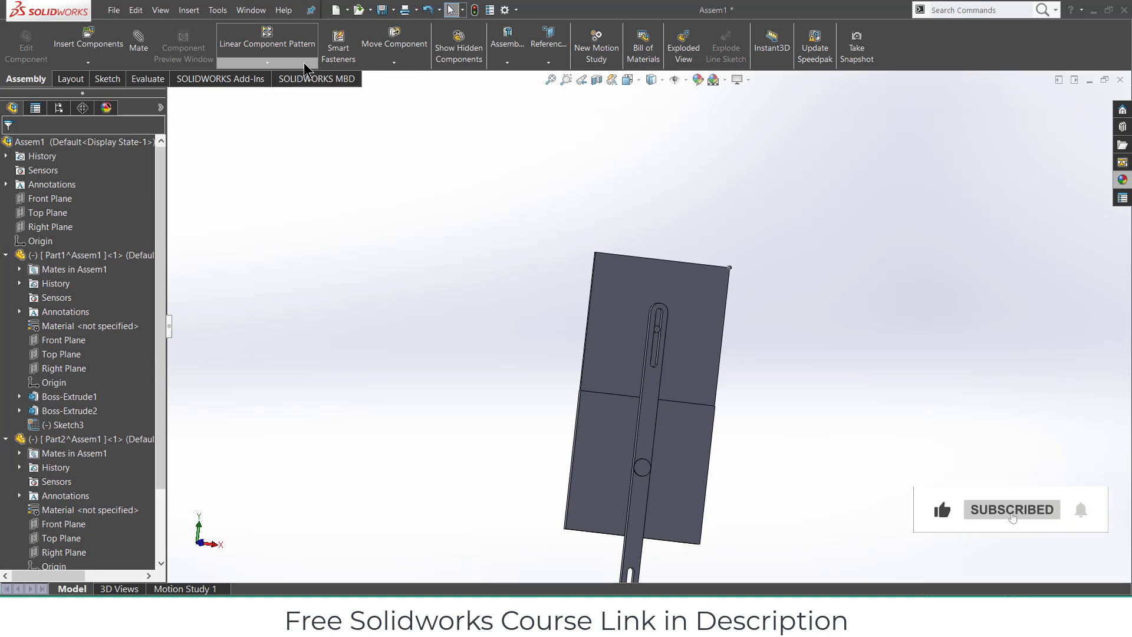
# Mirror the first plate about the assembly's Top Plane
pyautogui.click(267, 62)
pyautogui.click(285, 166)
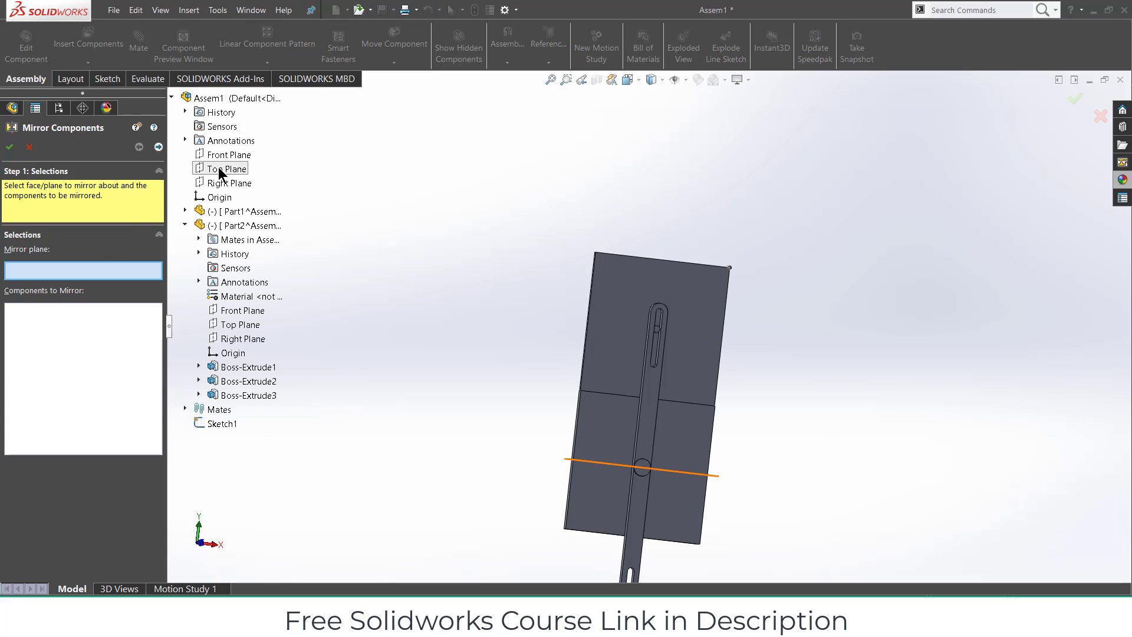
pyautogui.click(227, 169)
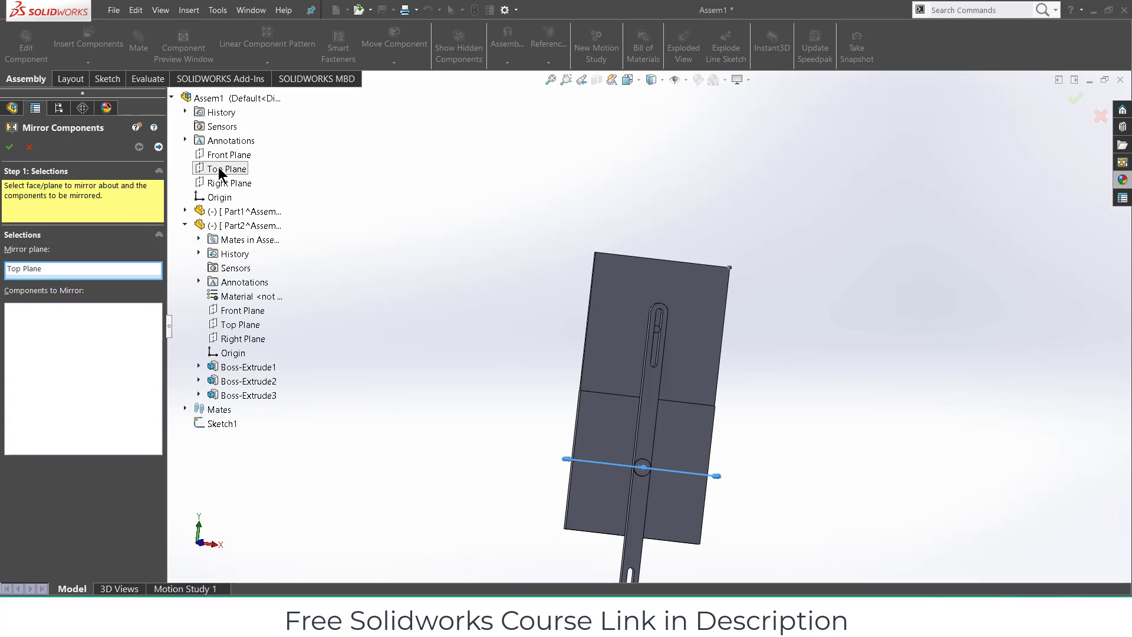
pyautogui.click(707, 328)
pyautogui.scroll(3, 713, 338)
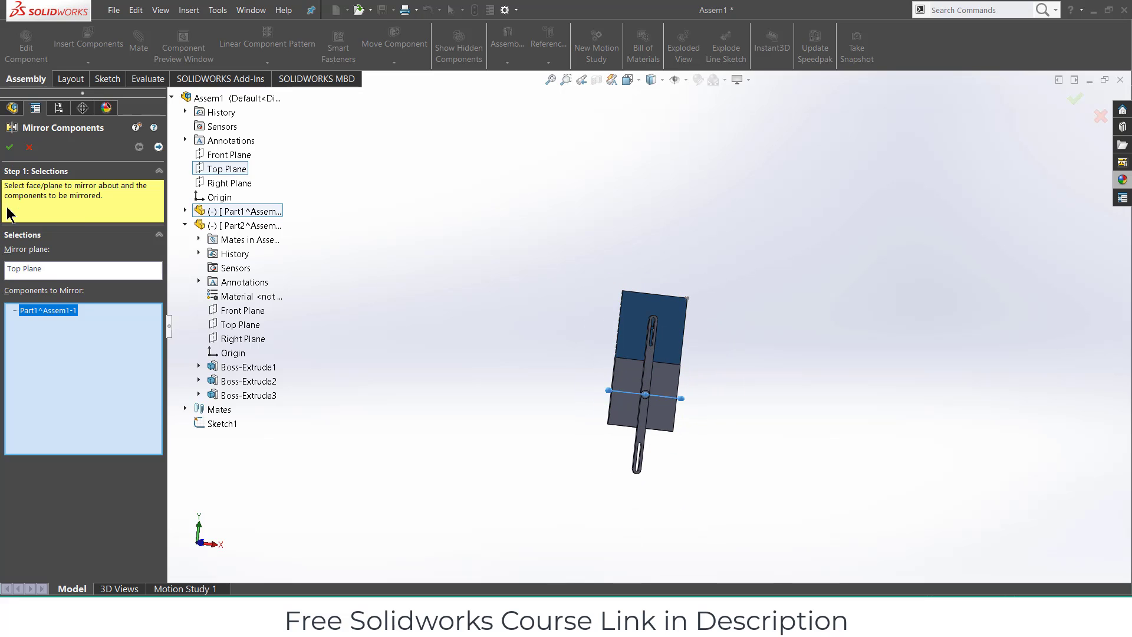
pyautogui.click(10, 148)
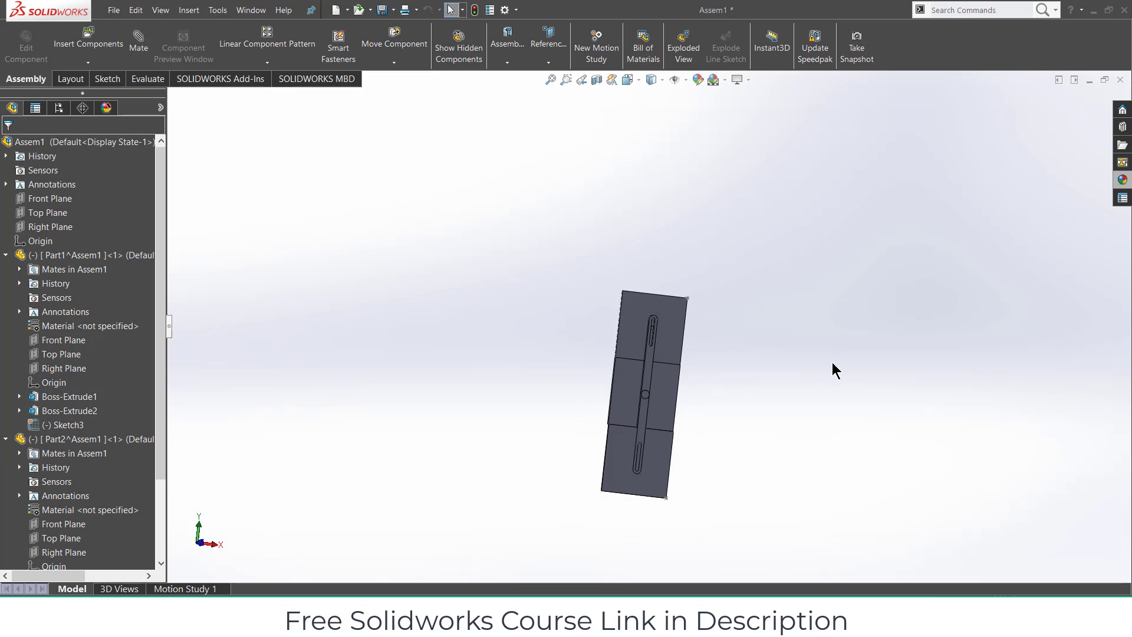
# Slide the slotted-arm plate sideways in the front view to check how the mated plates move
pyautogui.click(666, 394)
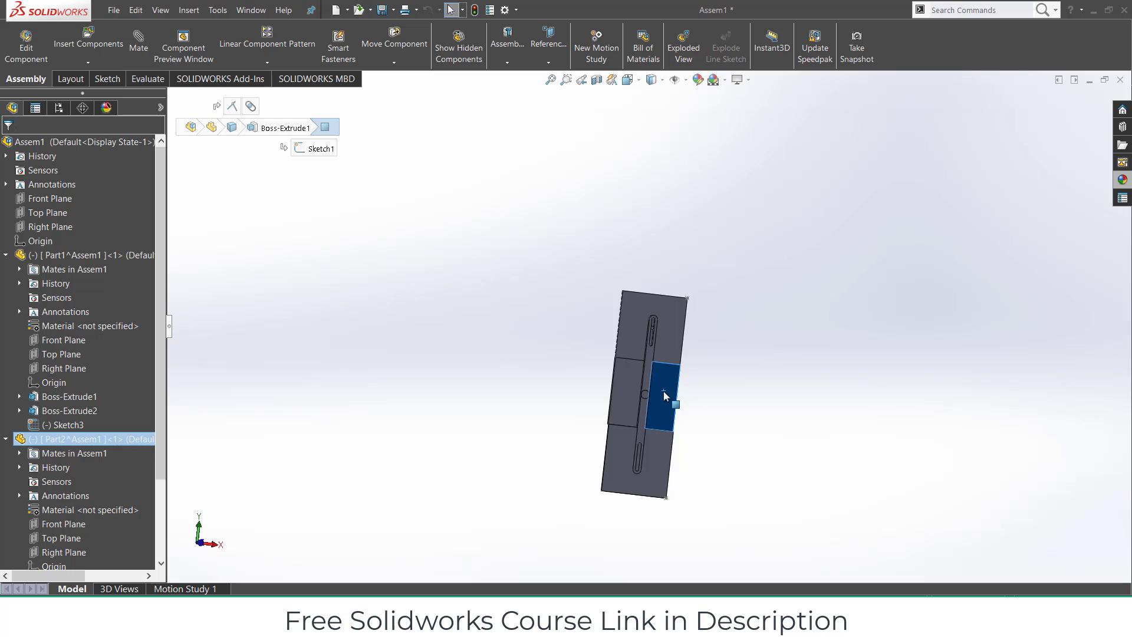
pyautogui.scroll(-2, 664, 393)
pyautogui.hotkey('ctrl', '8')
pyautogui.moveTo(685, 352); pyautogui.dragTo(660, 345)
pyautogui.press('Escape')
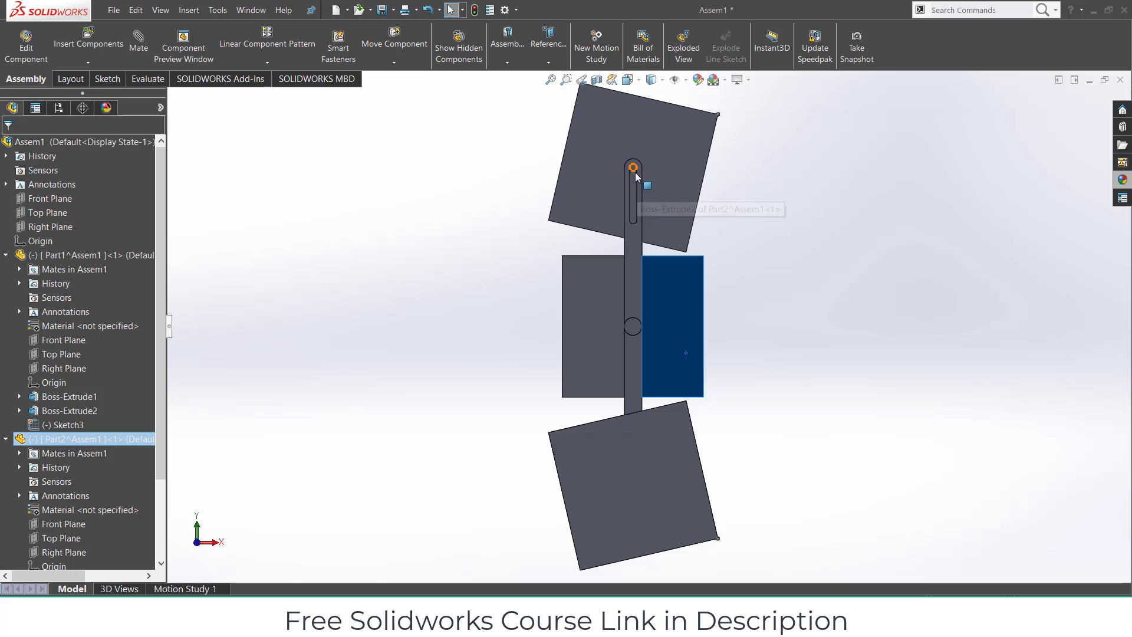
pyautogui.moveTo(685, 274); pyautogui.dragTo(731, 219)
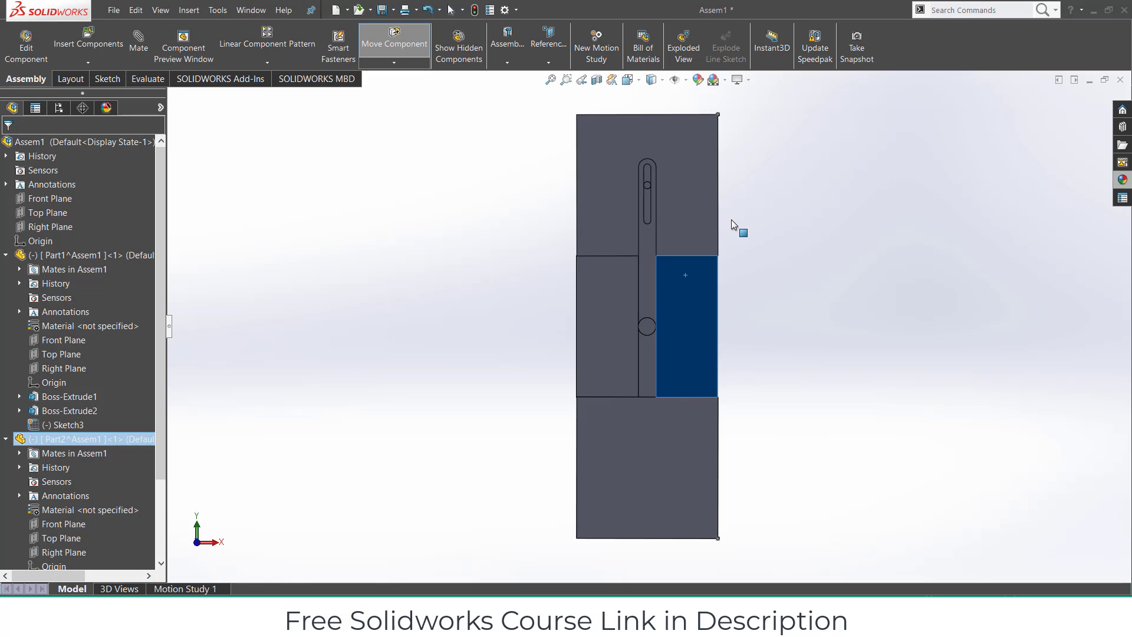
pyautogui.press('Escape')
pyautogui.click(824, 320)
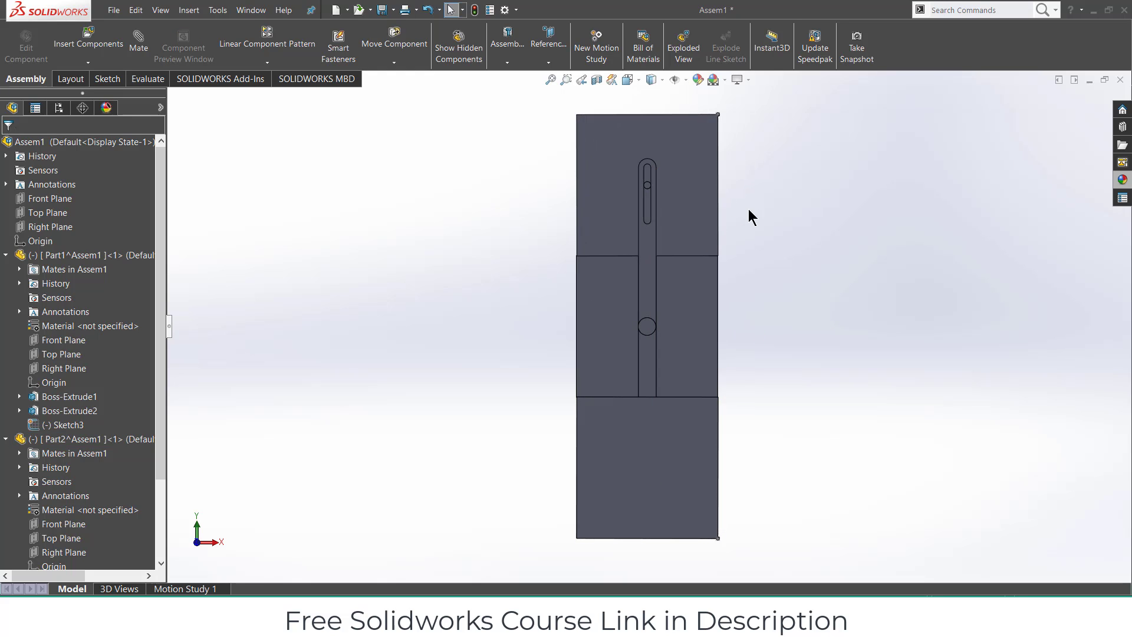
# Examine the mirrored plate from behind and from the side for its fit with the arm's lower slot
pyautogui.moveTo(619, 329); pyautogui.dragTo(593, 496, button='middle')
pyautogui.scroll(-5, 563, 348)
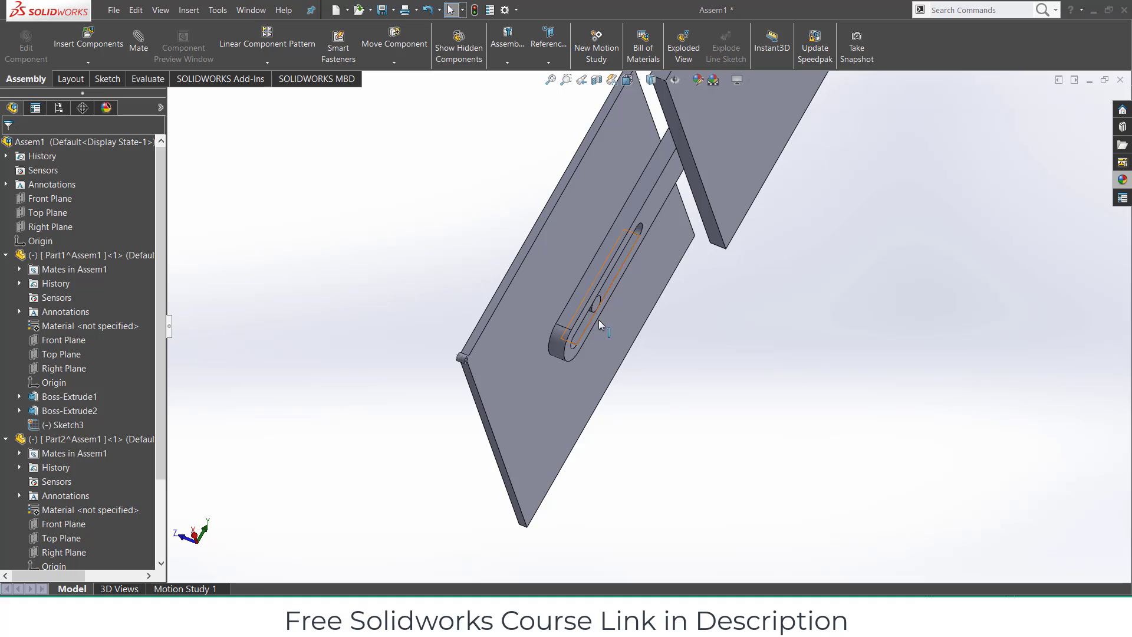
pyautogui.scroll(3, 592, 311)
pyautogui.moveTo(592, 311)
pyautogui.mouseDown(button='middle')
pyautogui.moveTo(664, 329)
pyautogui.moveTo(612, 318)
pyautogui.mouseUp(button='middle')
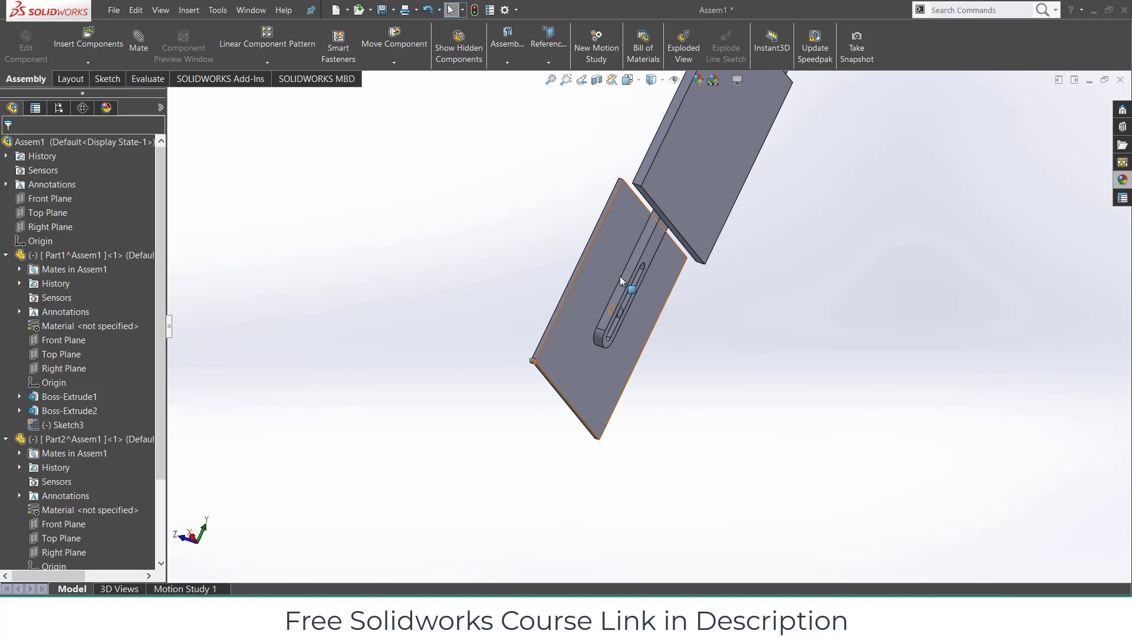
pyautogui.hotkey('ctrl', '1')
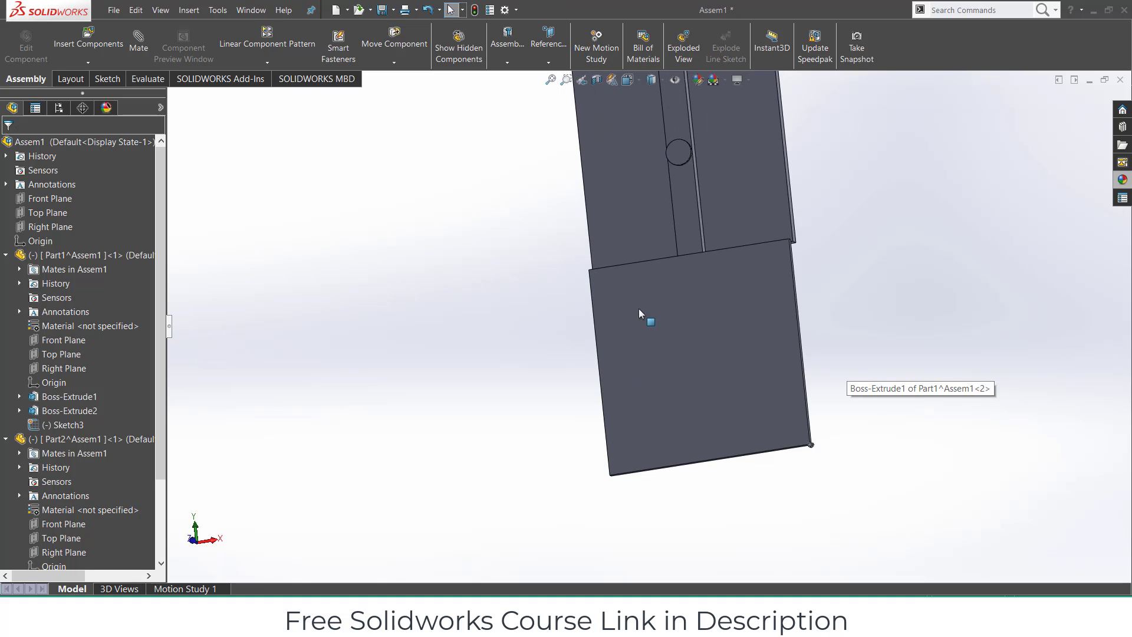
pyautogui.moveTo(639, 309); pyautogui.dragTo(595, 341, button='middle')
pyautogui.moveTo(693, 339); pyautogui.dragTo(656, 319, button='middle')
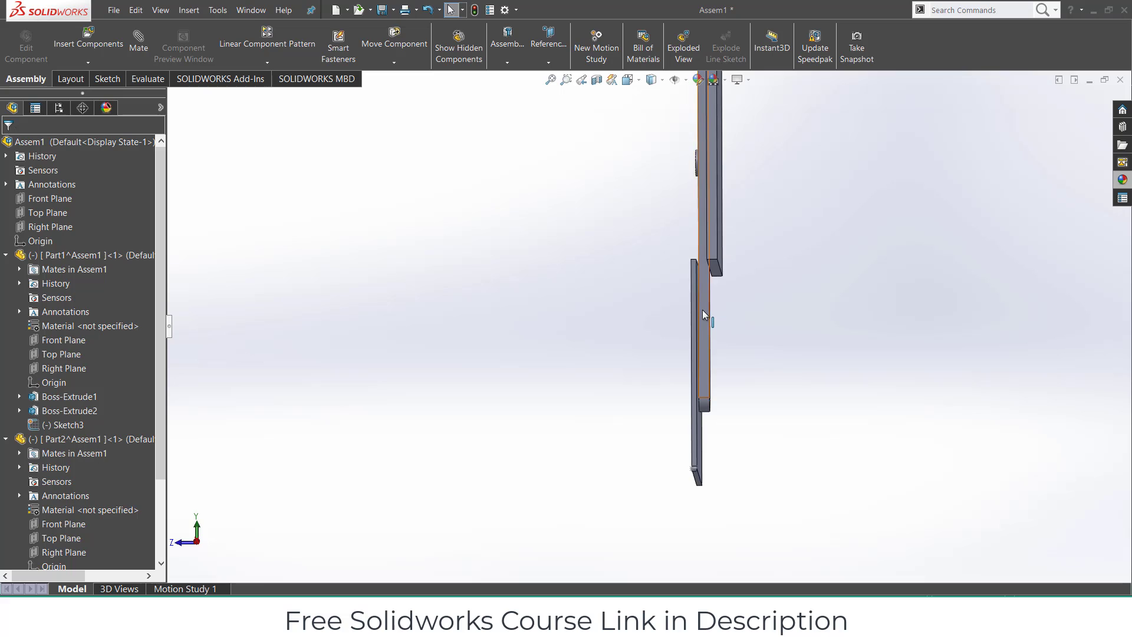
pyautogui.scroll(-2, 702, 315)
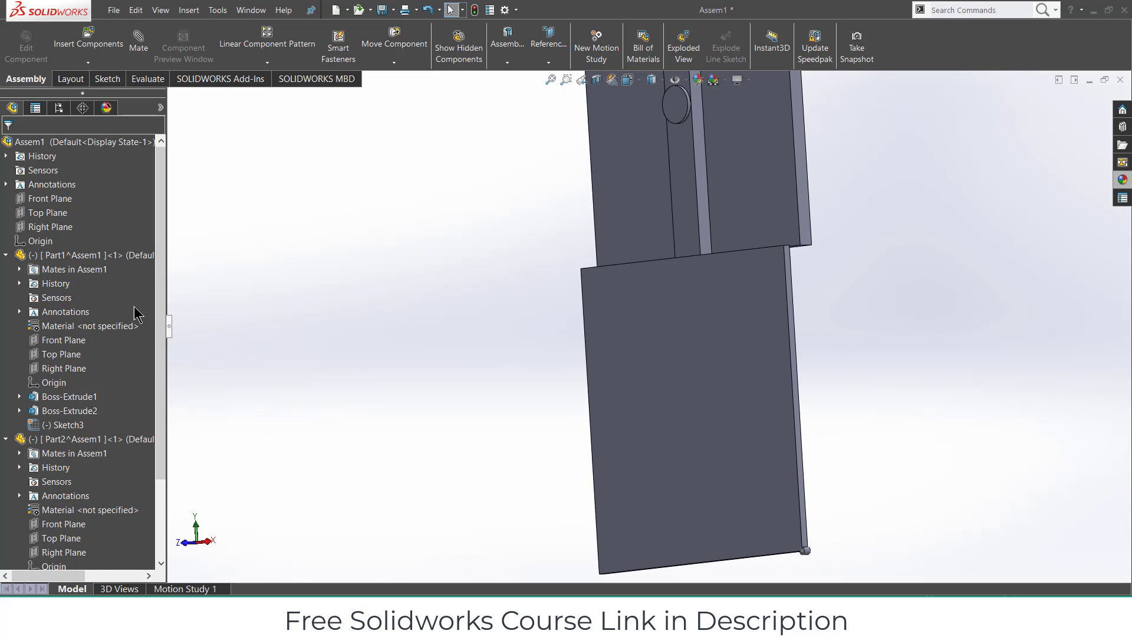
# Open the mirrored component feature for editing, review its mirror plane and component, and accept it as is
pyautogui.scroll(-3, 136, 311)
pyautogui.click(33, 556)
pyautogui.rightClick(34, 556)
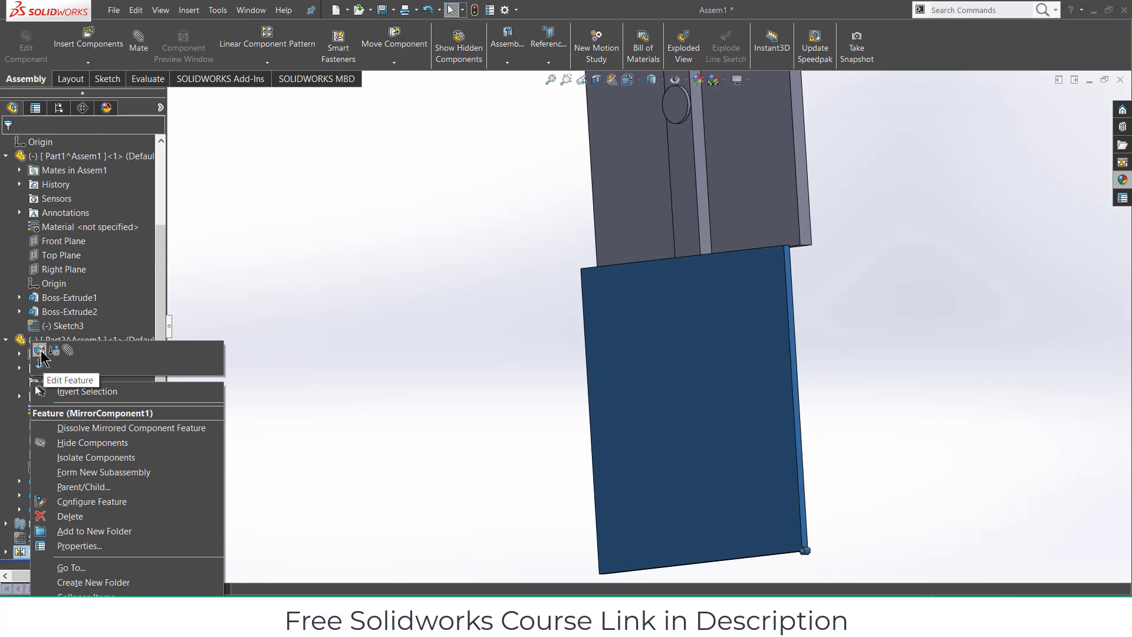
pyautogui.click(40, 351)
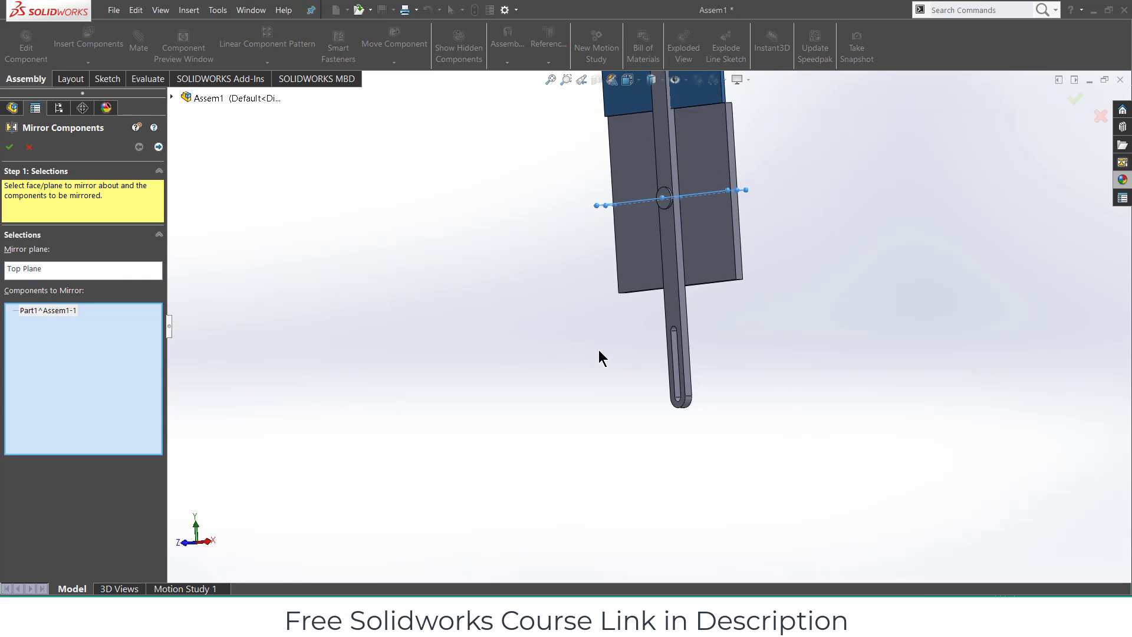
pyautogui.moveTo(599, 349); pyautogui.dragTo(698, 182, button='middle')
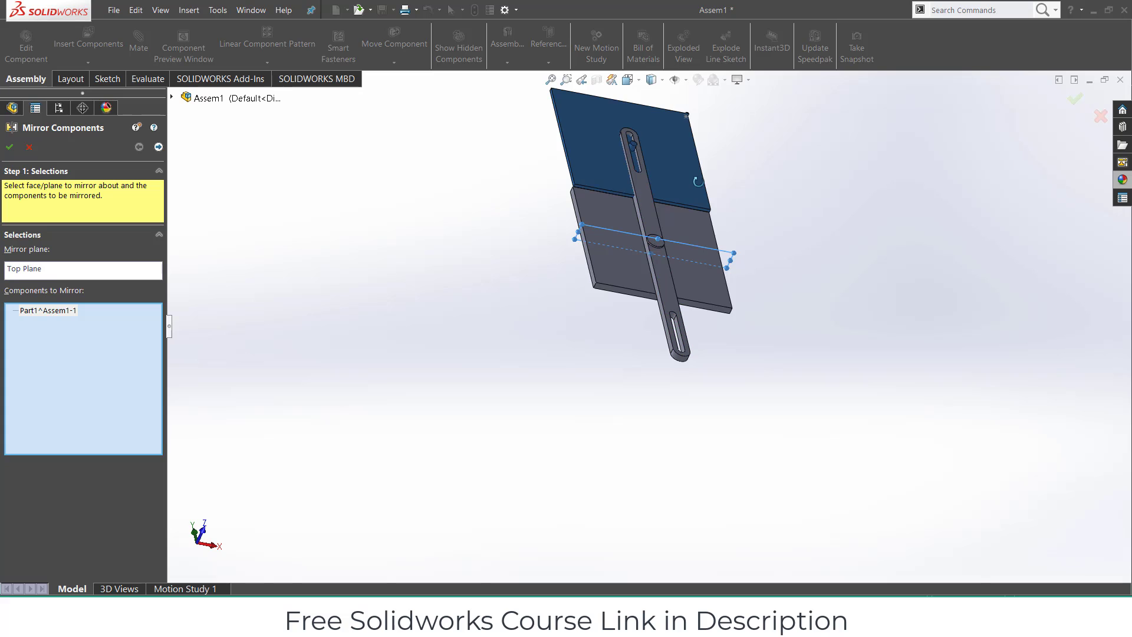
pyautogui.press('Return')
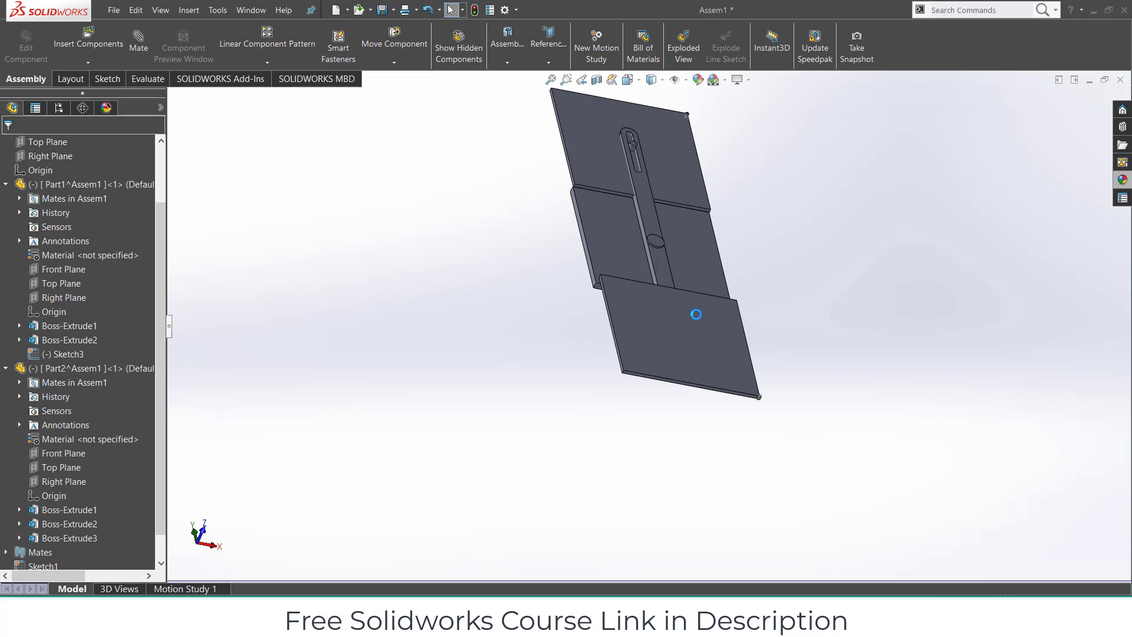
# Delete the mirrored copy of the first plate from the assembly
pyautogui.click(659, 338)
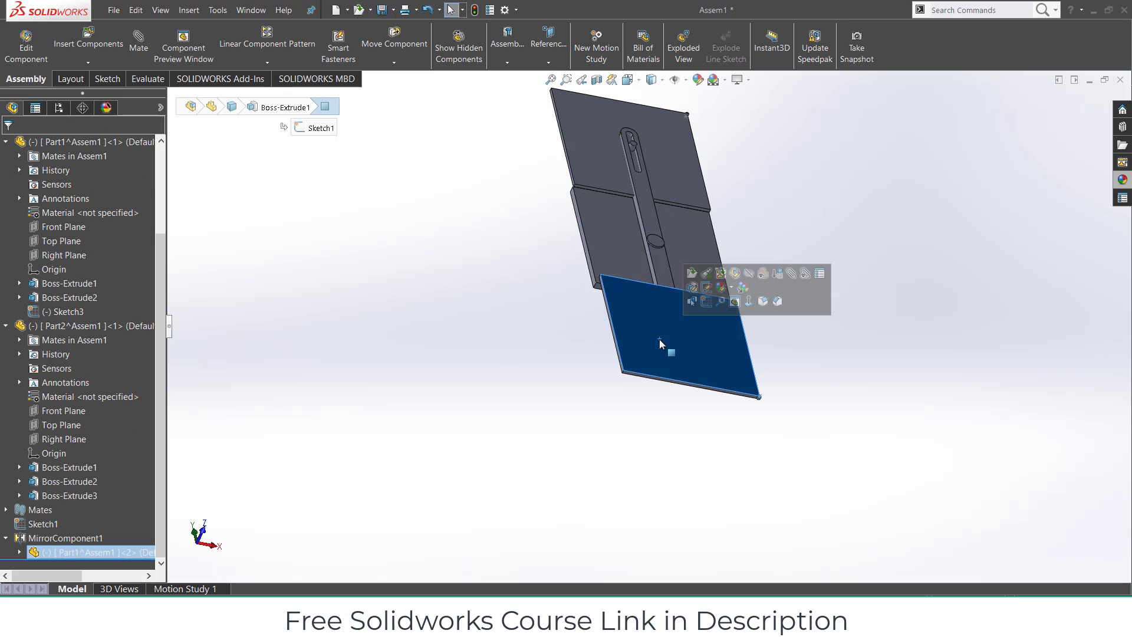
pyautogui.press('Delete')
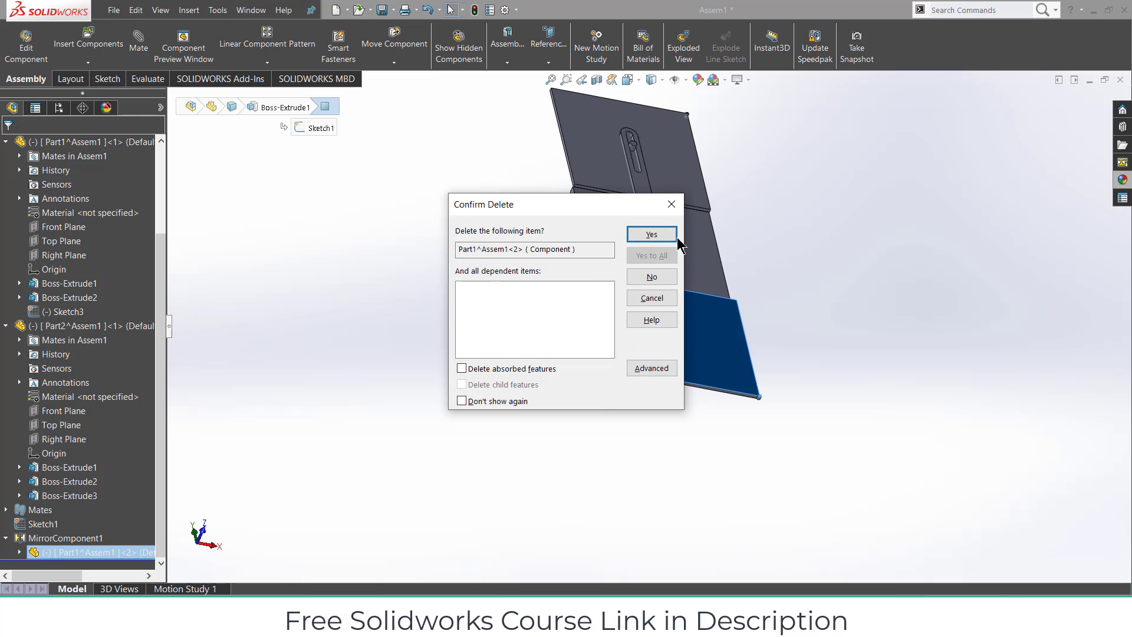
pyautogui.click(652, 235)
# Sketch a point below the plates on the assembly's Front Plane and set its vertical distance from the origin to 600 mm
pyautogui.moveTo(670, 248); pyautogui.dragTo(652, 373, button='middle')
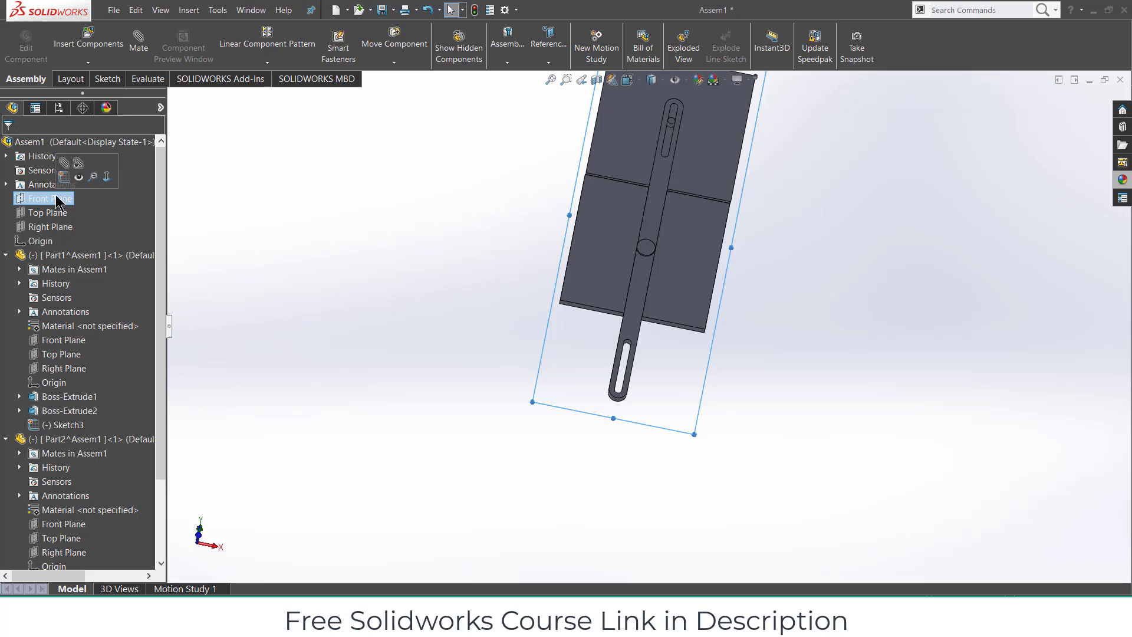
pyautogui.click(64, 179)
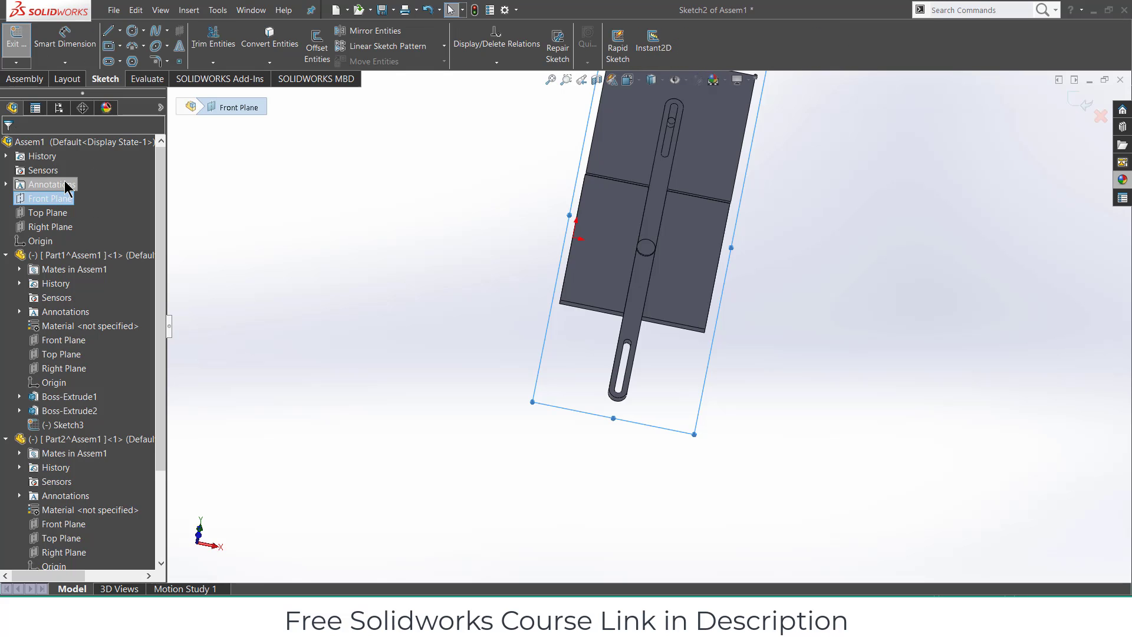
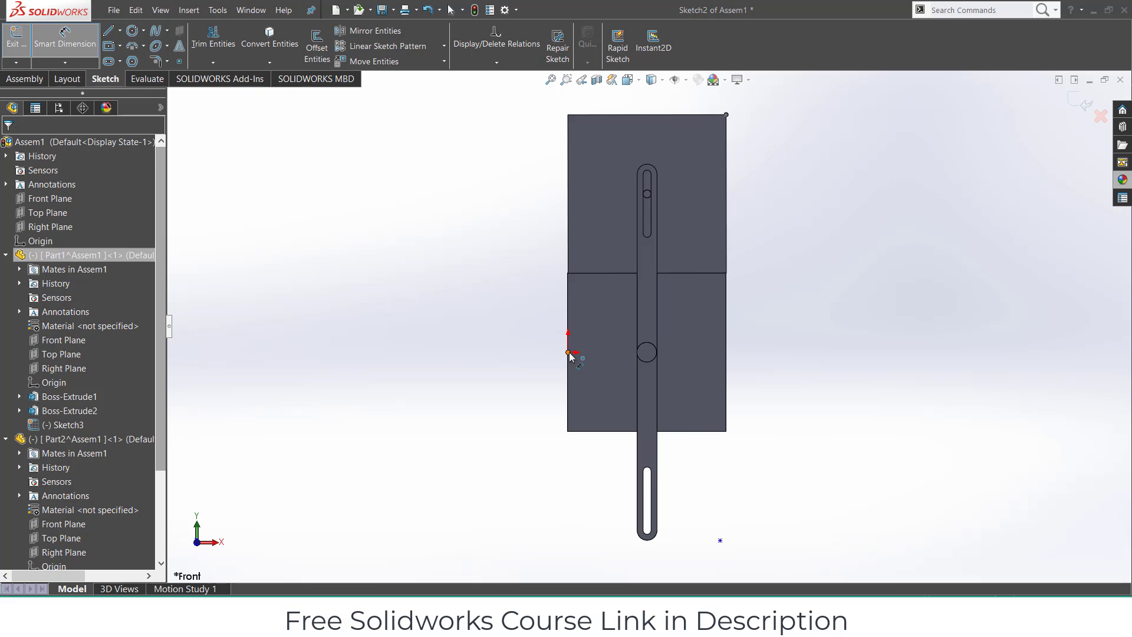
pyautogui.click(719, 540)
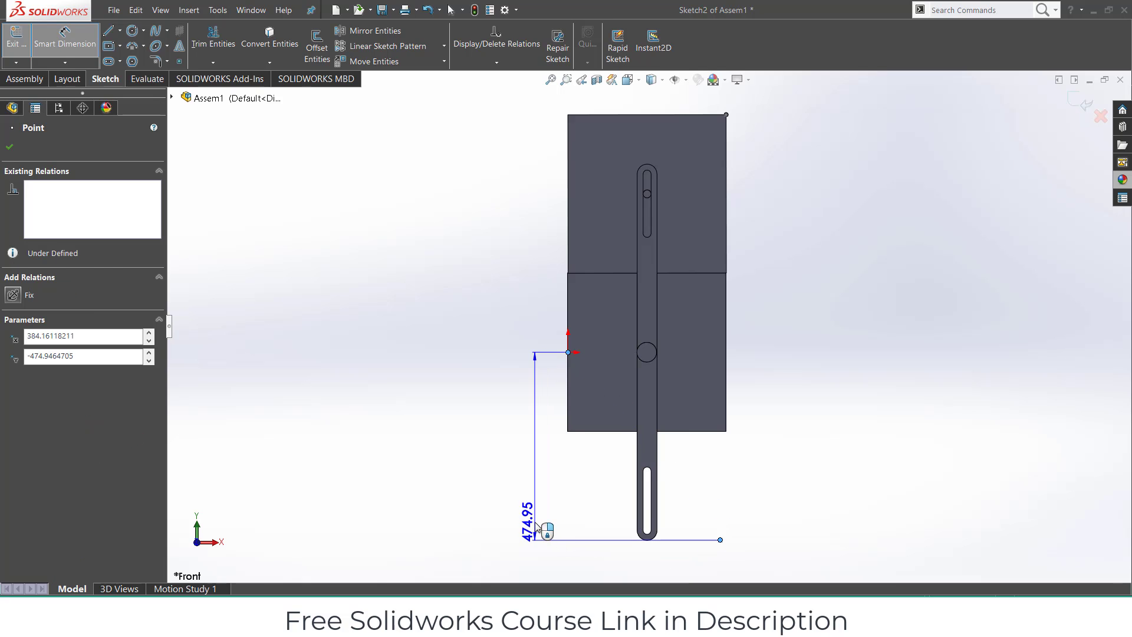
pyautogui.click(533, 521)
pyautogui.write('600')
pyautogui.press('Return')
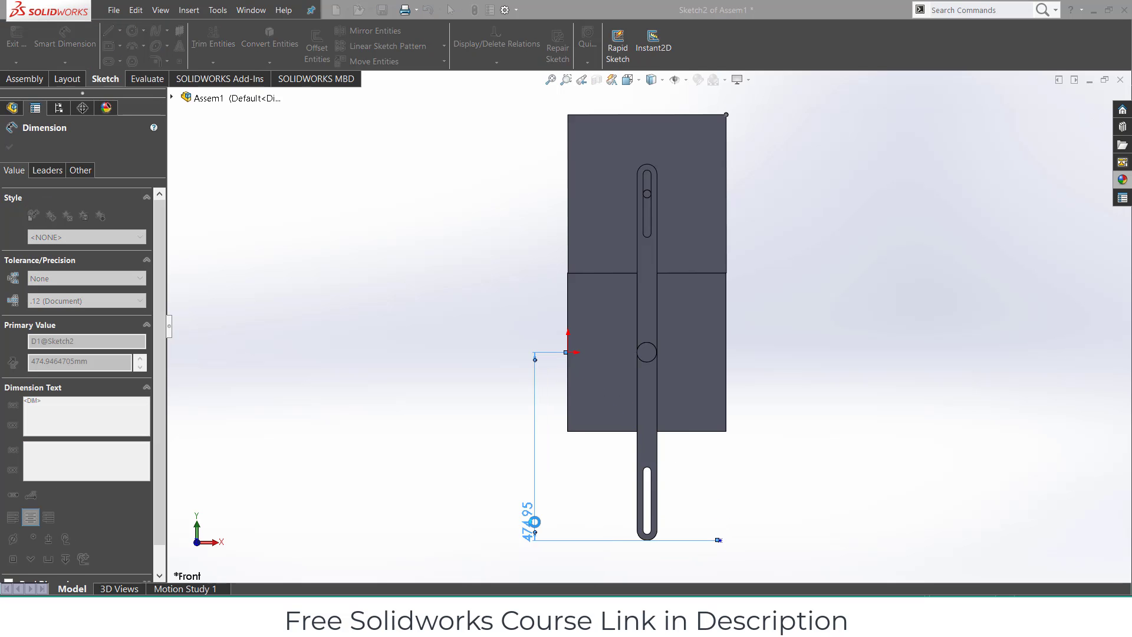
pyautogui.scroll(5, 656, 491)
pyautogui.scroll(-4, 625, 347)
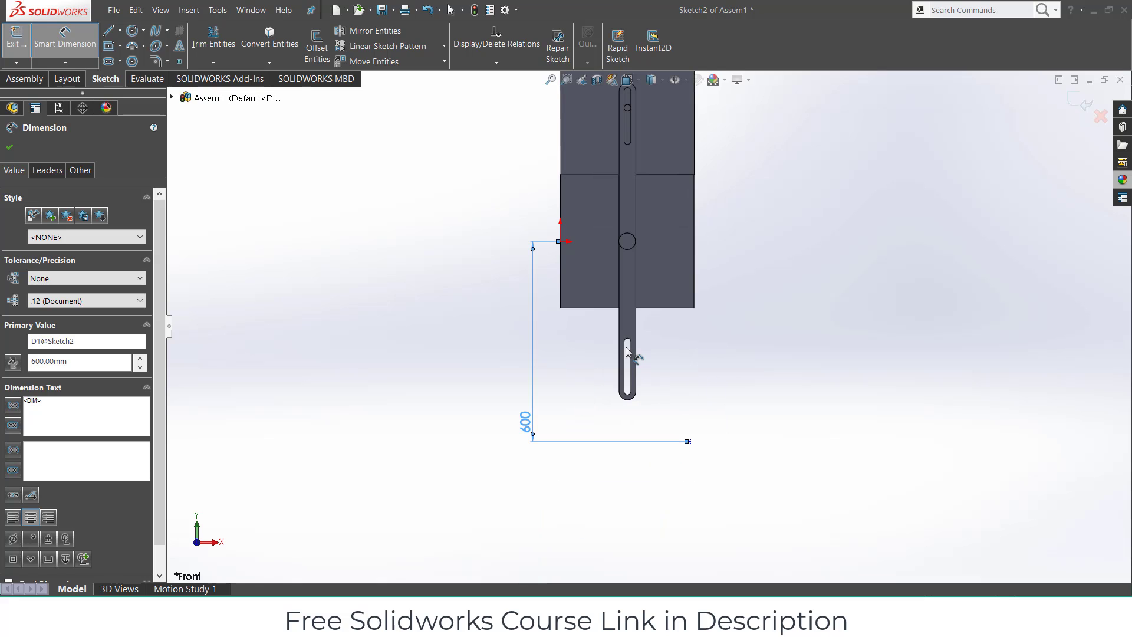
# Dimension the lower sketch point's horizontal distance from the assembly origin at 400 mm
pyautogui.click(561, 242)
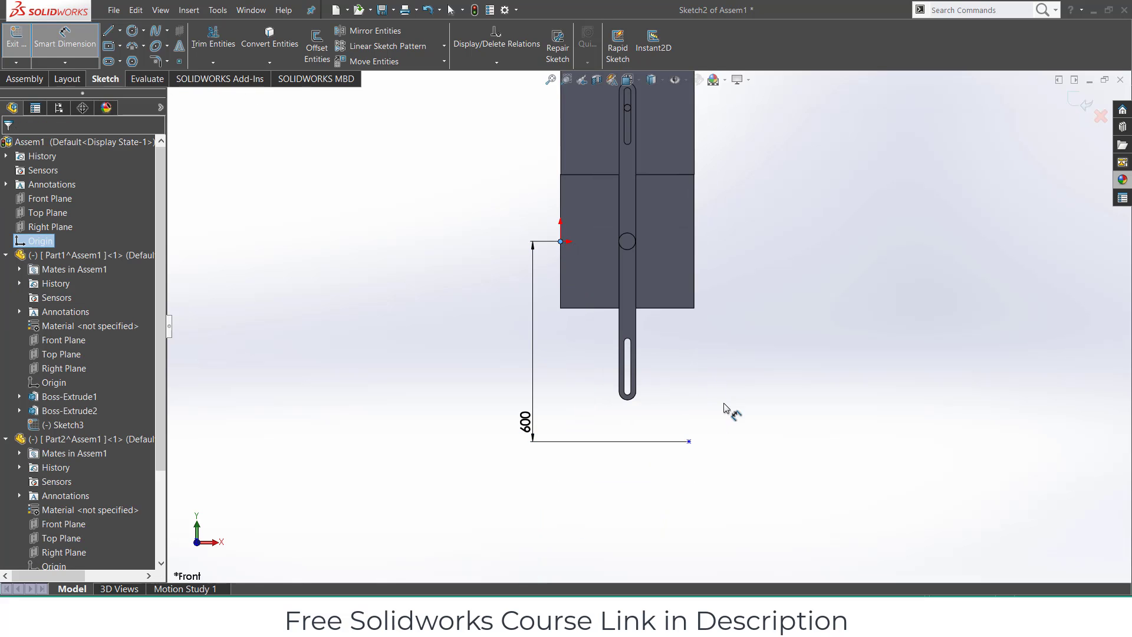
pyautogui.click(689, 442)
pyautogui.click(631, 501)
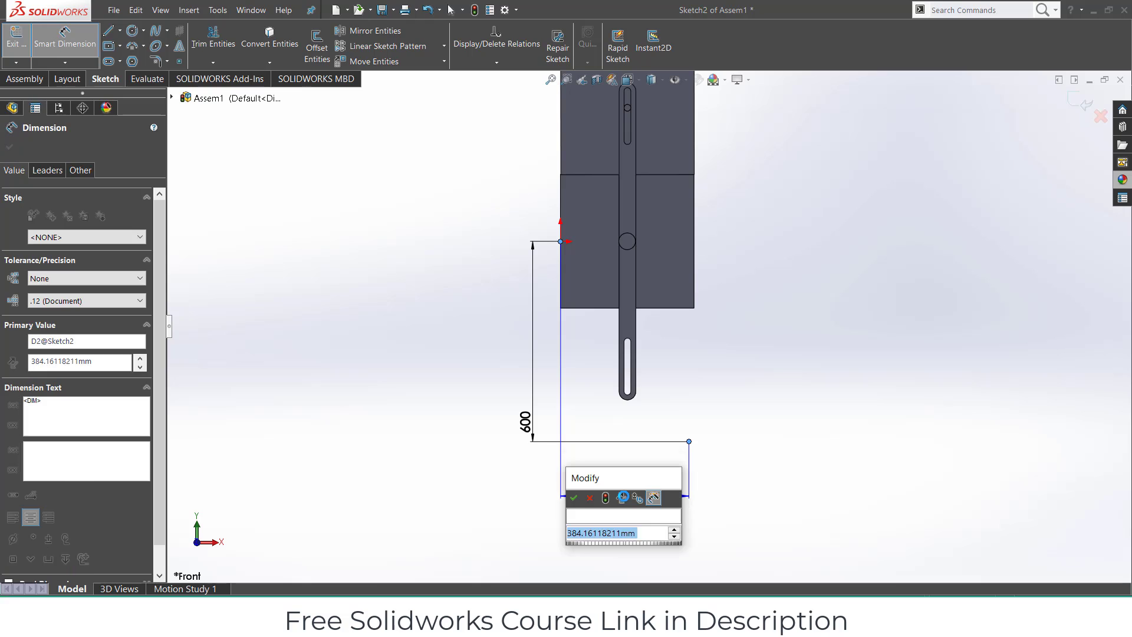
pyautogui.write('400')
pyautogui.press('Return')
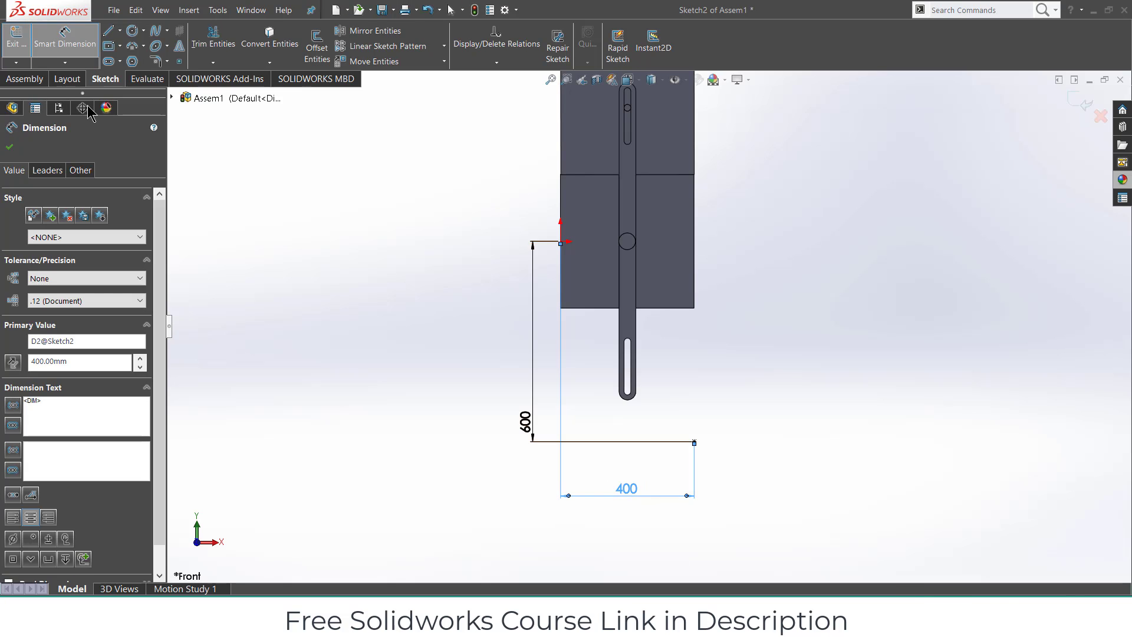
# Finish the sketch, place a copy of the upper lug plate below it, and rotate the copy by free drag in the front view
pyautogui.click(9, 148)
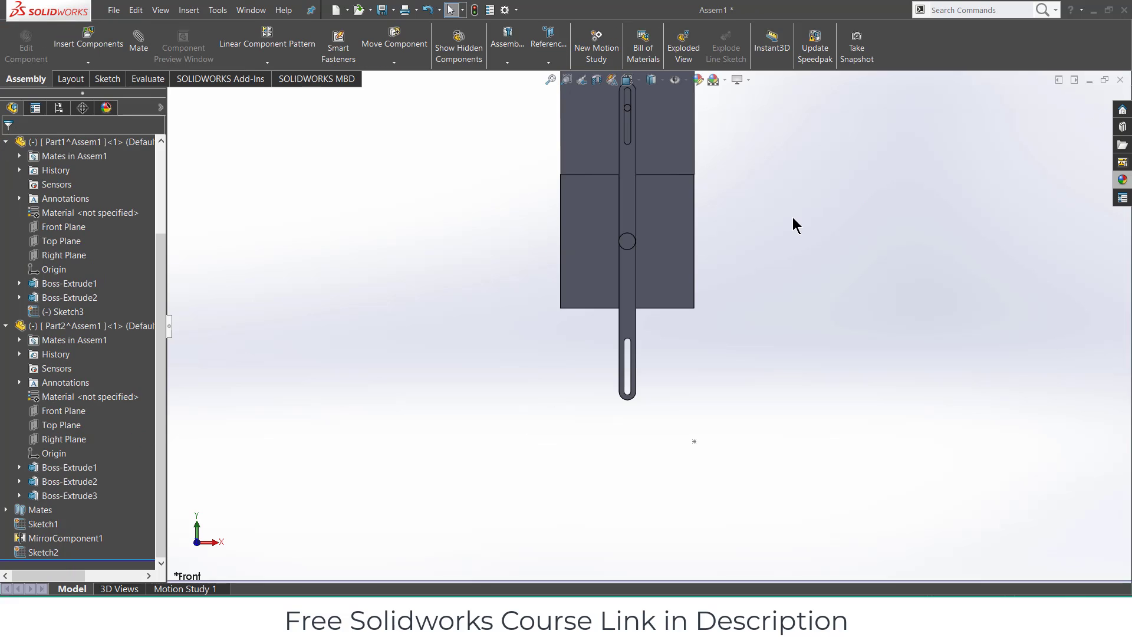
pyautogui.keyDown('ctrl'); pyautogui.moveTo(670, 143); pyautogui.dragTo(498, 401); pyautogui.keyUp('ctrl')
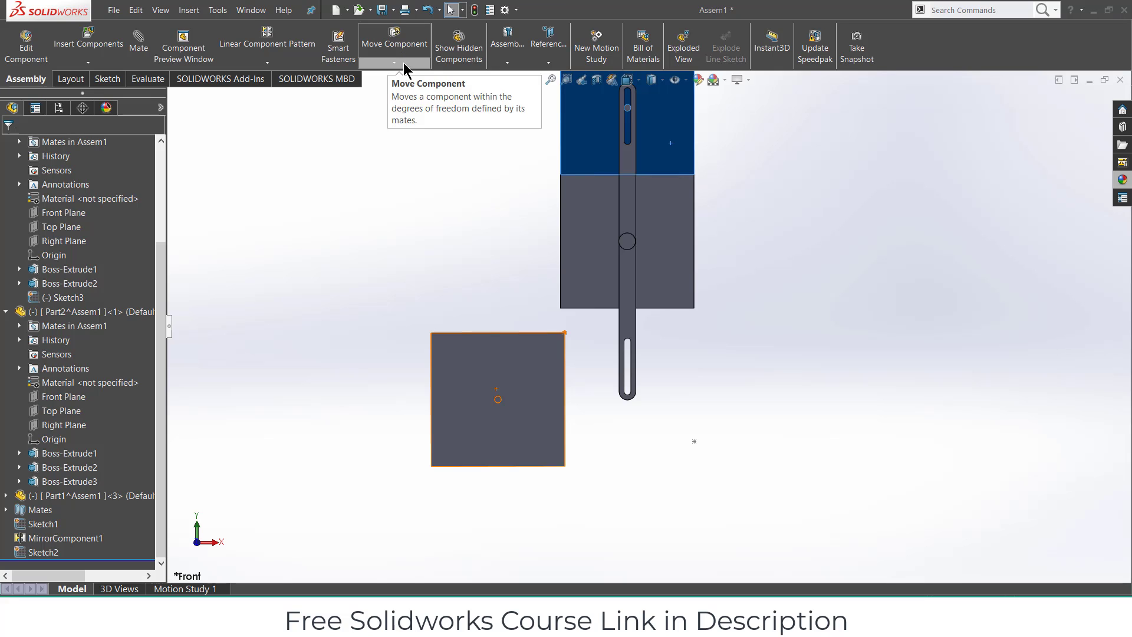
pyautogui.click(394, 62)
pyautogui.click(411, 95)
pyautogui.moveTo(478, 354); pyautogui.dragTo(156, 372)
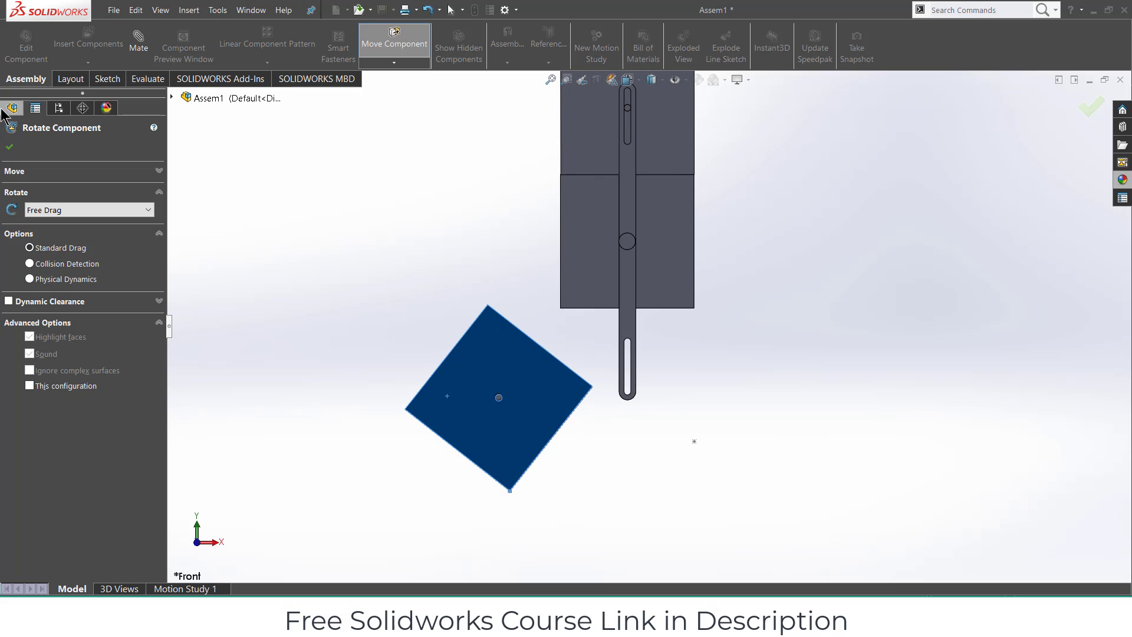
pyautogui.click(9, 149)
# Add a coincident mate between the front faces of the copied lug plate and the upper lug plate
pyautogui.scroll(3, 526, 347)
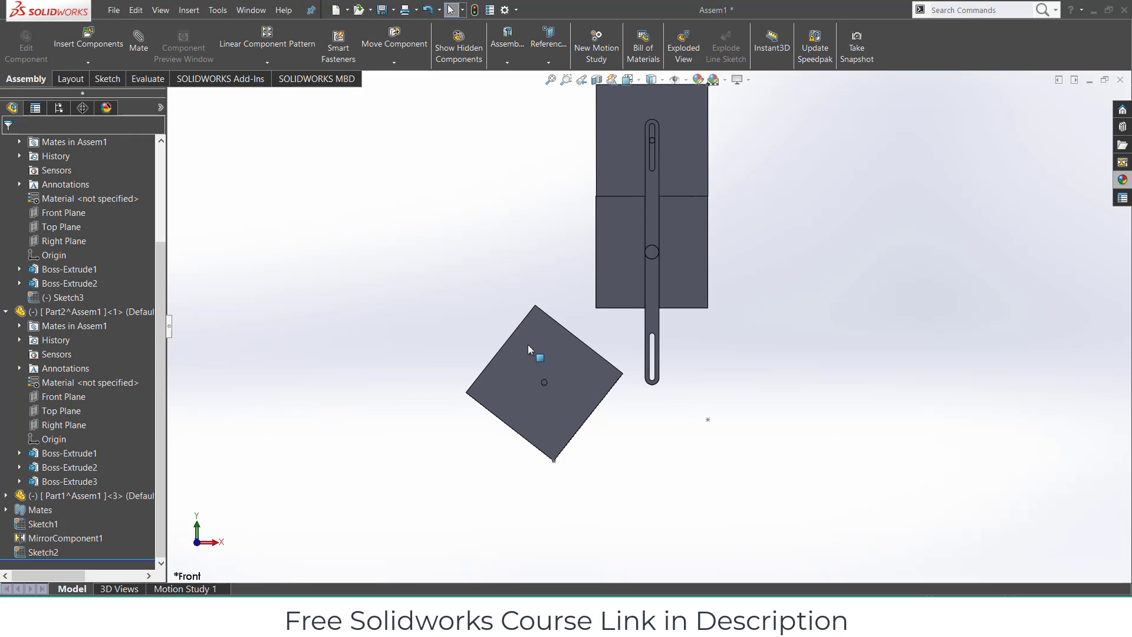
pyautogui.scroll(-5, 635, 282)
pyautogui.scroll(2, 613, 295)
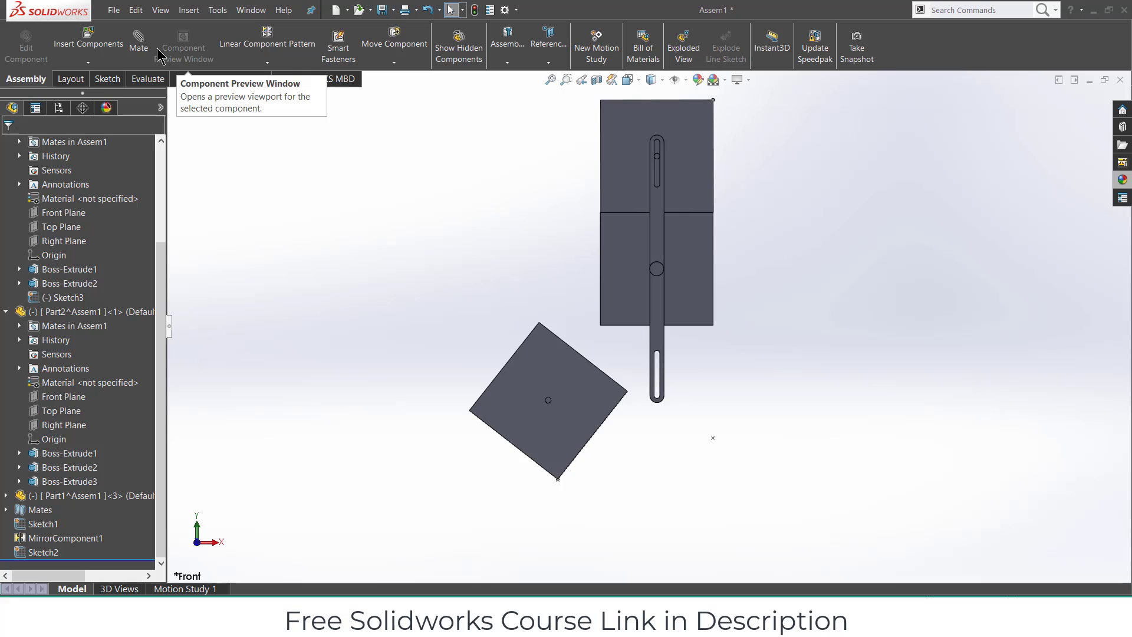
pyautogui.click(139, 42)
pyautogui.click(565, 358)
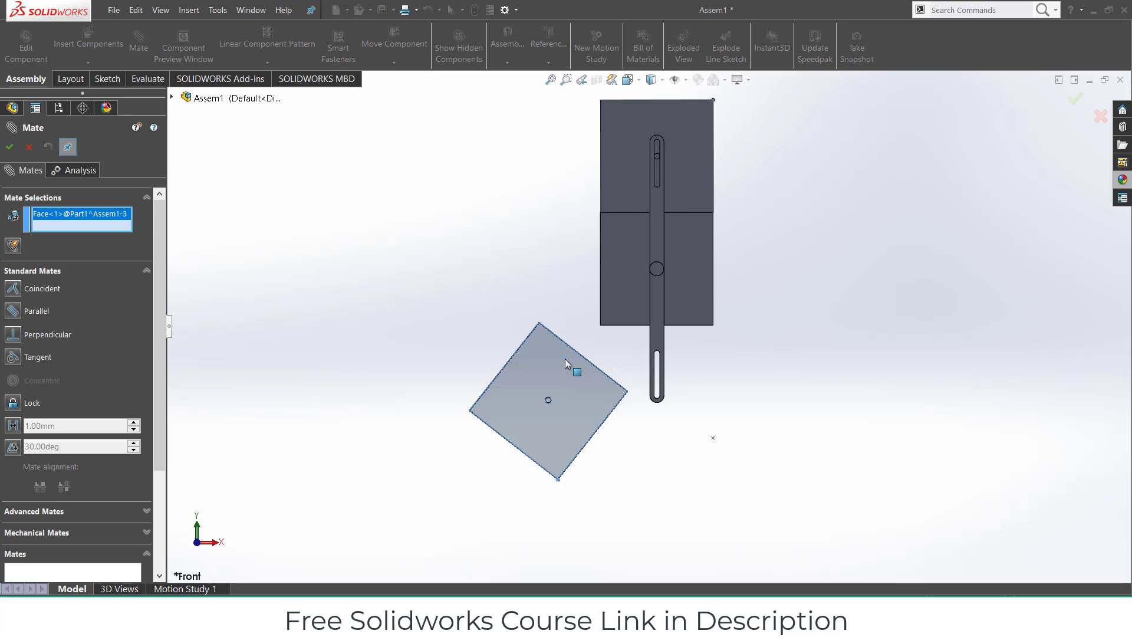
pyautogui.click(613, 188)
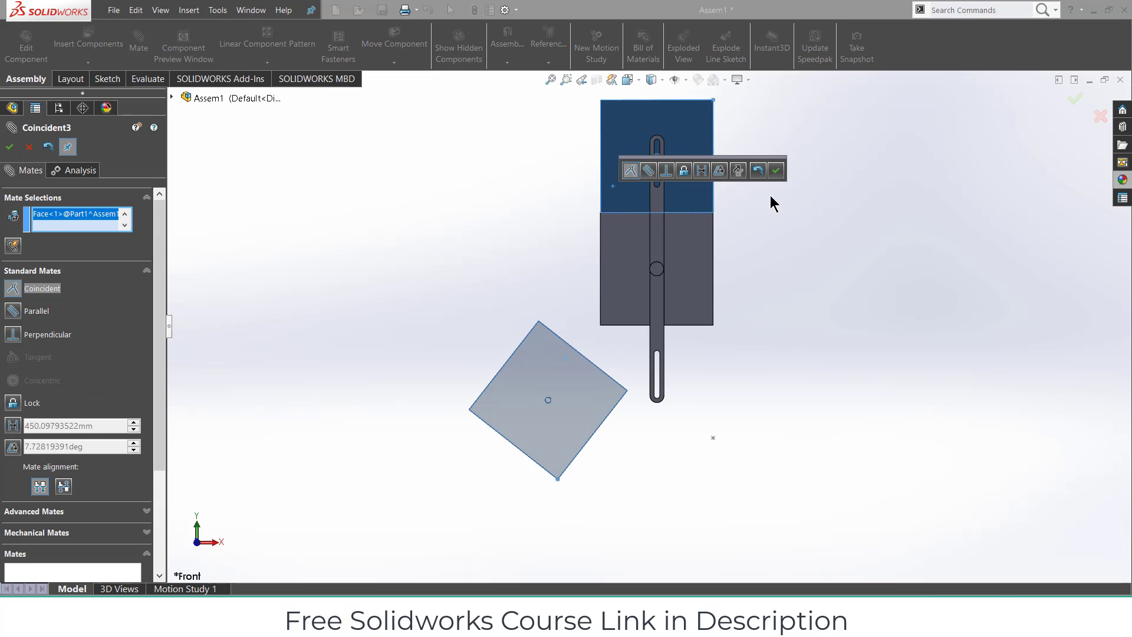
pyautogui.click(776, 175)
# Mate the centre point of the copied plate's corner lug coincident with the lower sketch point
pyautogui.scroll(-10, 606, 383)
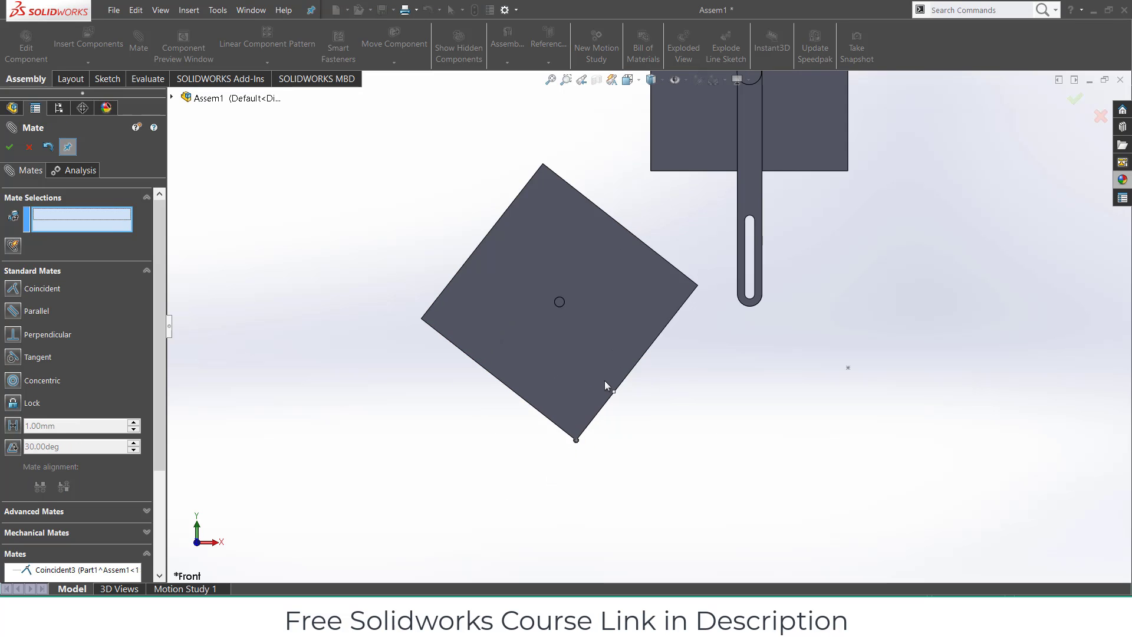
pyautogui.moveTo(571, 488)
pyautogui.mouseDown(button='middle')
pyautogui.moveTo(589, 303)
pyautogui.moveTo(564, 470)
pyautogui.mouseUp(button='middle')
pyautogui.click(594, 416)
pyautogui.scroll(10, 594, 415)
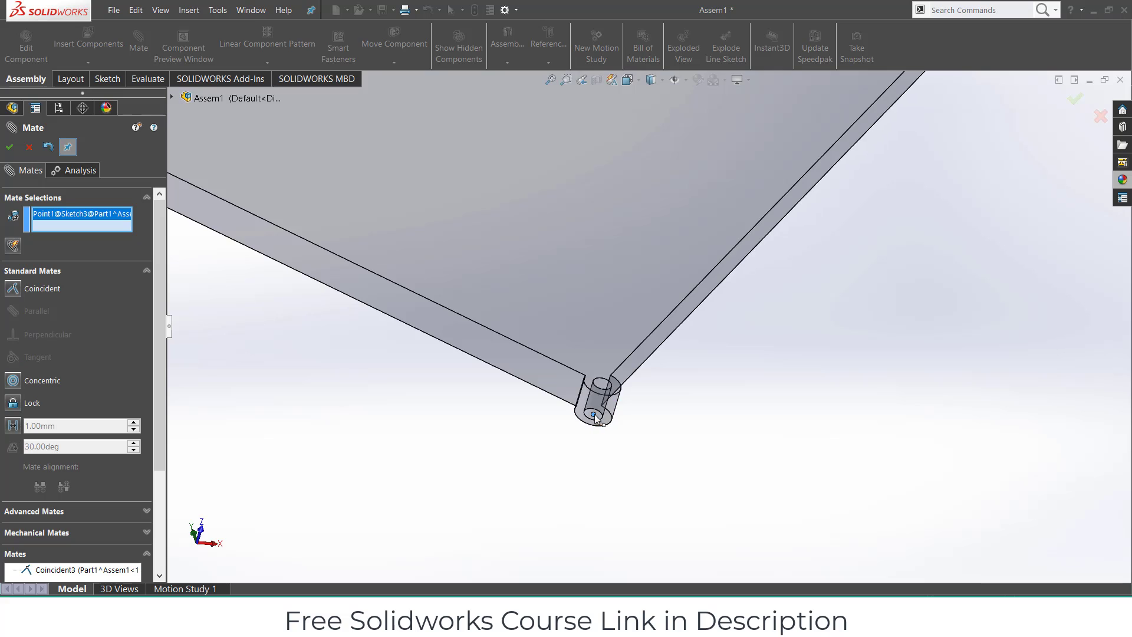
pyautogui.scroll(-3, 814, 315)
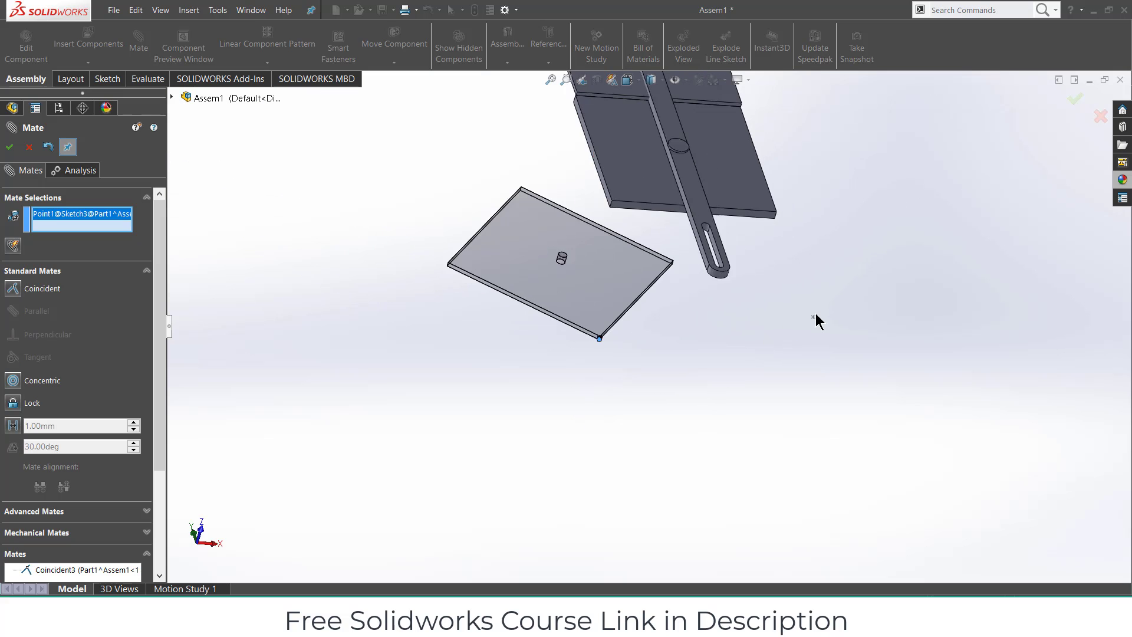
pyautogui.click(794, 320)
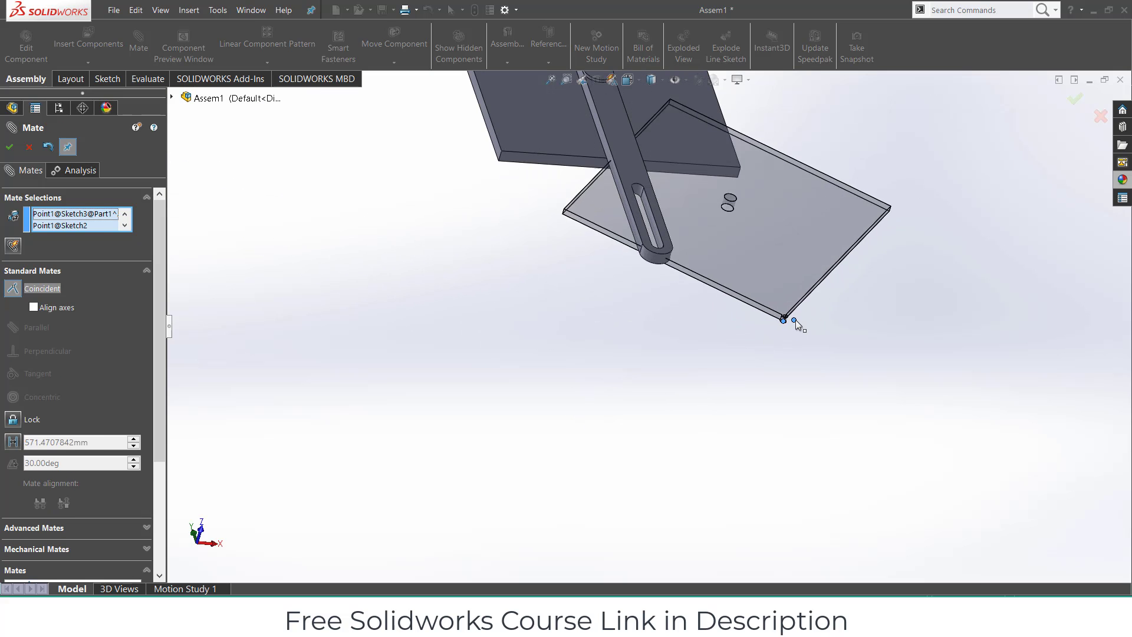
pyautogui.click(887, 290)
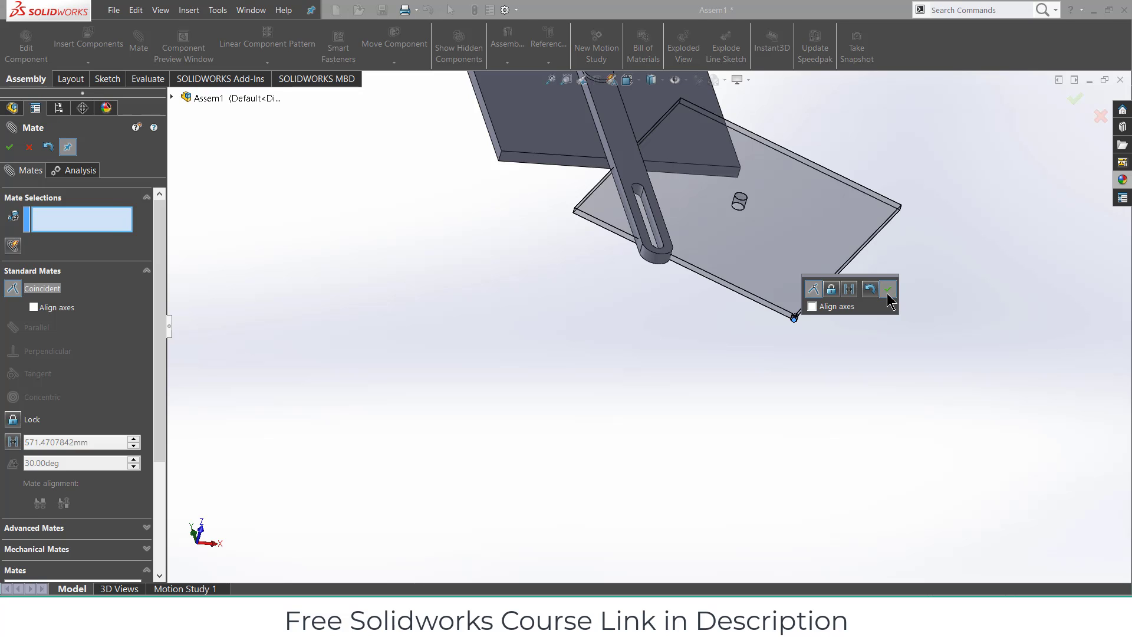
# Add a slot mate with Free constraint between the arm's lower slot and the pin on the copied lug plate
pyautogui.click(86, 273)
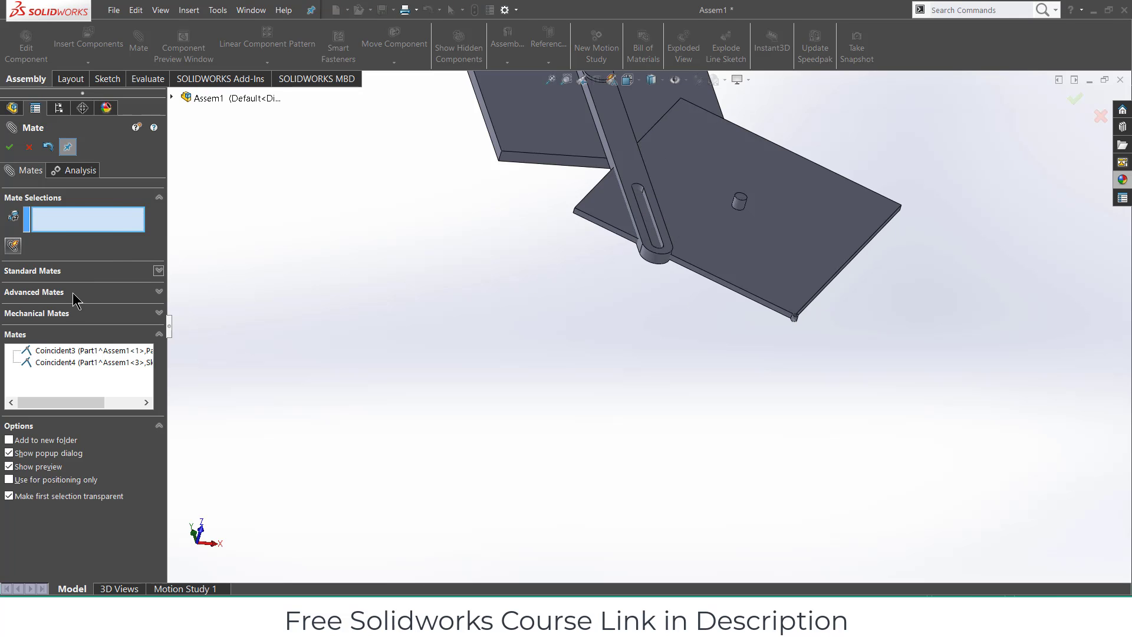
pyautogui.click(68, 316)
pyautogui.click(13, 331)
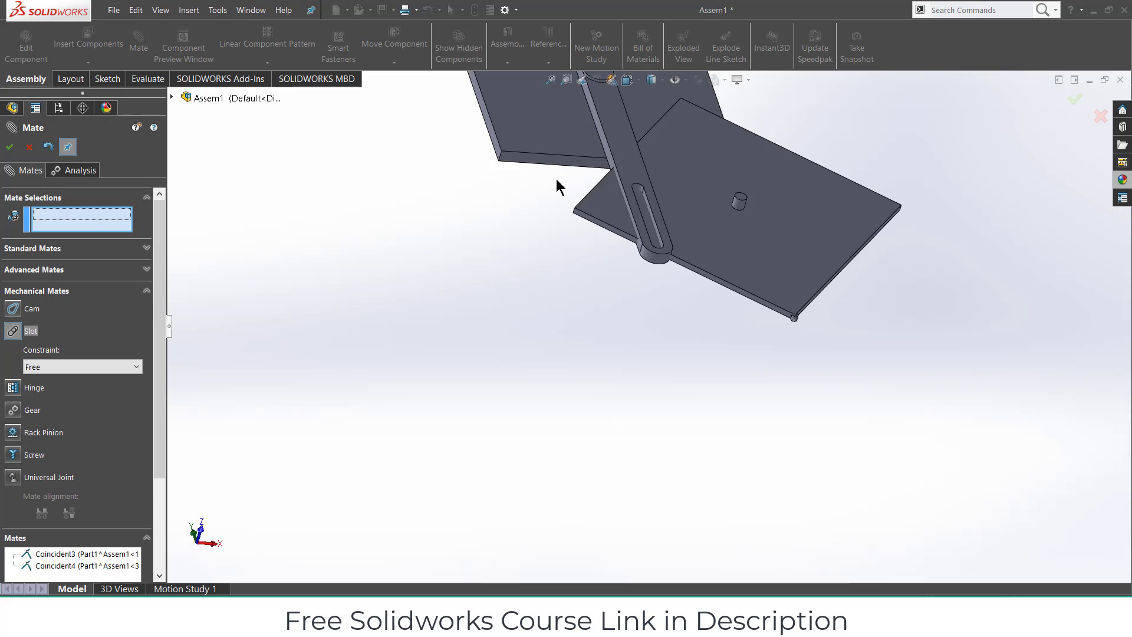
pyautogui.scroll(-5, 624, 214)
pyautogui.click(617, 237)
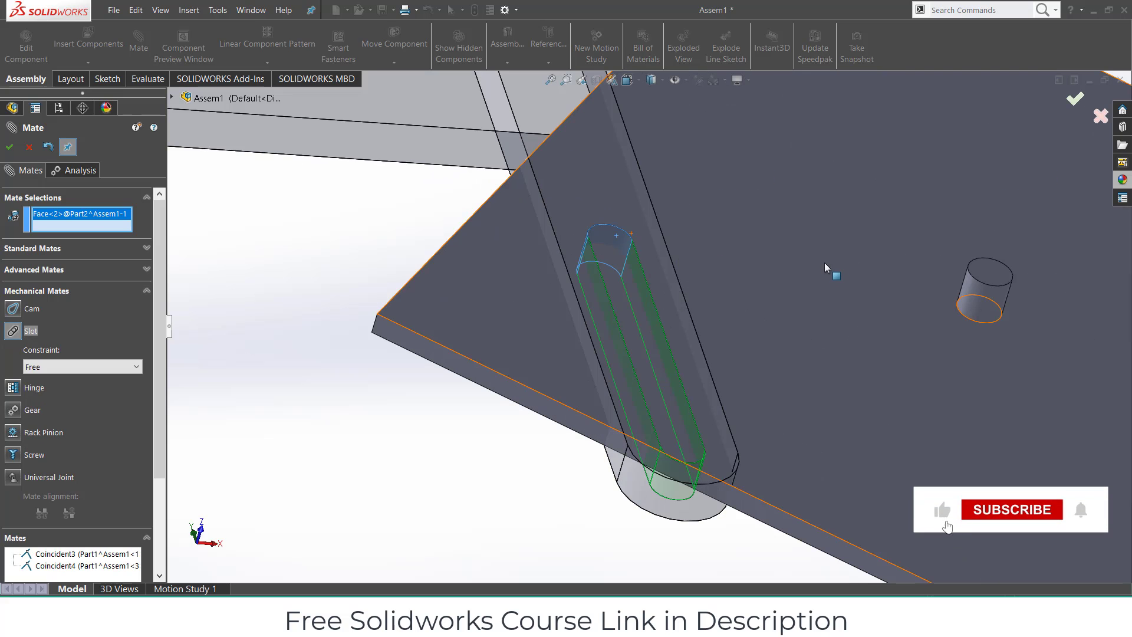
pyautogui.click(981, 291)
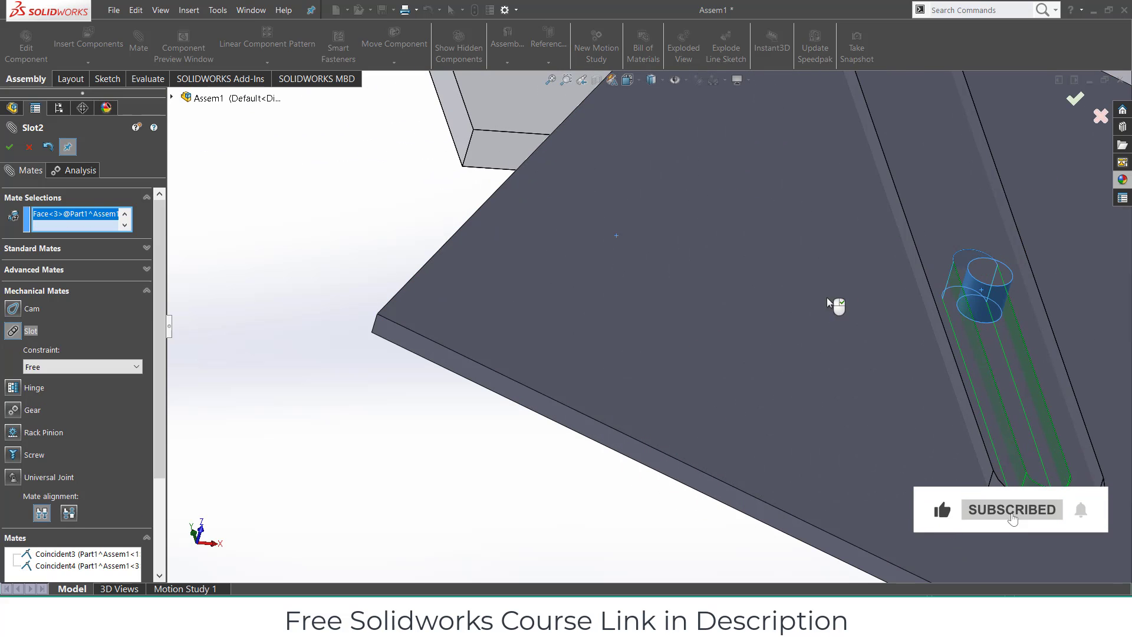
pyautogui.scroll(4, 791, 295)
pyautogui.scroll(3, 656, 307)
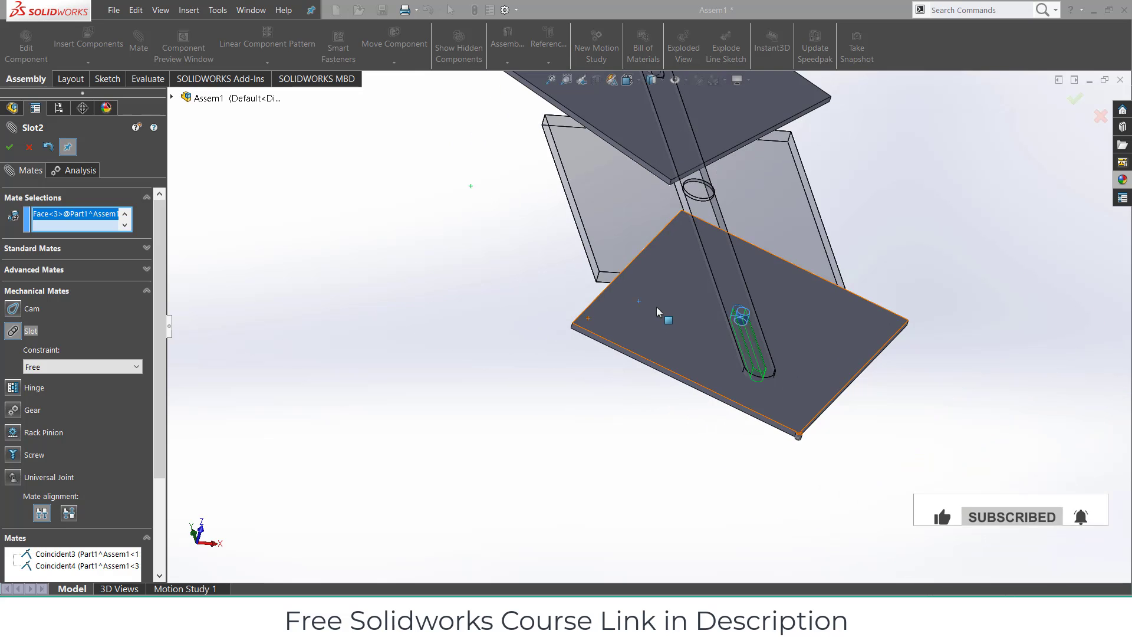
pyautogui.moveTo(656, 306); pyautogui.dragTo(813, 355, button='middle')
pyautogui.scroll(4, 813, 355)
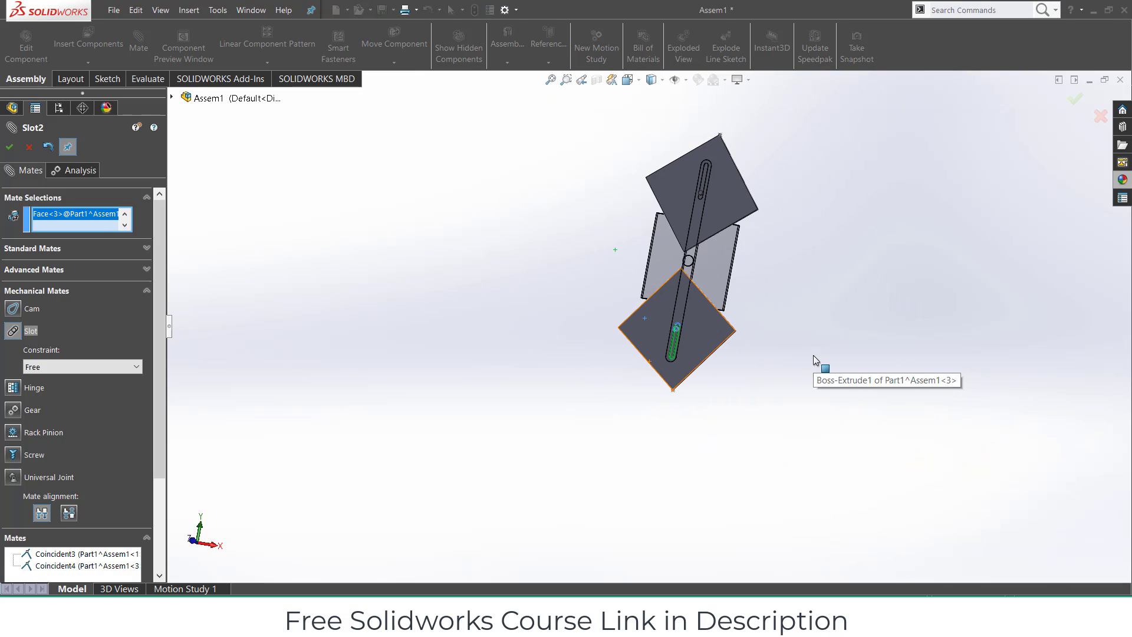
pyautogui.click(10, 148)
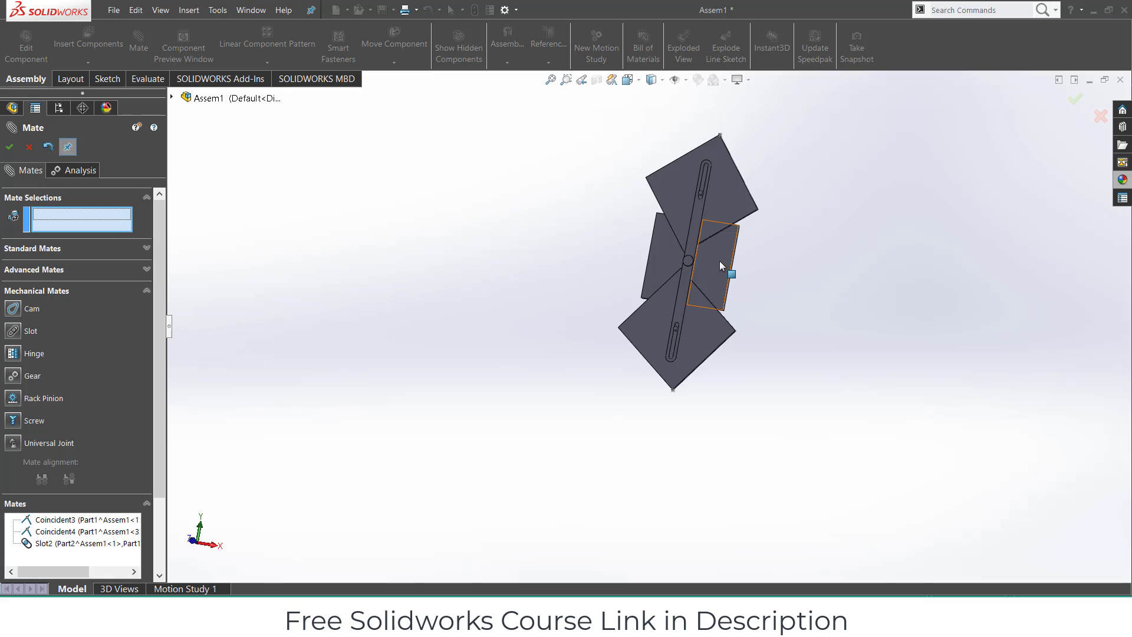
# Move the slotted-arm plate to test the linkage, leave the Mate command, and delete the lower slot mate
pyautogui.moveTo(719, 261)
pyautogui.mouseDown()
pyautogui.moveTo(649, 241)
pyautogui.moveTo(774, 272)
pyautogui.moveTo(589, 214)
pyautogui.moveTo(740, 253)
pyautogui.moveTo(720, 250)
pyautogui.mouseUp()
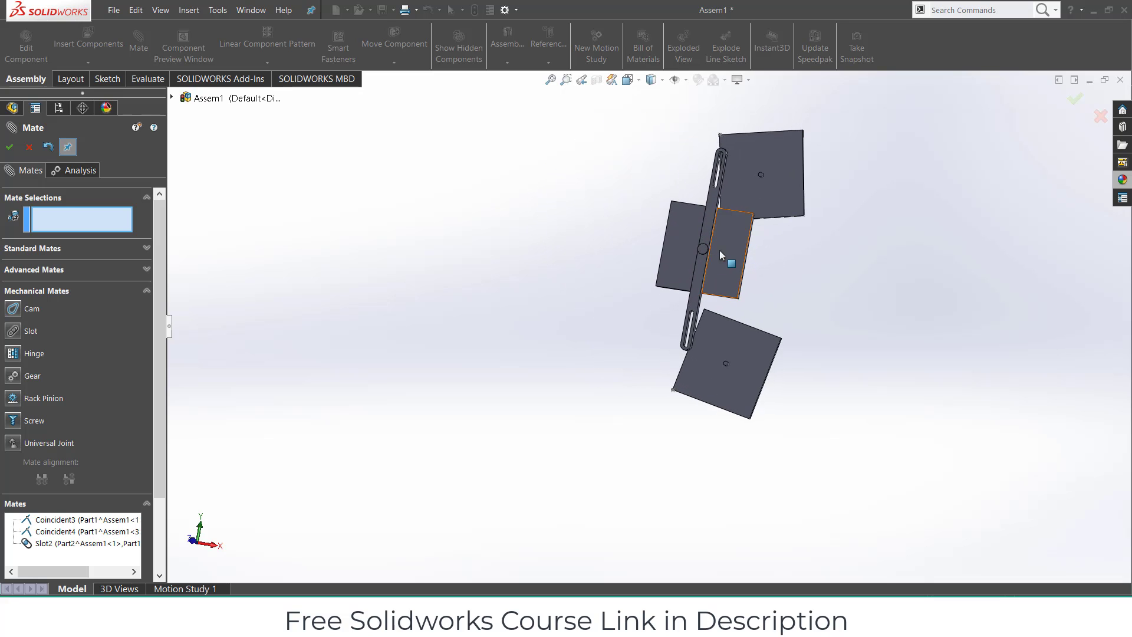
pyautogui.click(28, 147)
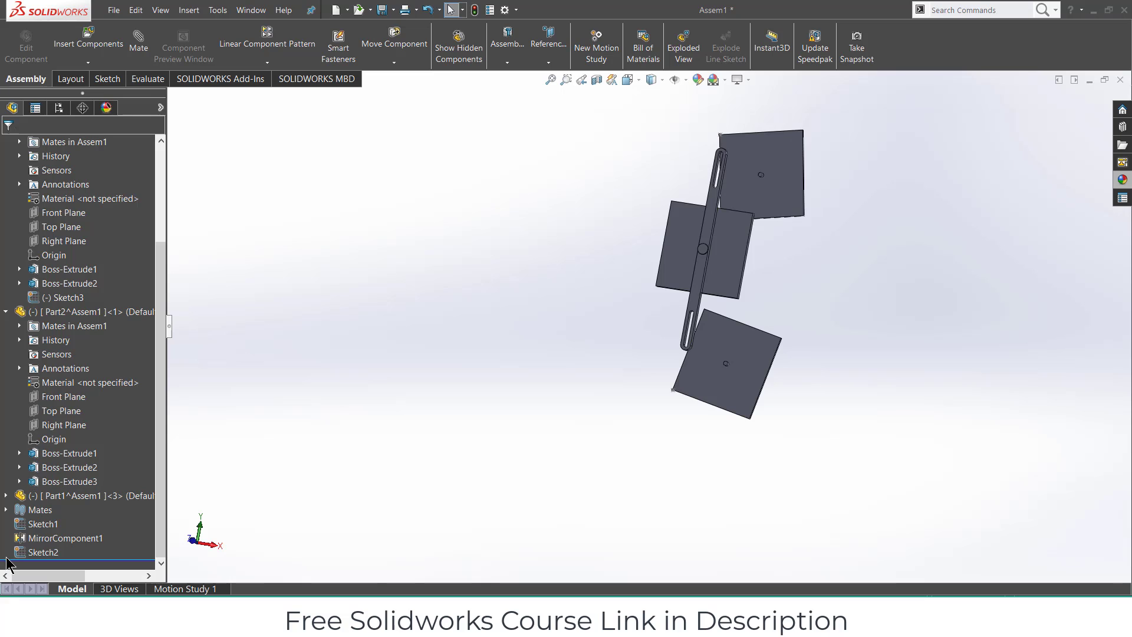
pyautogui.click(6, 510)
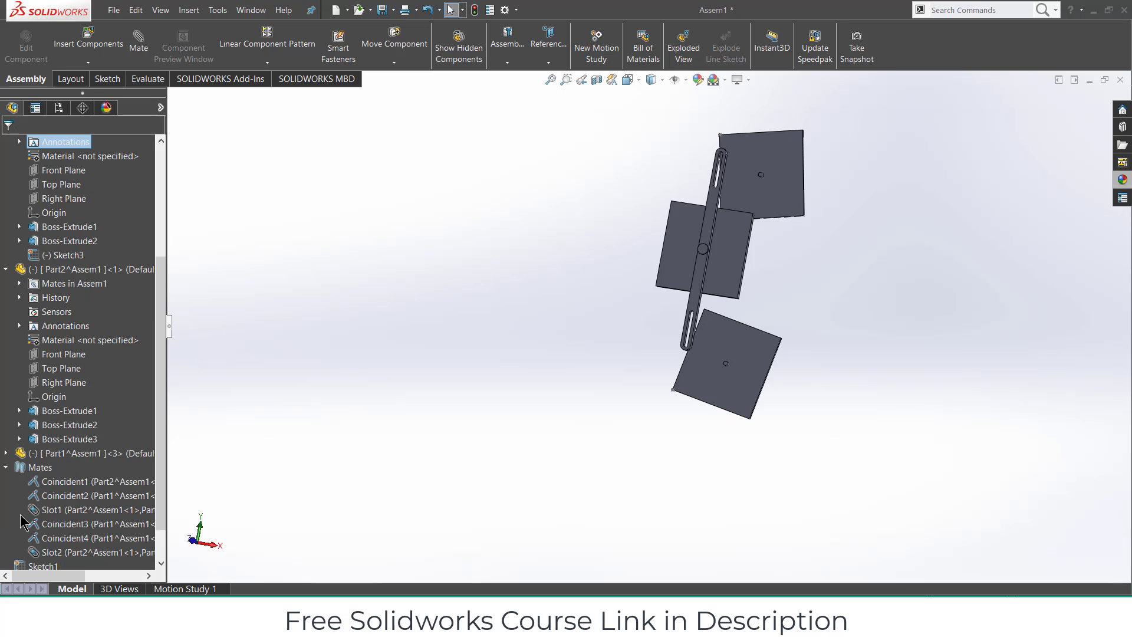
pyautogui.rightClick(77, 552)
pyautogui.click(112, 465)
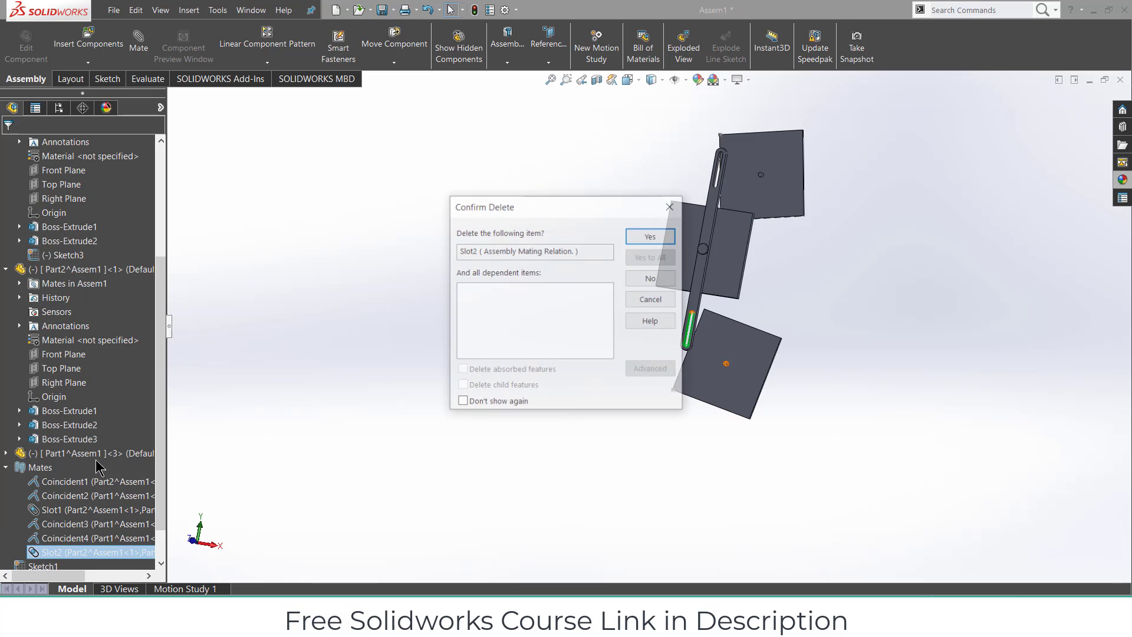
pyautogui.click(664, 235)
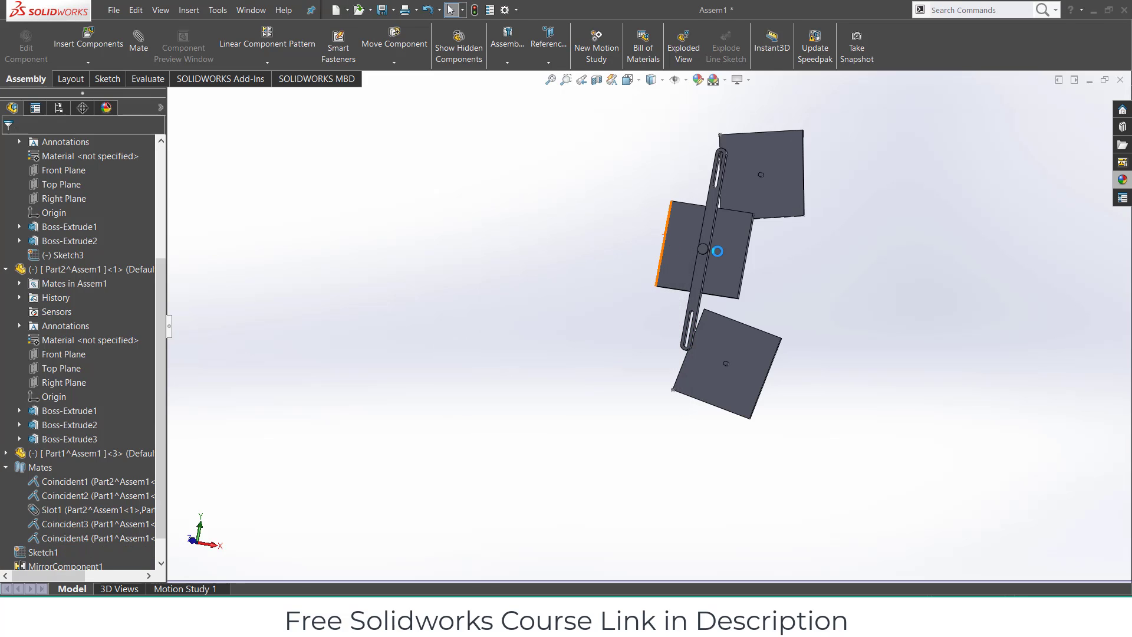
# Rebuild the assembly, move the slotted-arm plate, and examine from the side how the plates are offset in depth
pyautogui.click(475, 10)
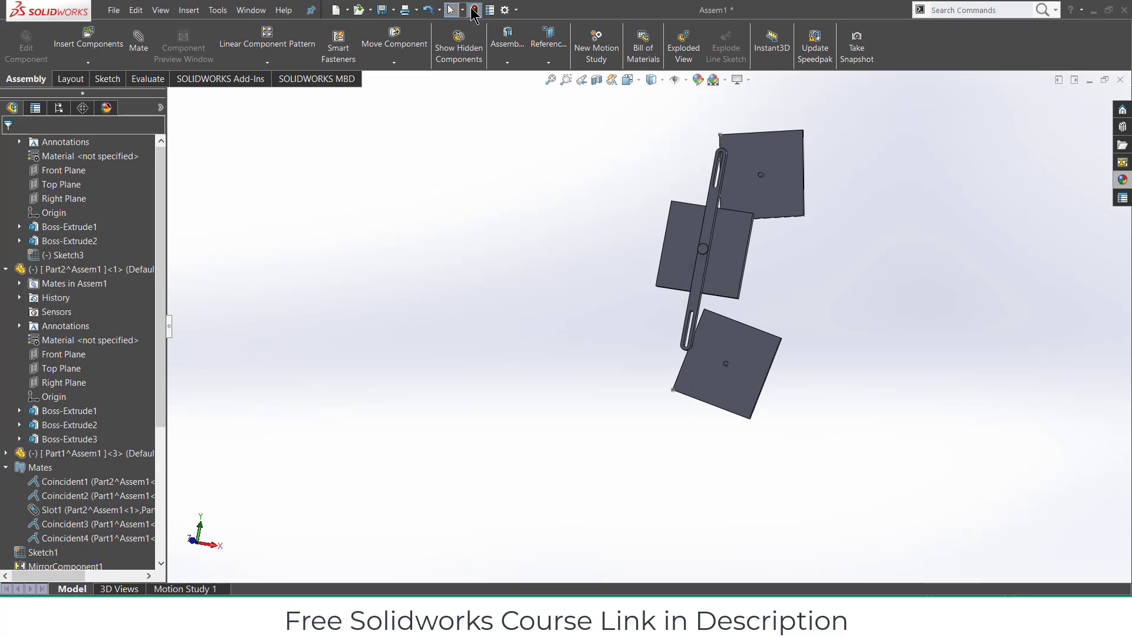
pyautogui.click(744, 255)
pyautogui.moveTo(759, 256); pyautogui.dragTo(820, 254)
pyautogui.moveTo(823, 234); pyautogui.dragTo(774, 250, button='middle')
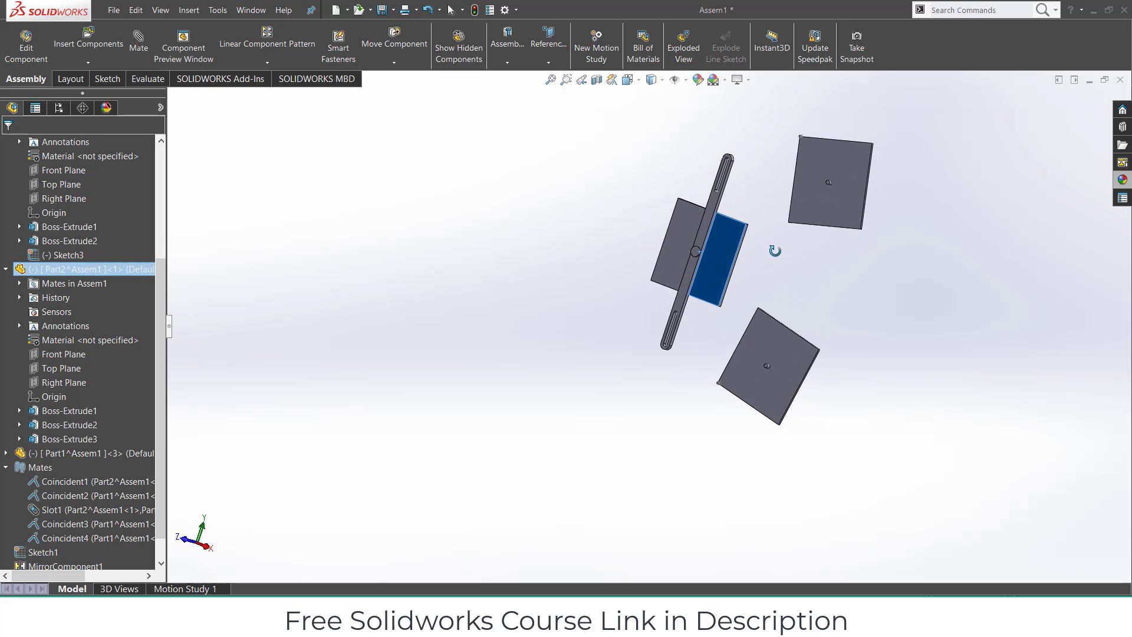
pyautogui.moveTo(880, 242); pyautogui.dragTo(837, 233, button='middle')
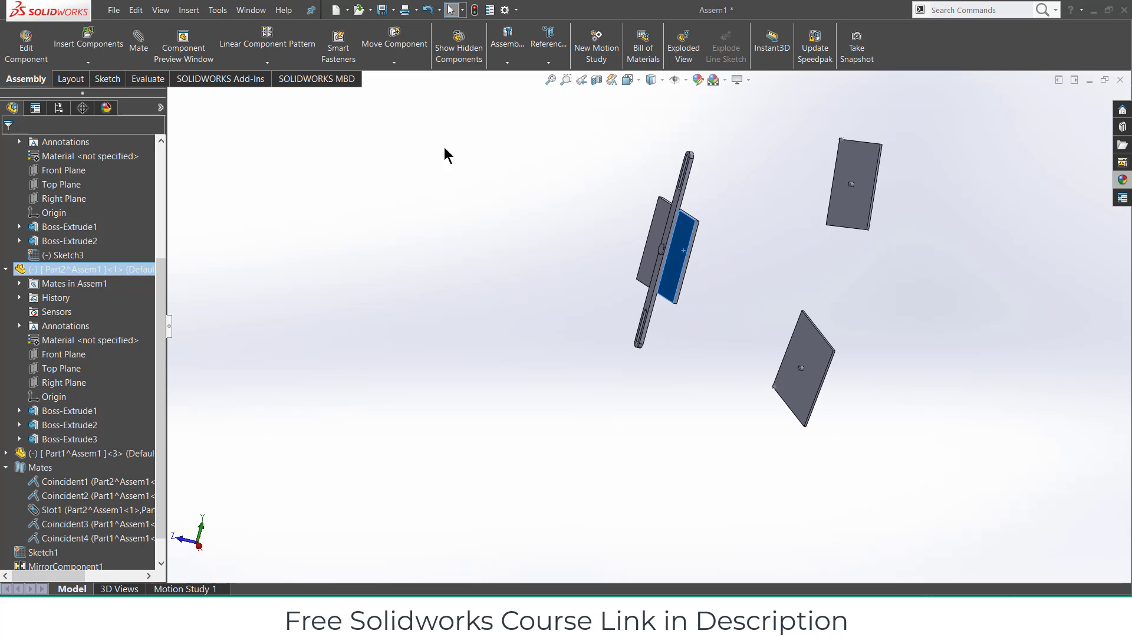
# Add a coincident mate between the slotted-arm plate's back face and the upper lug plate's front face
pyautogui.click(335, 157)
pyautogui.moveTo(601, 234); pyautogui.dragTo(480, 193, button='middle')
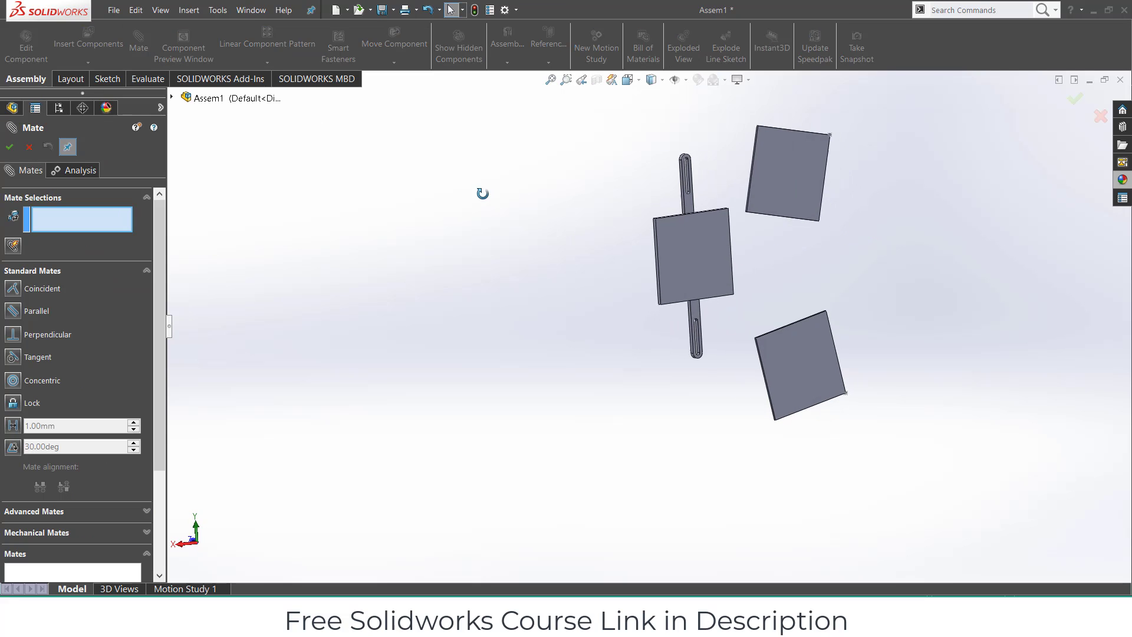
pyautogui.scroll(-4, 715, 202)
pyautogui.click(655, 242)
pyautogui.moveTo(738, 268); pyautogui.dragTo(747, 232, button='middle')
pyautogui.click(727, 222)
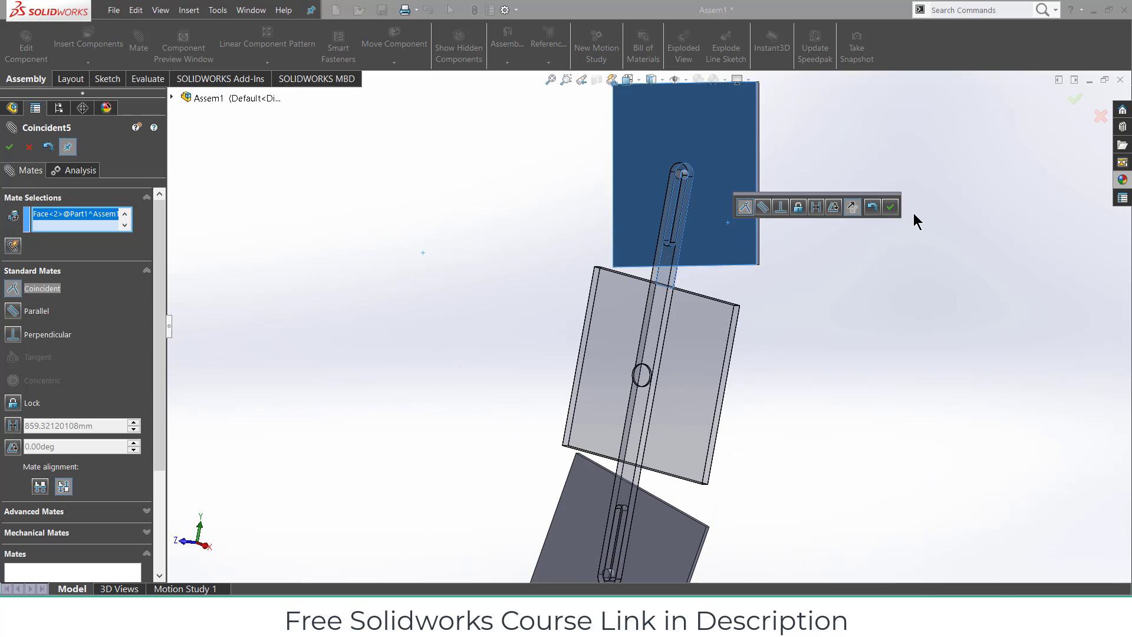
pyautogui.click(889, 207)
# Join the lower lug plate's pin to the arm's lower slot with a slot mate, leaving the constraint Free
pyautogui.scroll(3, 664, 452)
pyautogui.scroll(-3, 664, 453)
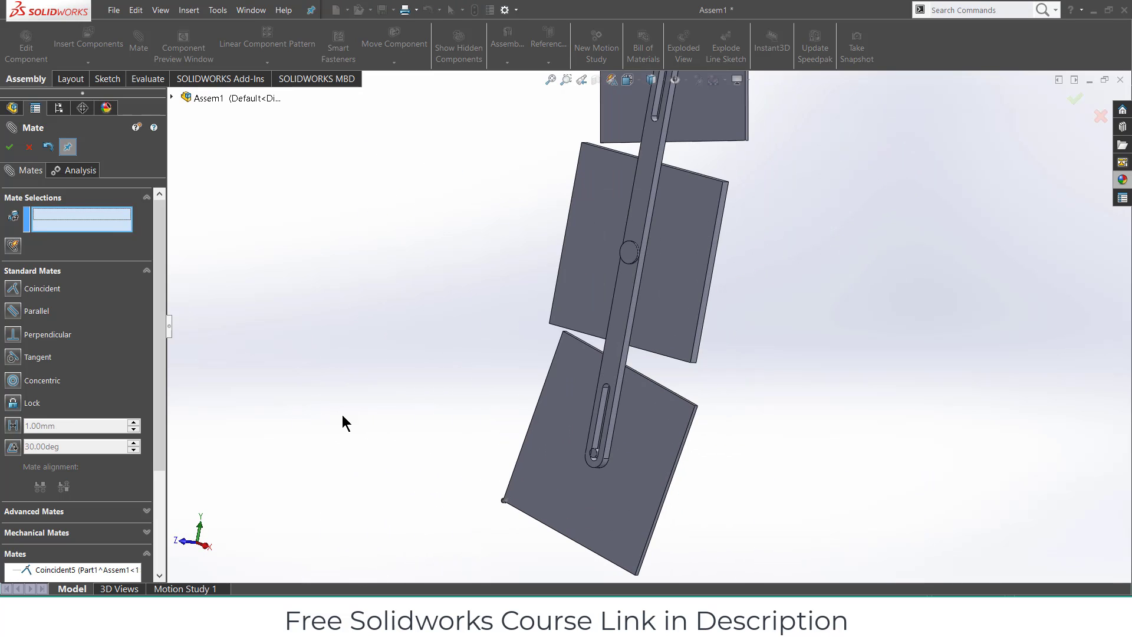
pyautogui.scroll(-5, 625, 416)
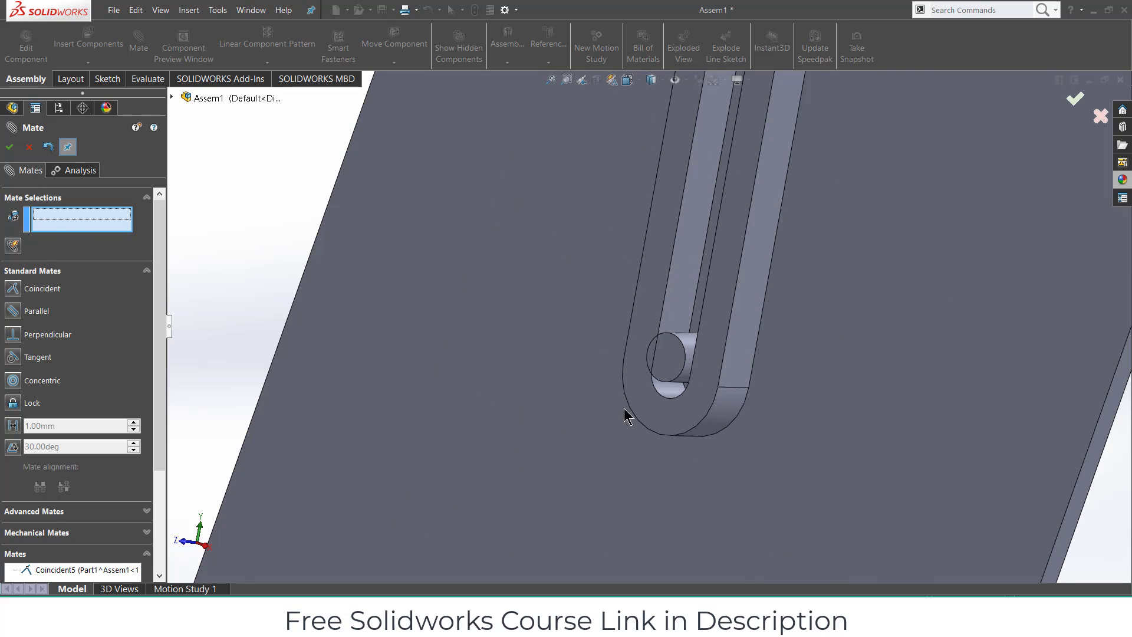
pyautogui.click(73, 270)
pyautogui.click(59, 291)
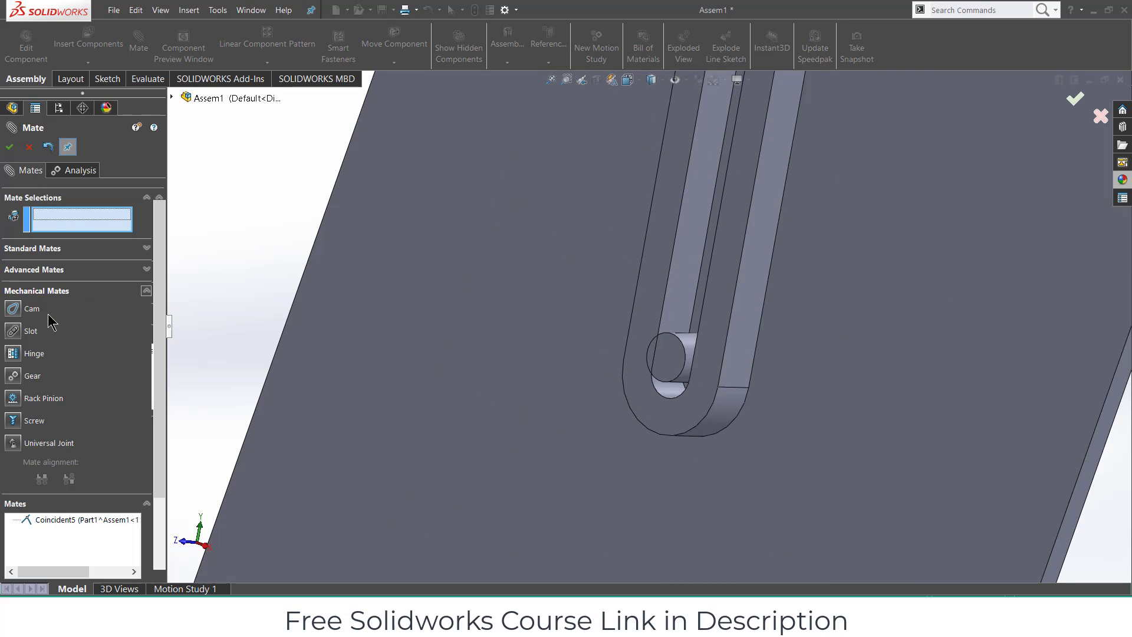
pyautogui.click(13, 331)
pyautogui.scroll(-2, 660, 342)
pyautogui.click(700, 325)
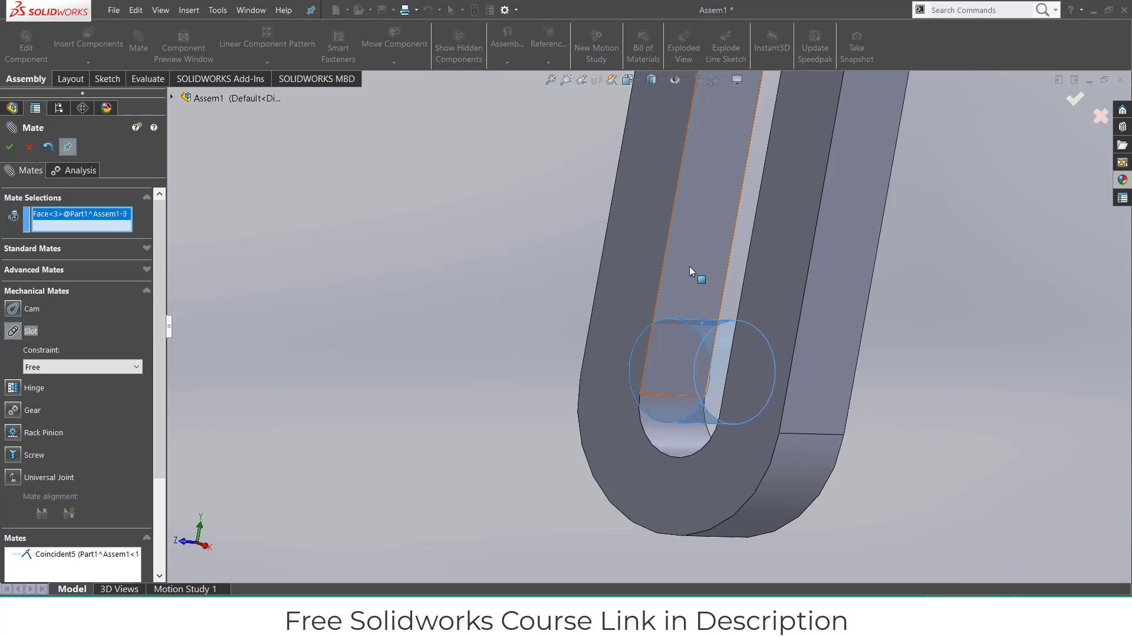
pyautogui.click(688, 267)
pyautogui.scroll(5, 498, 316)
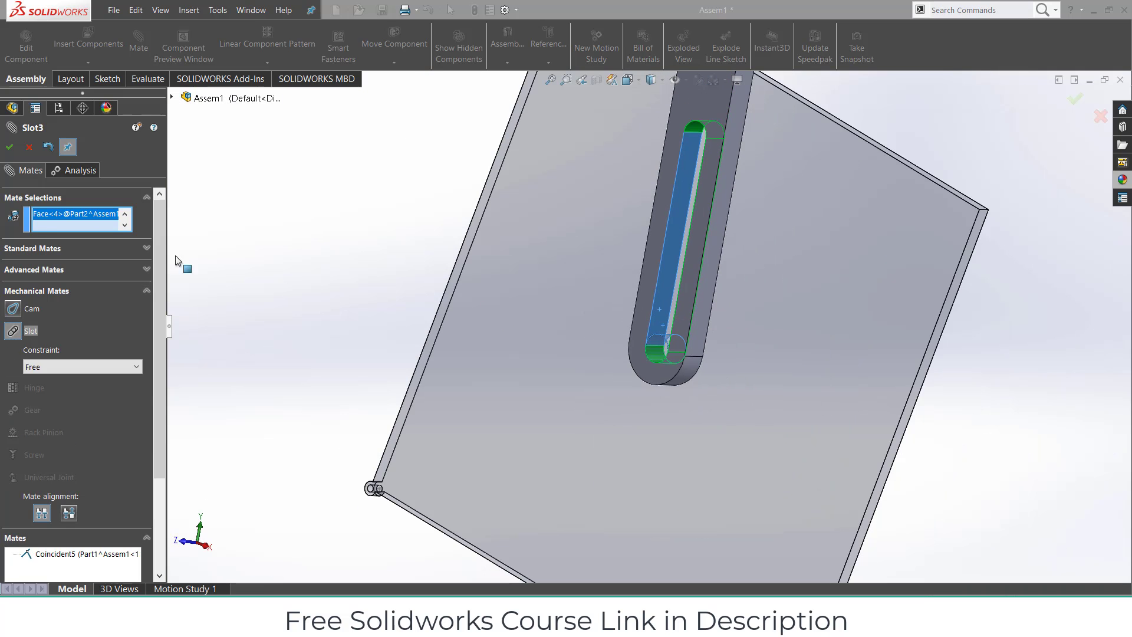
pyautogui.click(9, 147)
pyautogui.scroll(5, 816, 304)
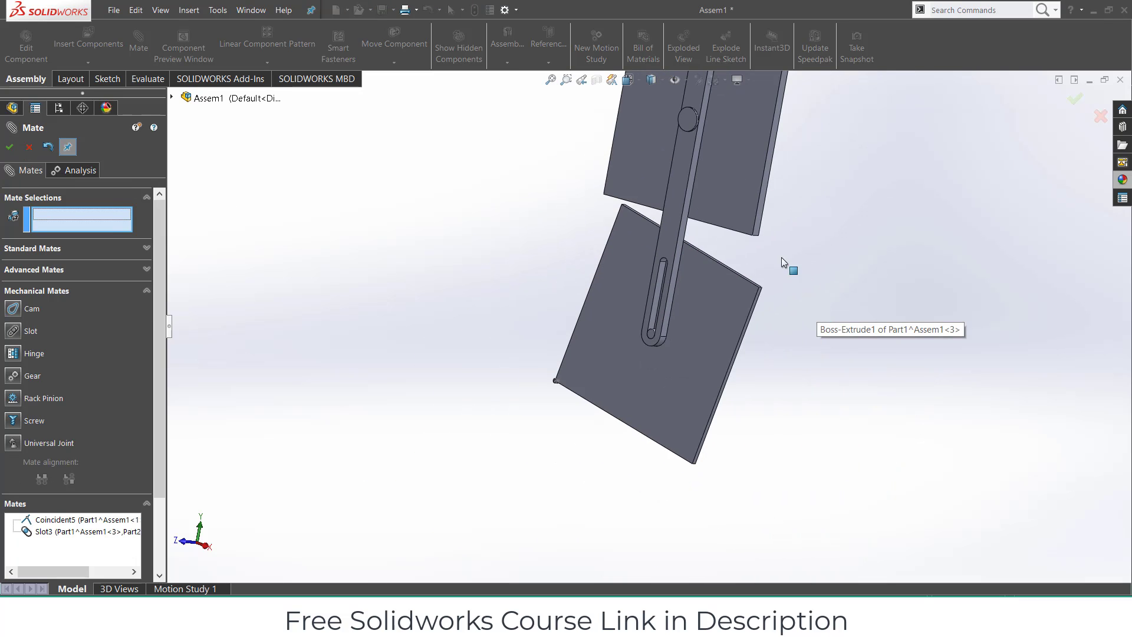
# Leave the Mate command, view the plates face-on, and slide the slotted-arm plate until all three plates line up in a column
pyautogui.click(10, 147)
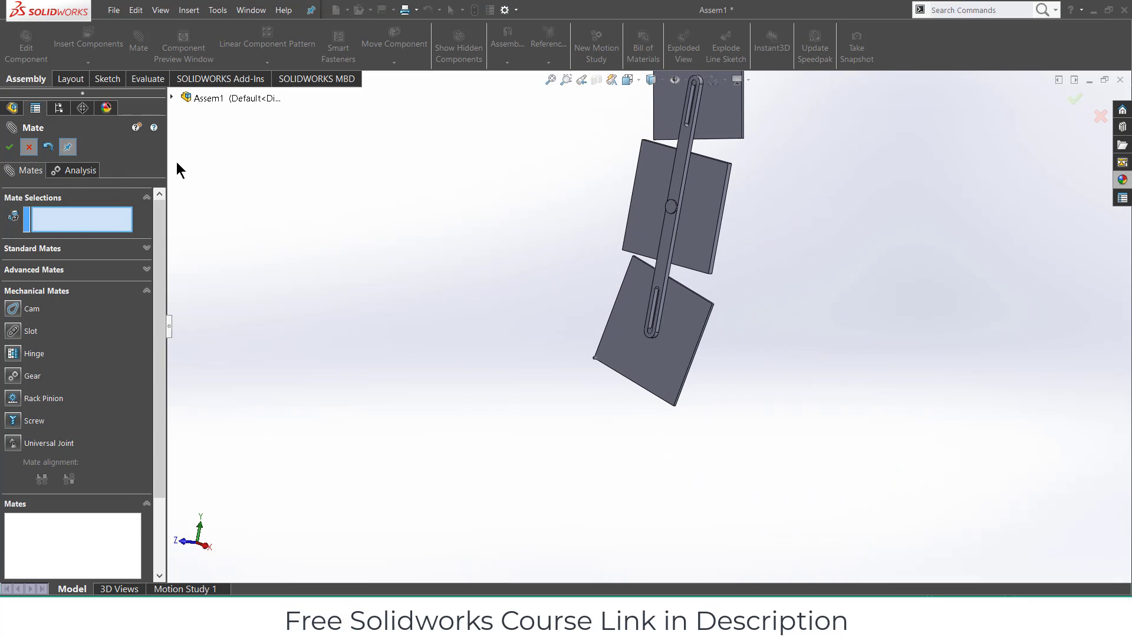
pyautogui.click(706, 199)
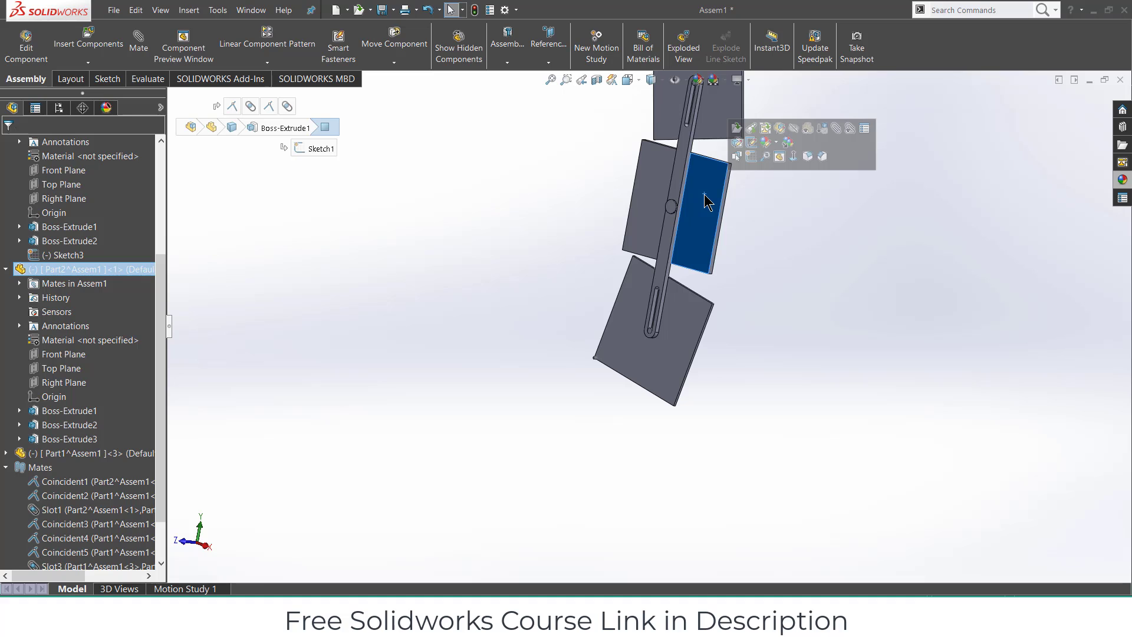
pyautogui.hotkey('ctrl', '8')
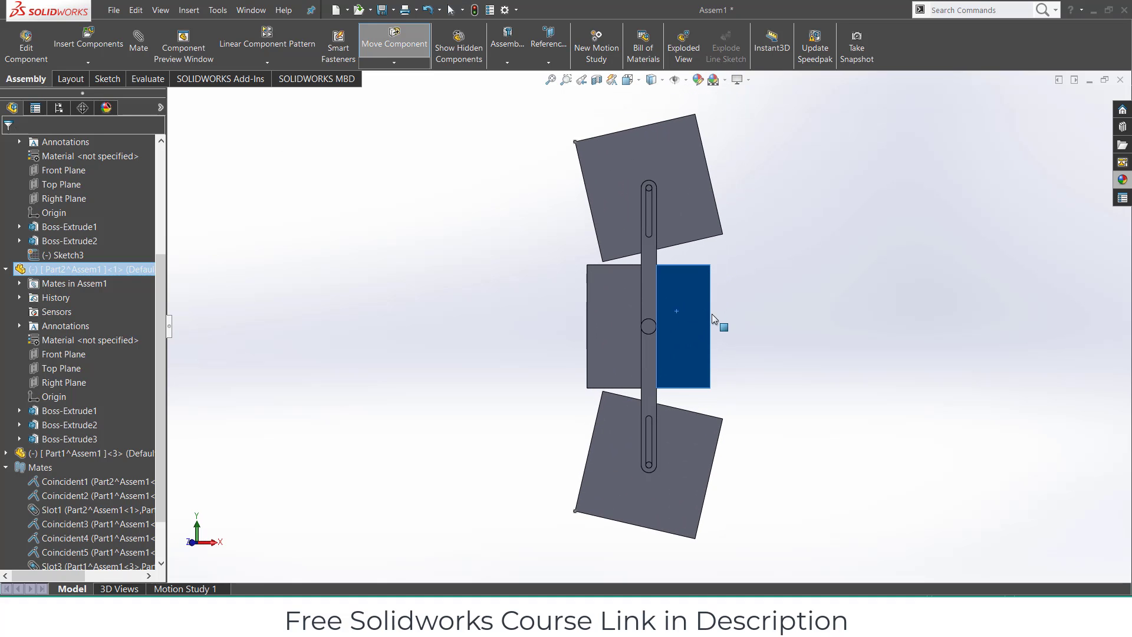
pyautogui.moveTo(713, 314); pyautogui.dragTo(551, 299)
pyautogui.press('Escape')
pyautogui.click(744, 321)
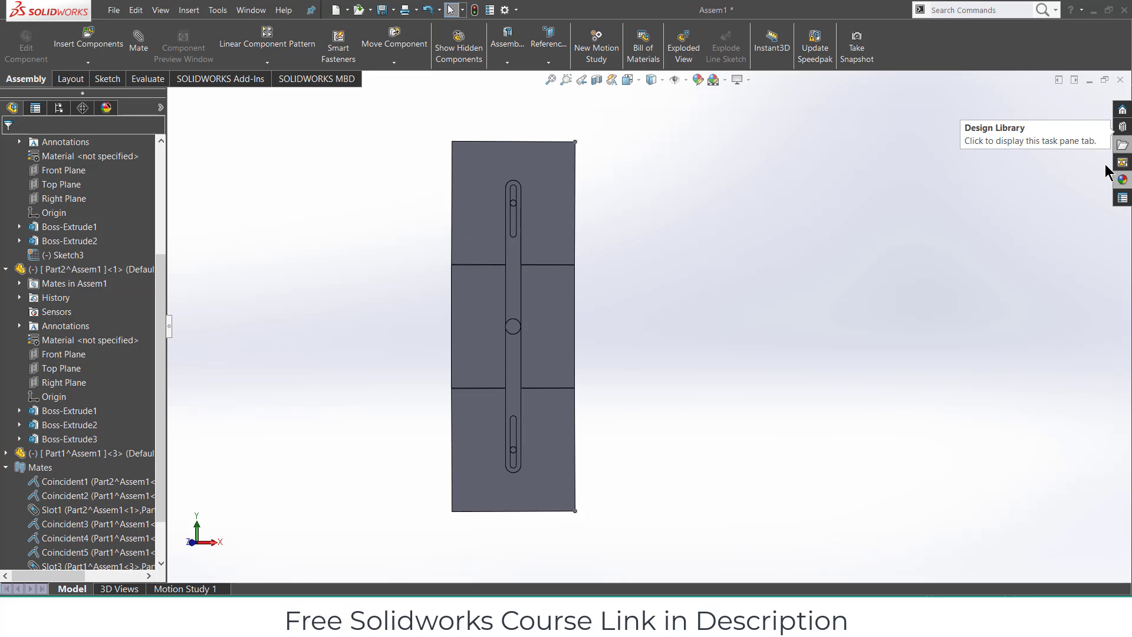
# Apply a wood appearance from the Organic appearances to the upper lug plate, so both lug plates share it
pyautogui.click(546, 200)
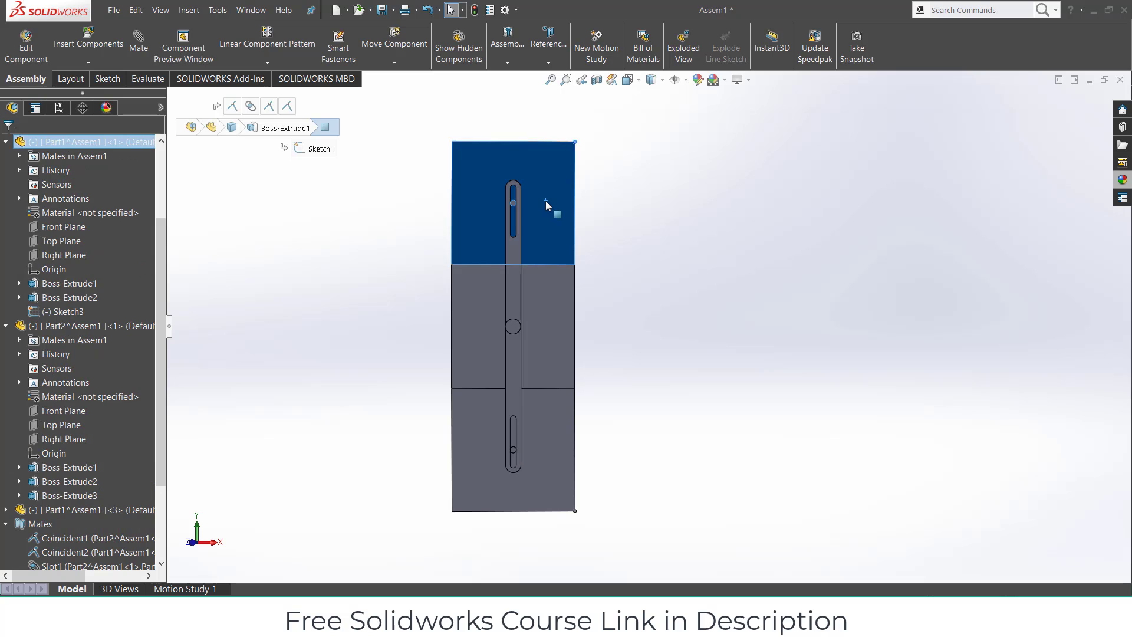
pyautogui.click(1125, 182)
pyautogui.click(963, 116)
pyautogui.scroll(-4, 981, 153)
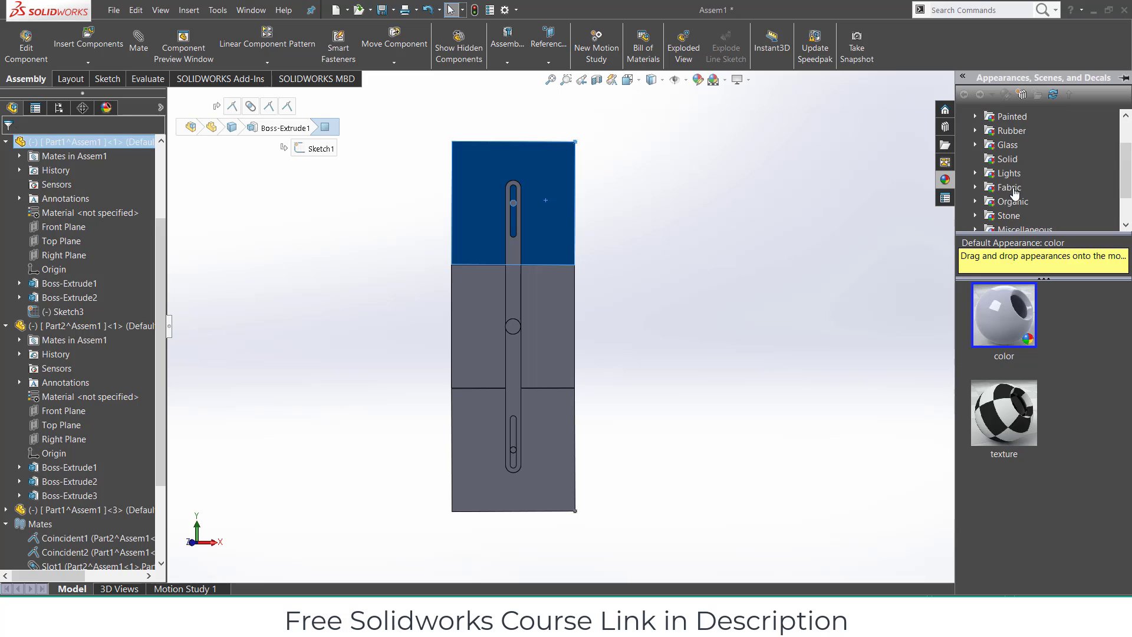
pyautogui.click(976, 159)
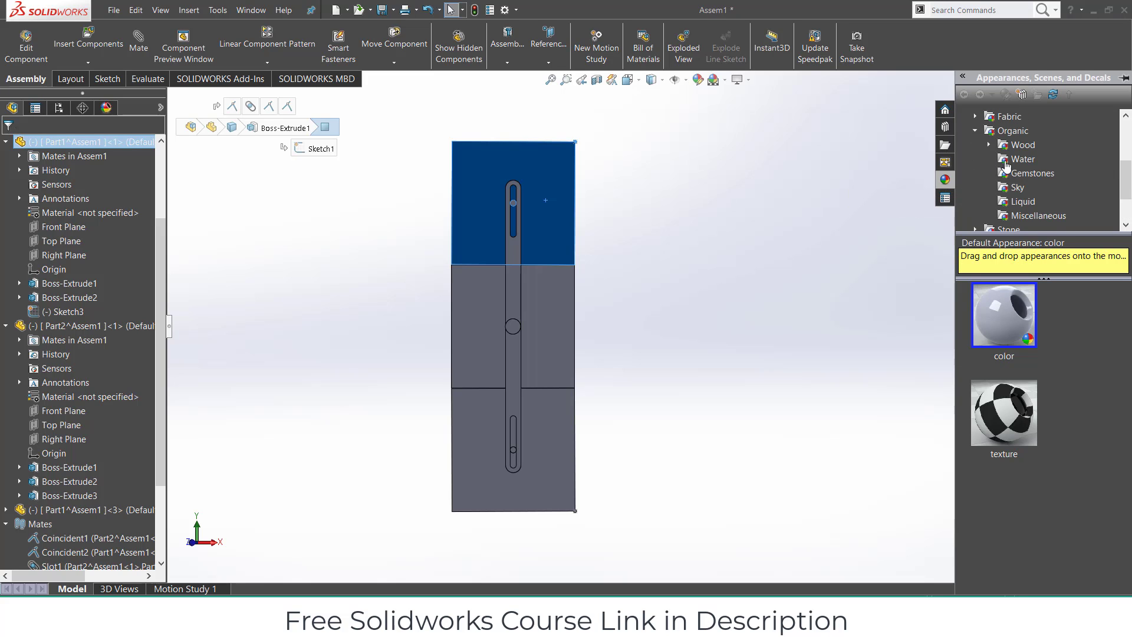
pyautogui.click(1012, 146)
pyautogui.moveTo(1004, 413); pyautogui.dragTo(560, 224)
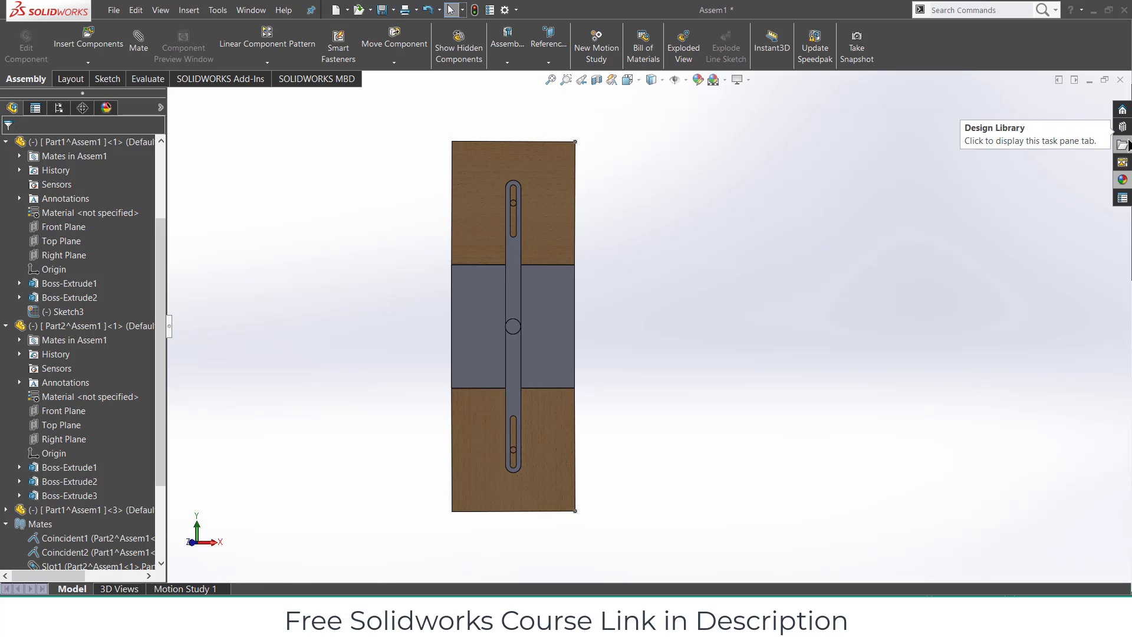
# Apply the same wood appearance to the slotted-arm plate
pyautogui.click(1122, 180)
pyautogui.moveTo(983, 357); pyautogui.dragTo(545, 323)
pyautogui.click(545, 320)
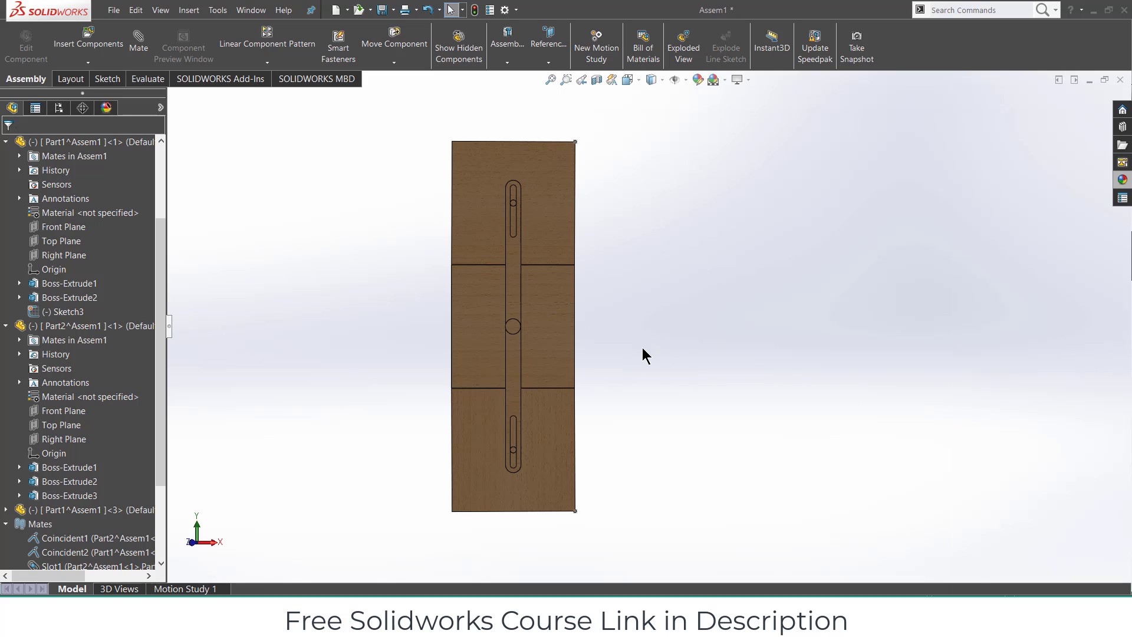
# Open Motion Study 1 and start a rotary motor on the cylindrical face of the upper lug plate's corner pivot
pyautogui.click(186, 589)
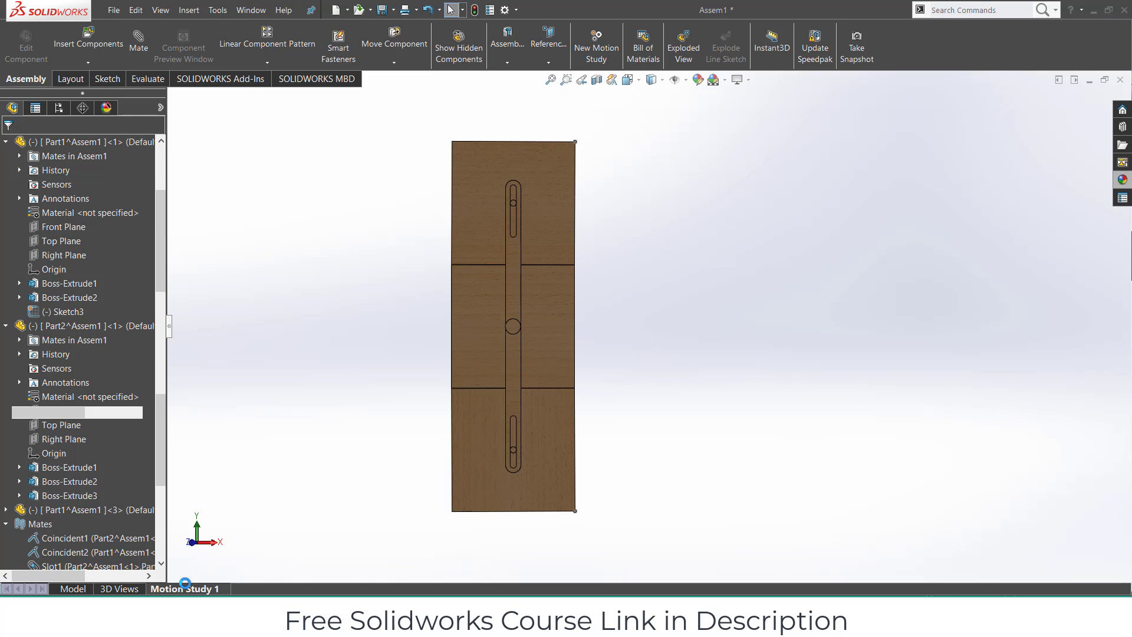
pyautogui.scroll(-3, 551, 131)
pyautogui.scroll(-3, 631, 209)
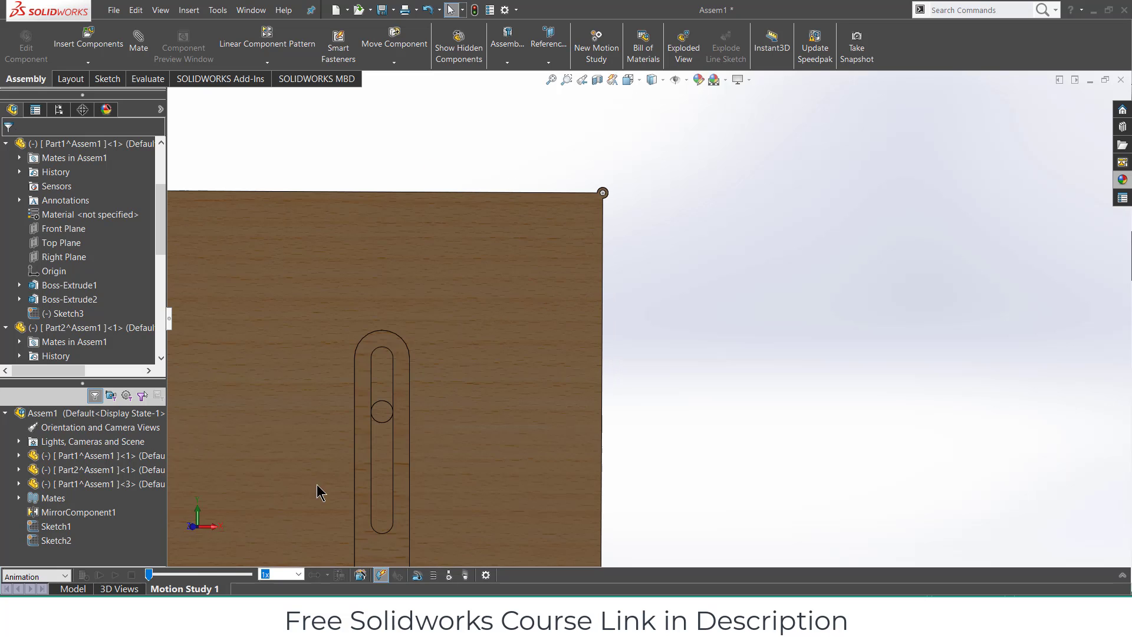
pyautogui.click(419, 573)
pyautogui.moveTo(671, 160); pyautogui.dragTo(544, 323, button='middle')
pyautogui.click(448, 367)
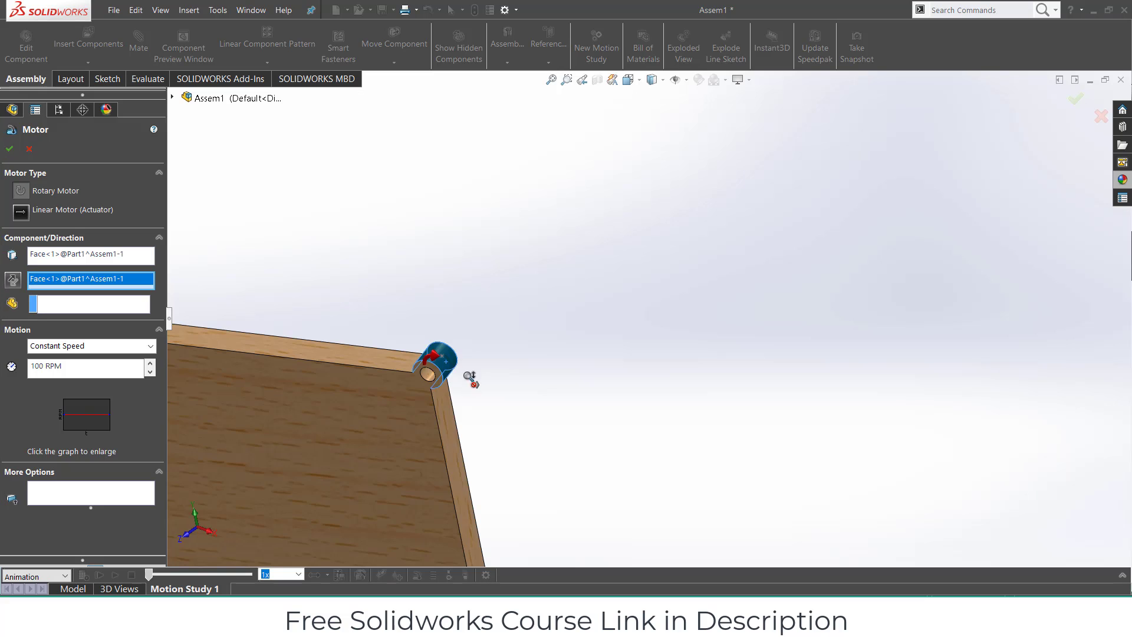
# Reverse the motor's direction, set its motion to Distance with 90° from 0 s over 5 s, and accept it
pyautogui.scroll(5, 470, 377)
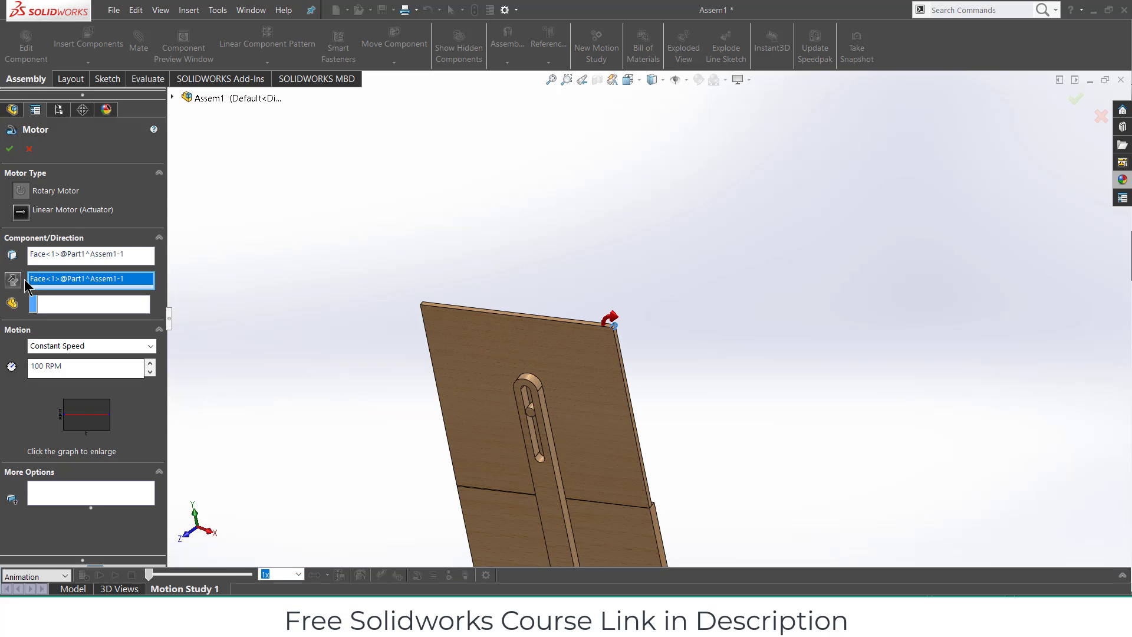
pyautogui.click(93, 348)
pyautogui.click(90, 375)
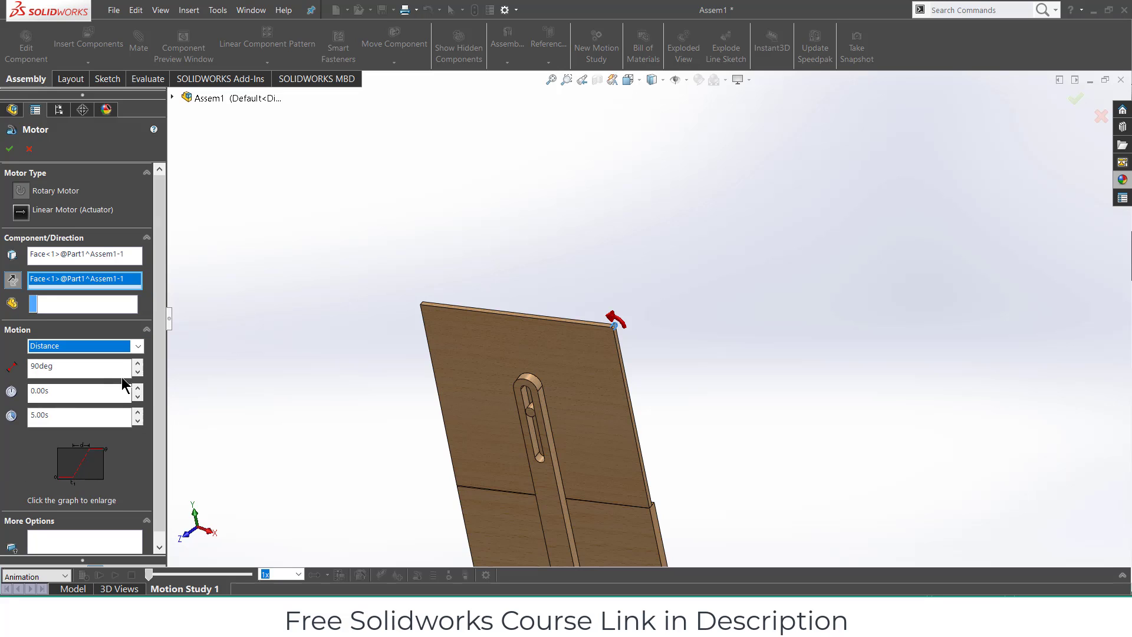
pyautogui.click(9, 149)
# View the plates face-on, play the motion study to check how the linkage moves, and stop the playback
pyautogui.scroll(3, 522, 345)
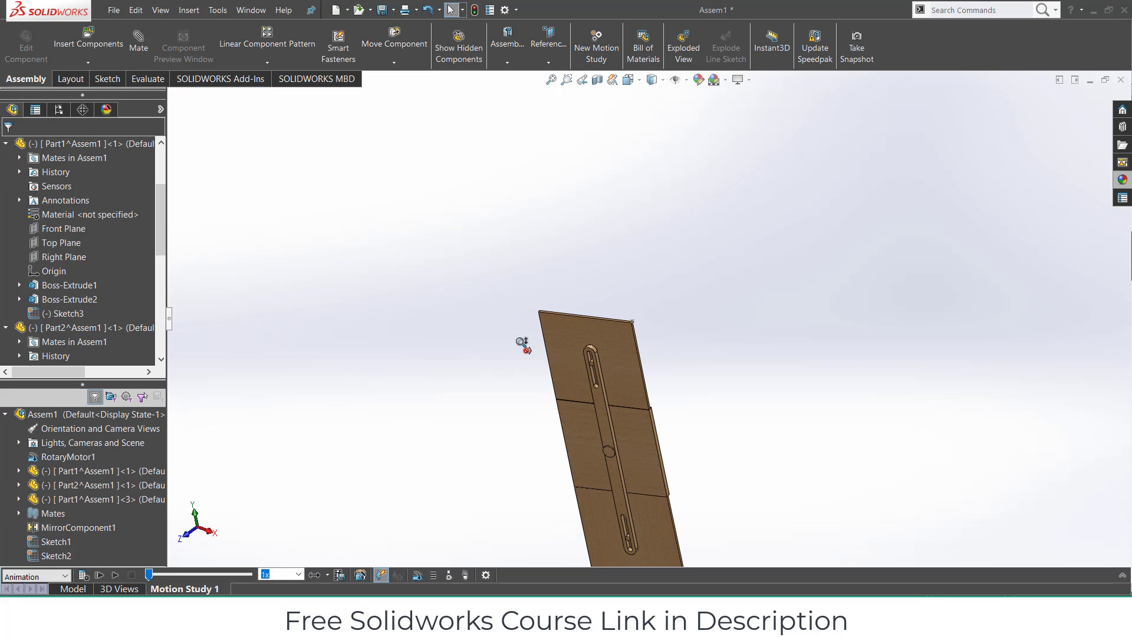
pyautogui.click(649, 453)
pyautogui.hotkey('ctrl', '8')
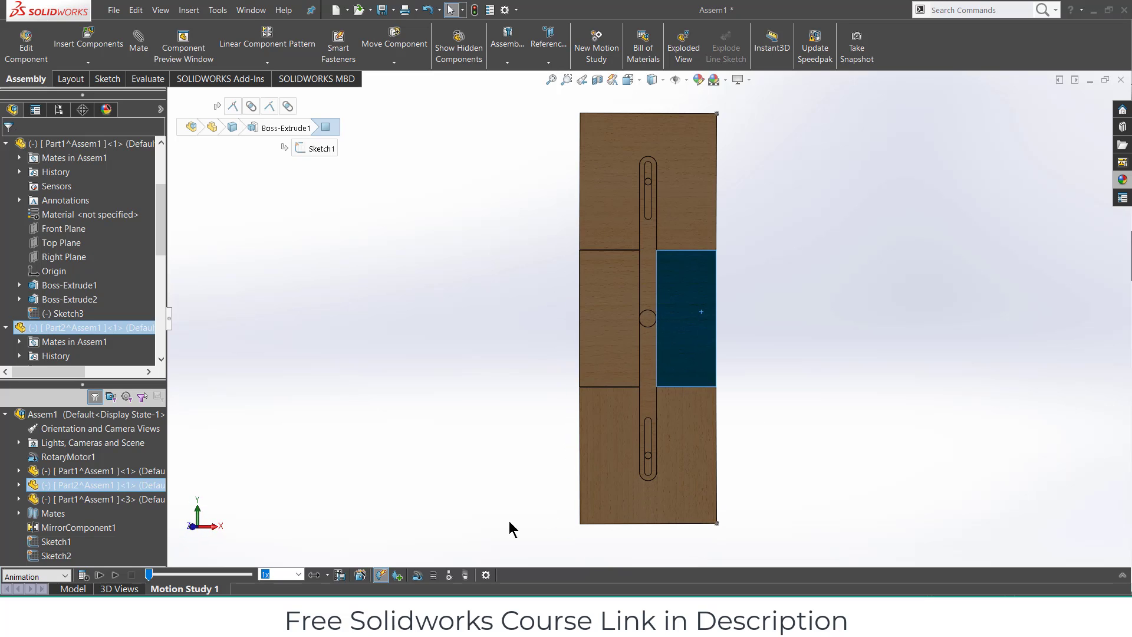
pyautogui.click(478, 499)
pyautogui.click(95, 575)
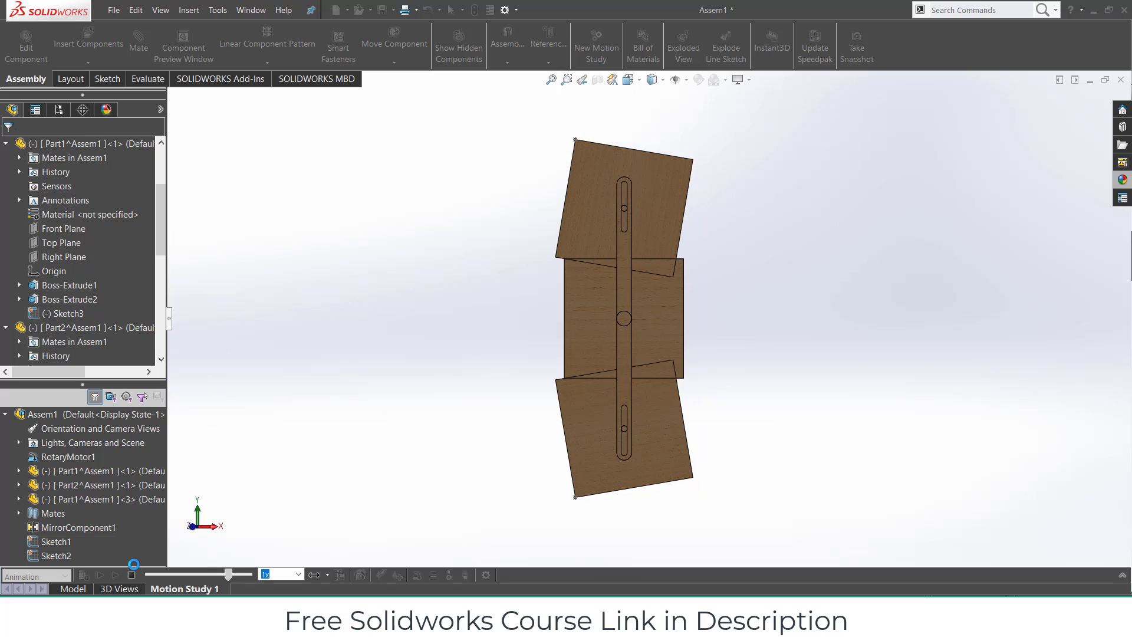
pyautogui.click(131, 575)
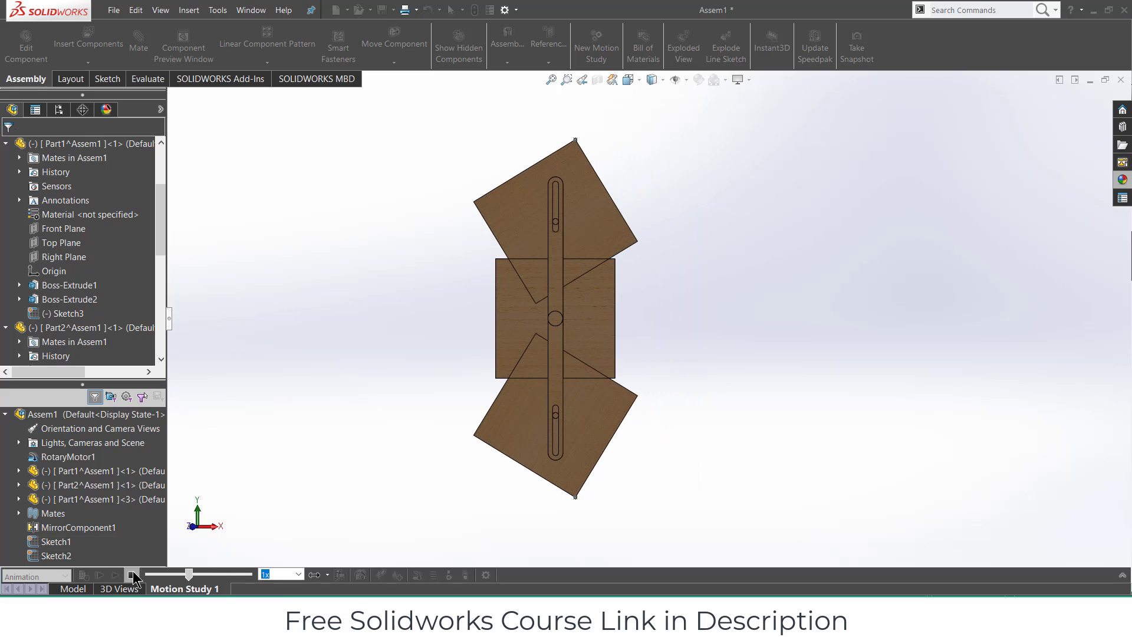
# Set the motion study's animation to 30 frames per second and recalculate it
pyautogui.click(486, 576)
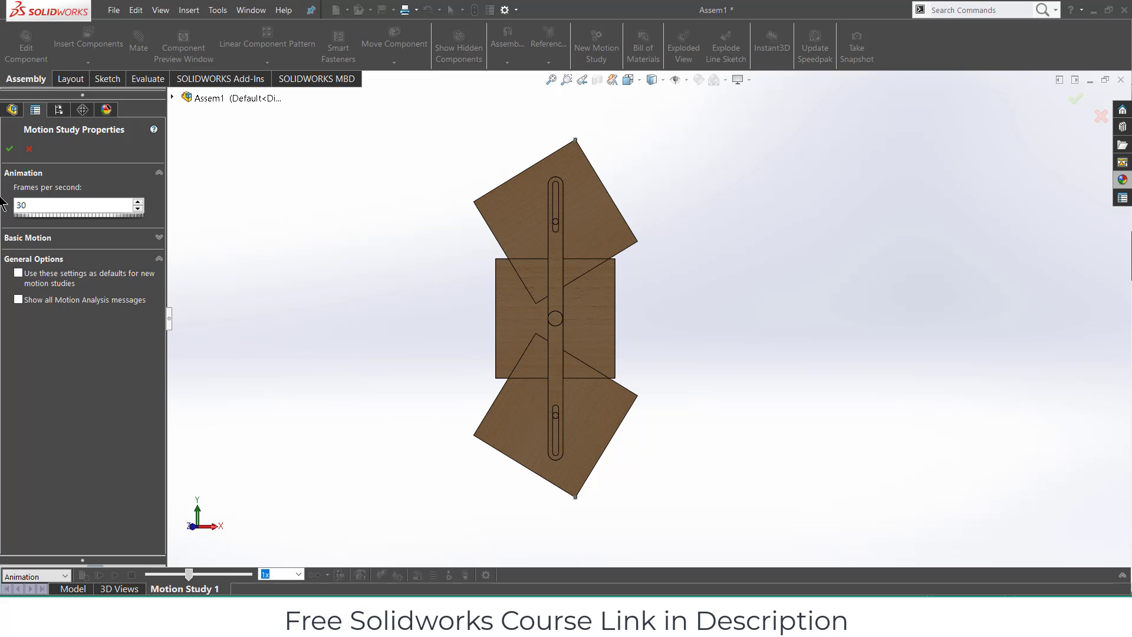
pyautogui.click(11, 148)
pyautogui.click(84, 574)
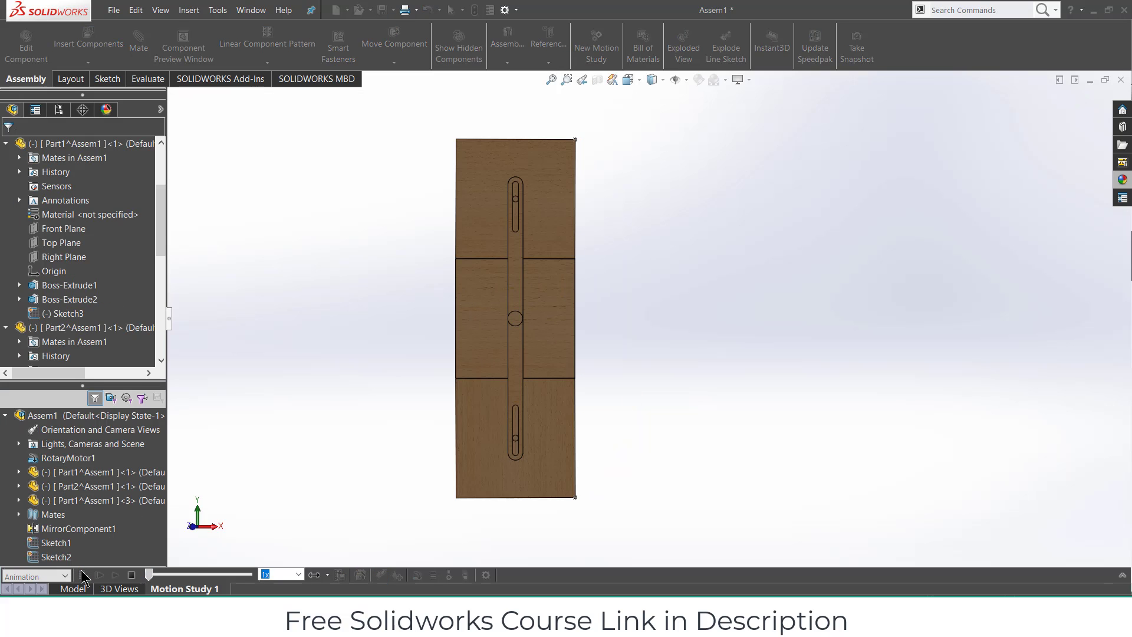